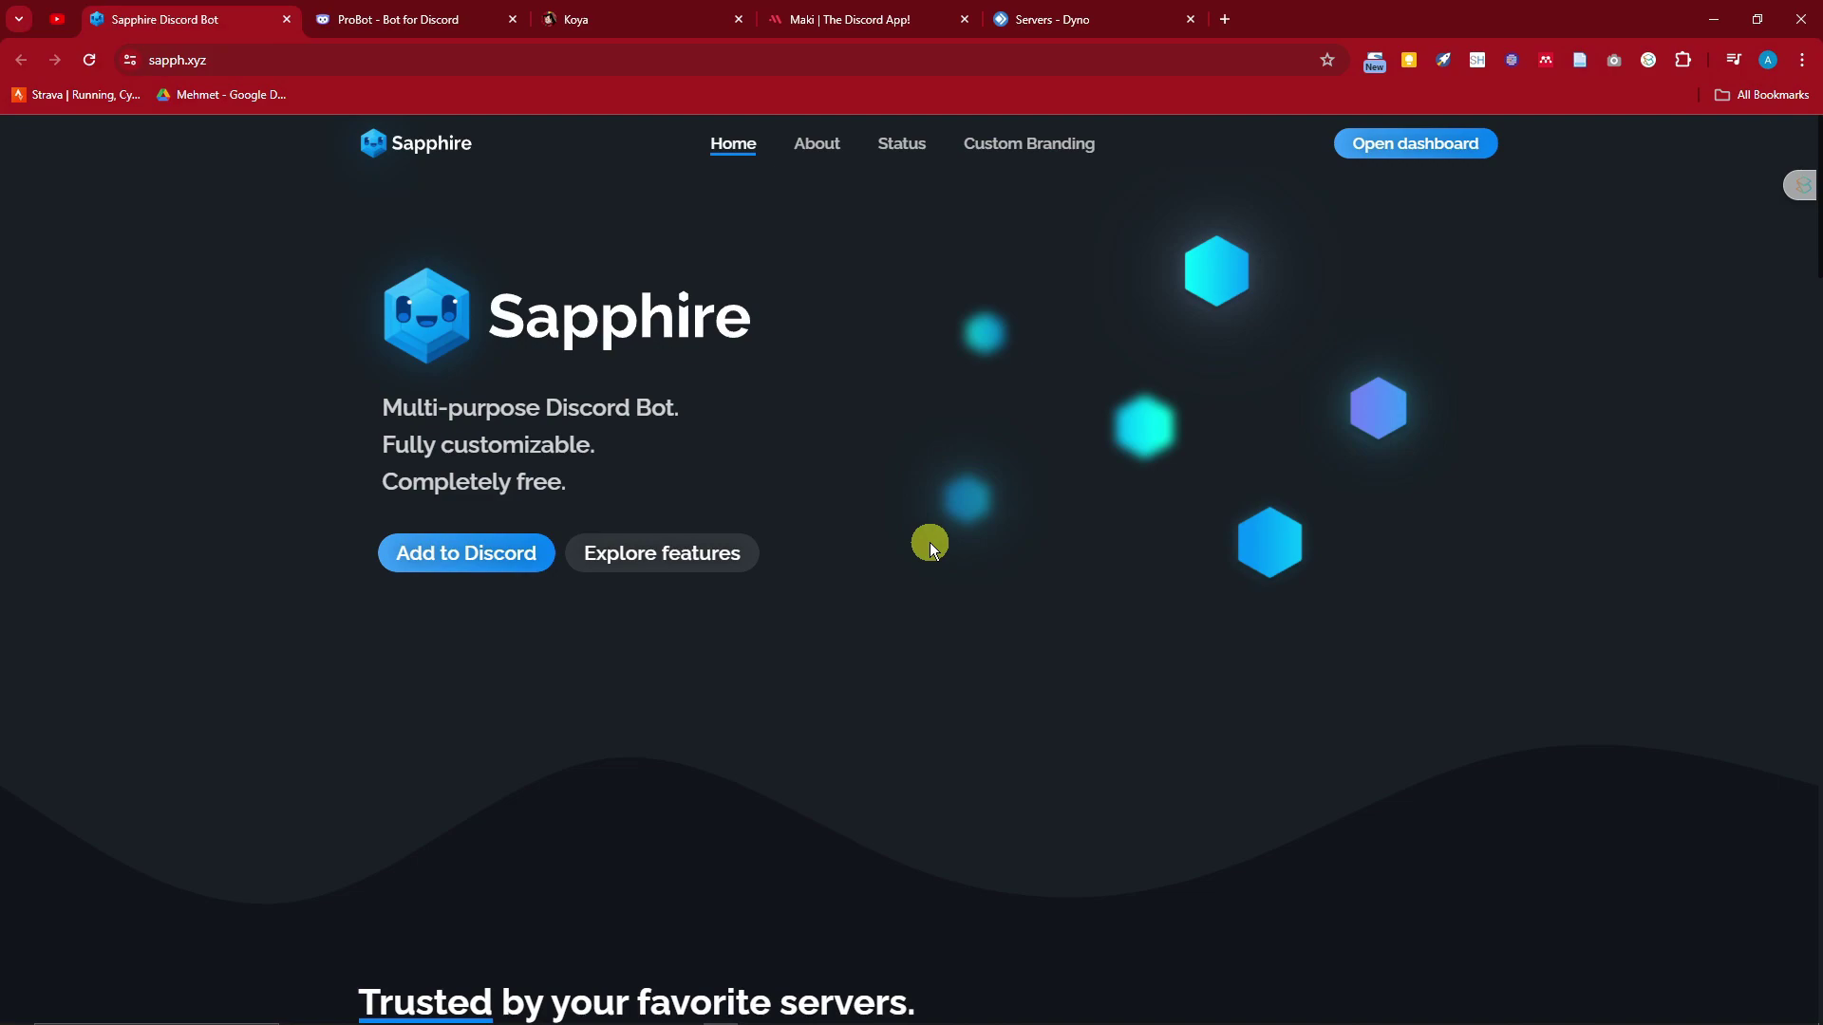
Browse the Sapphire homepage, highlighting its 'Completely free.' tagline.
scroll(930, 543, down, 2)
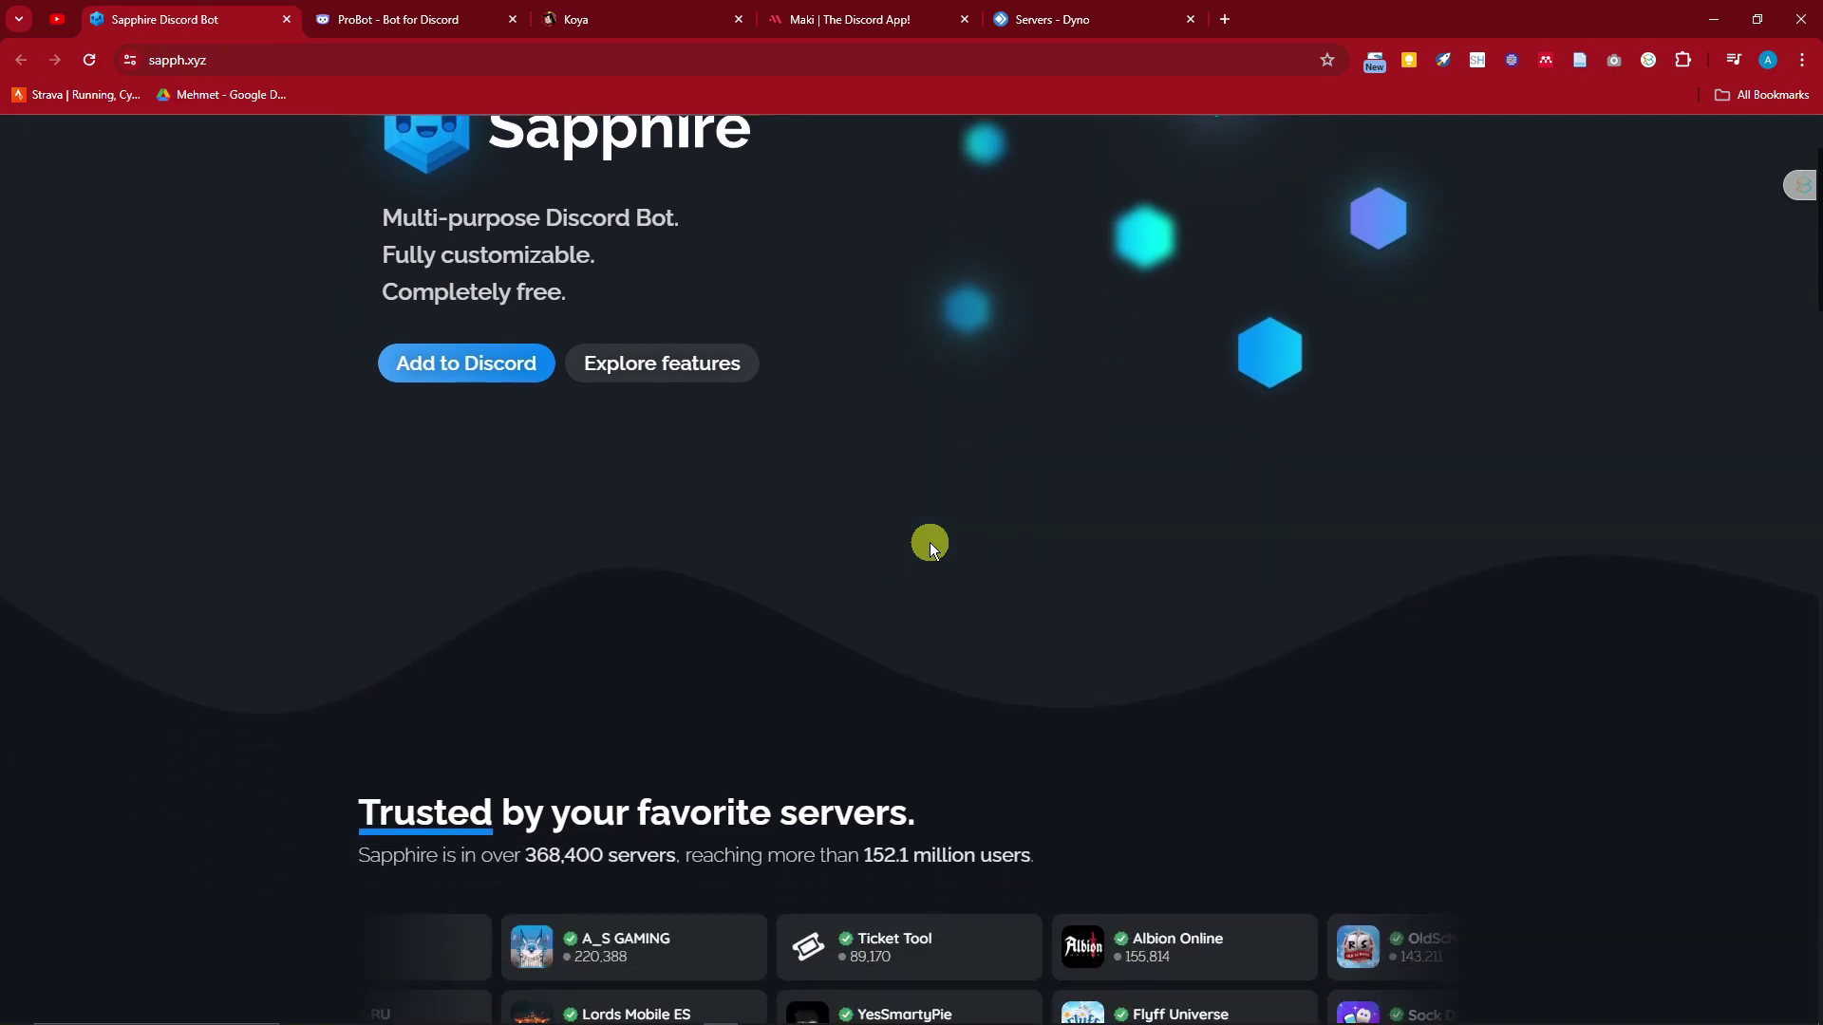
scroll(931, 543, up, 2)
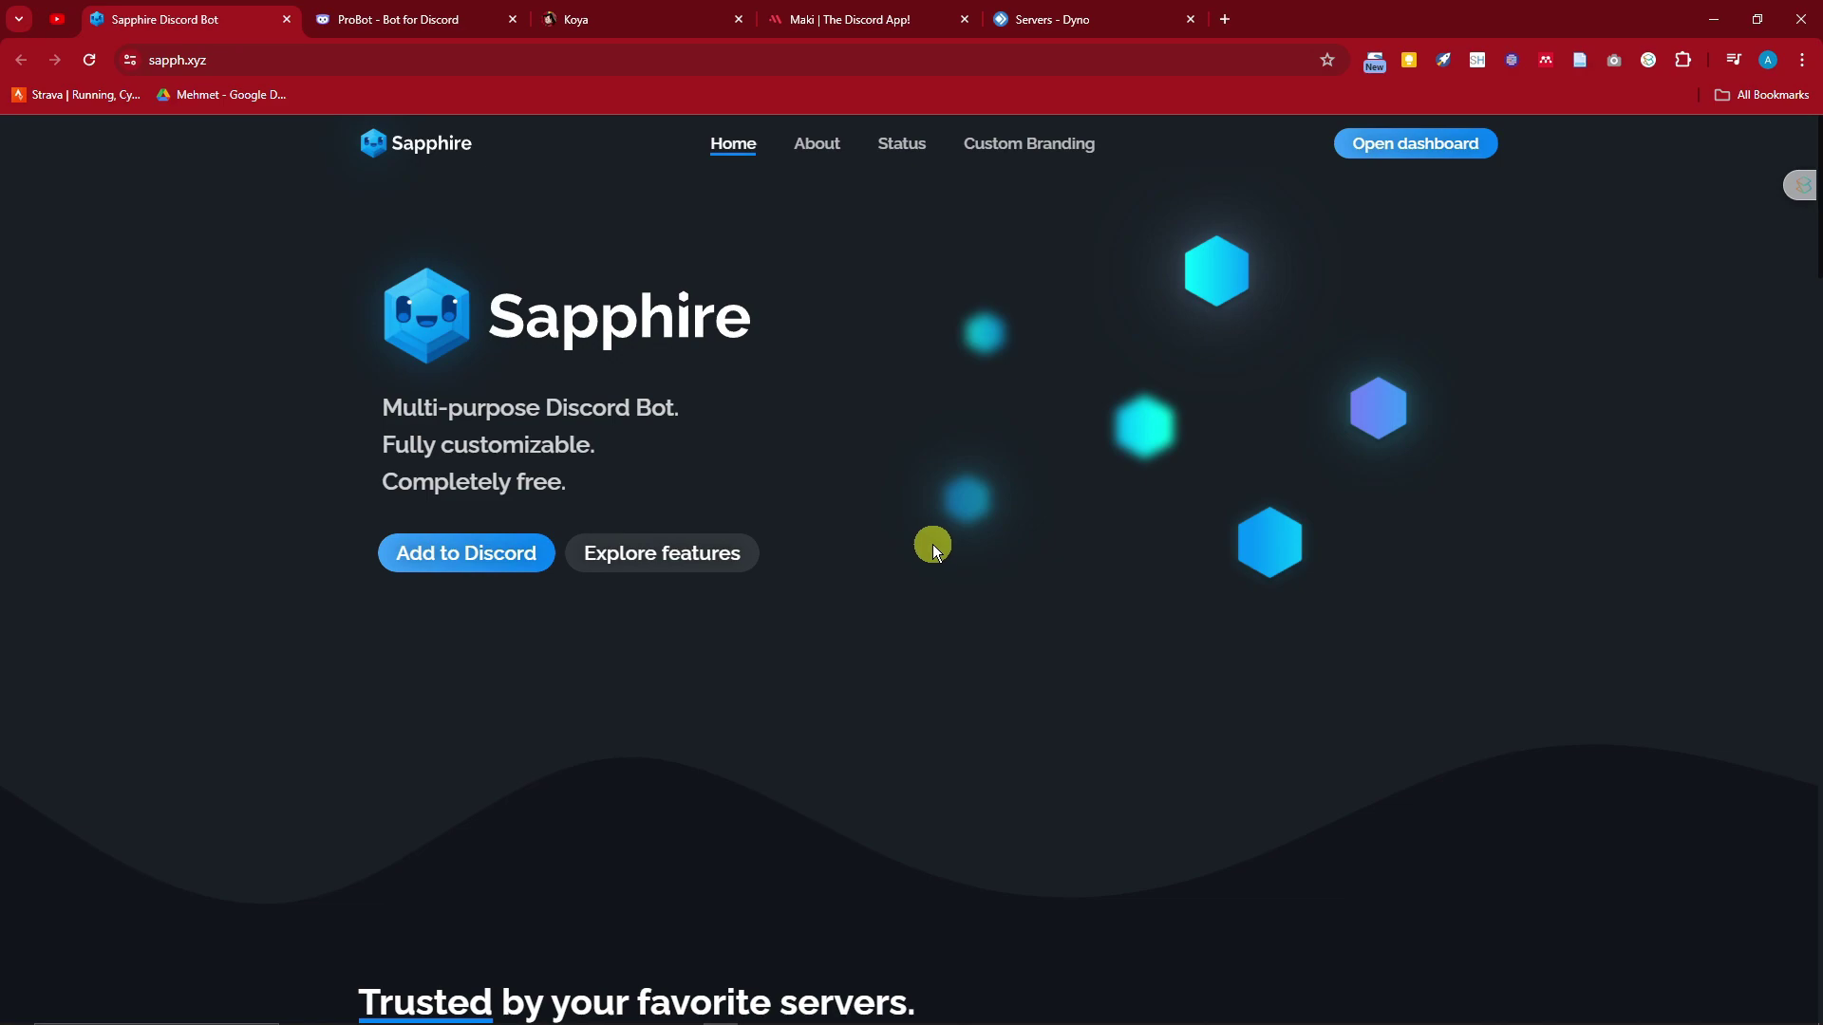
scroll(932, 544, down, 2)
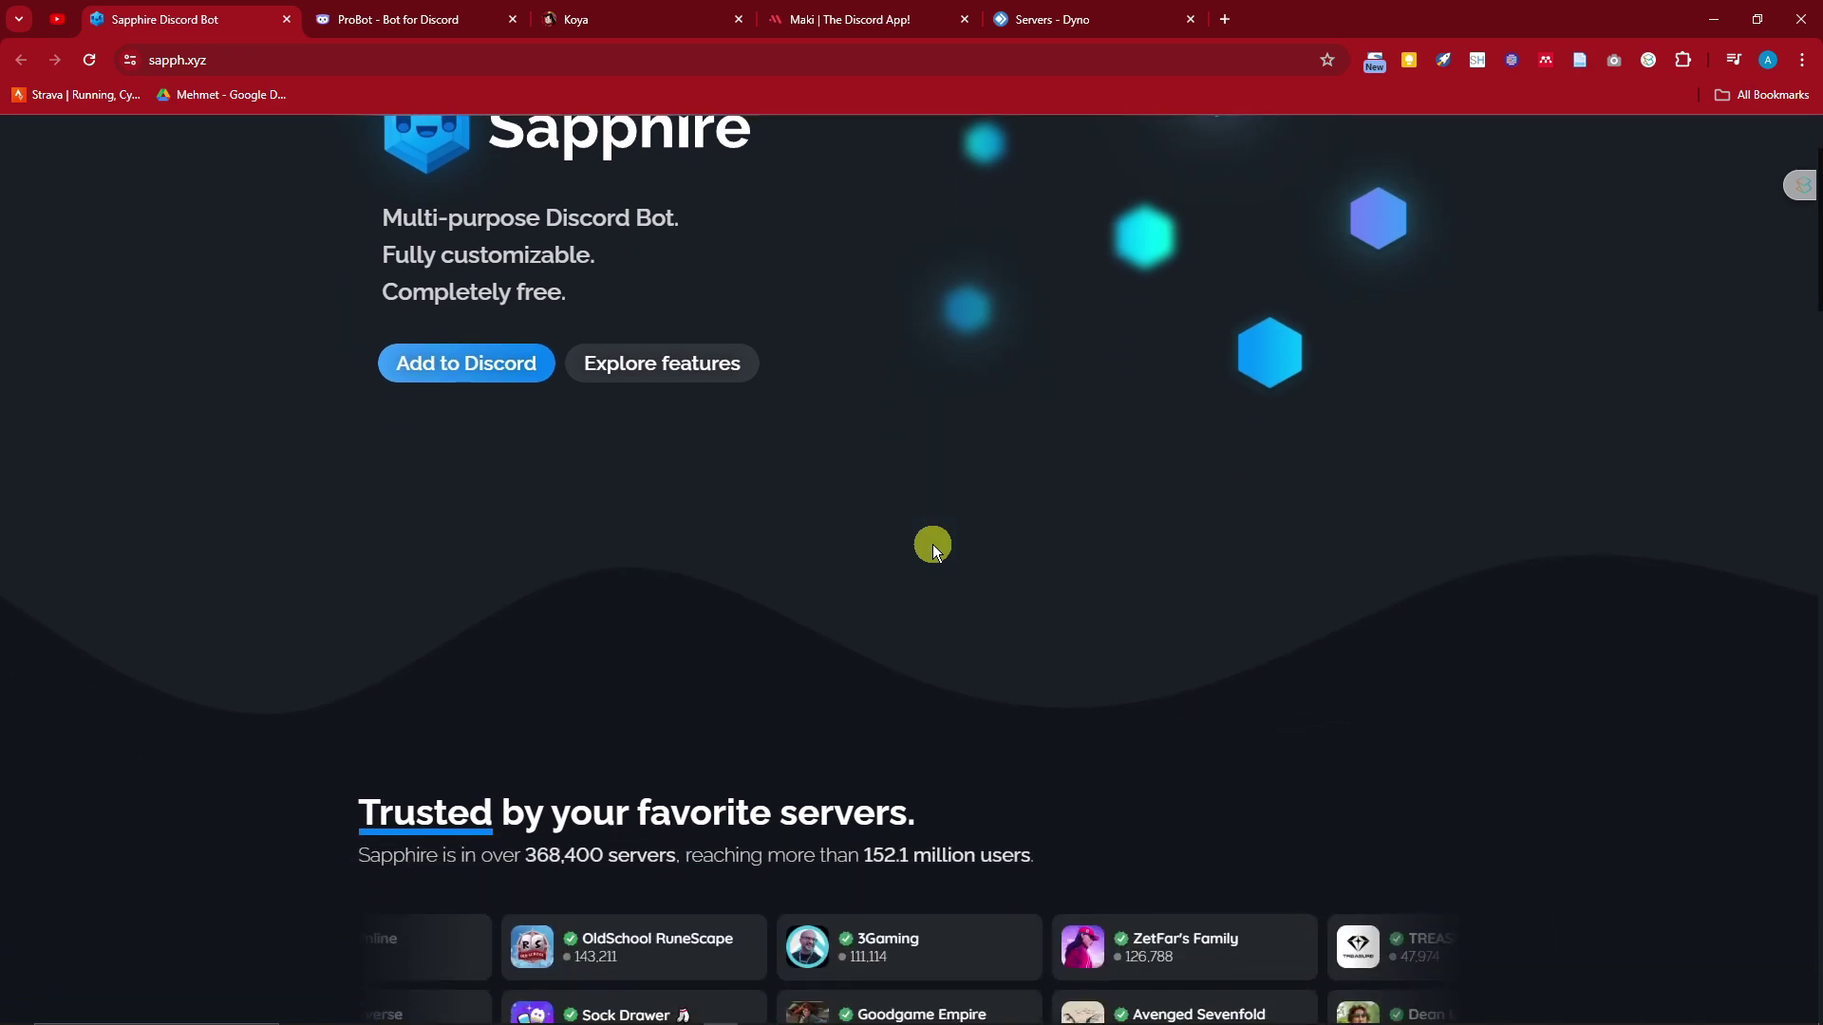
scroll(933, 544, down, 2)
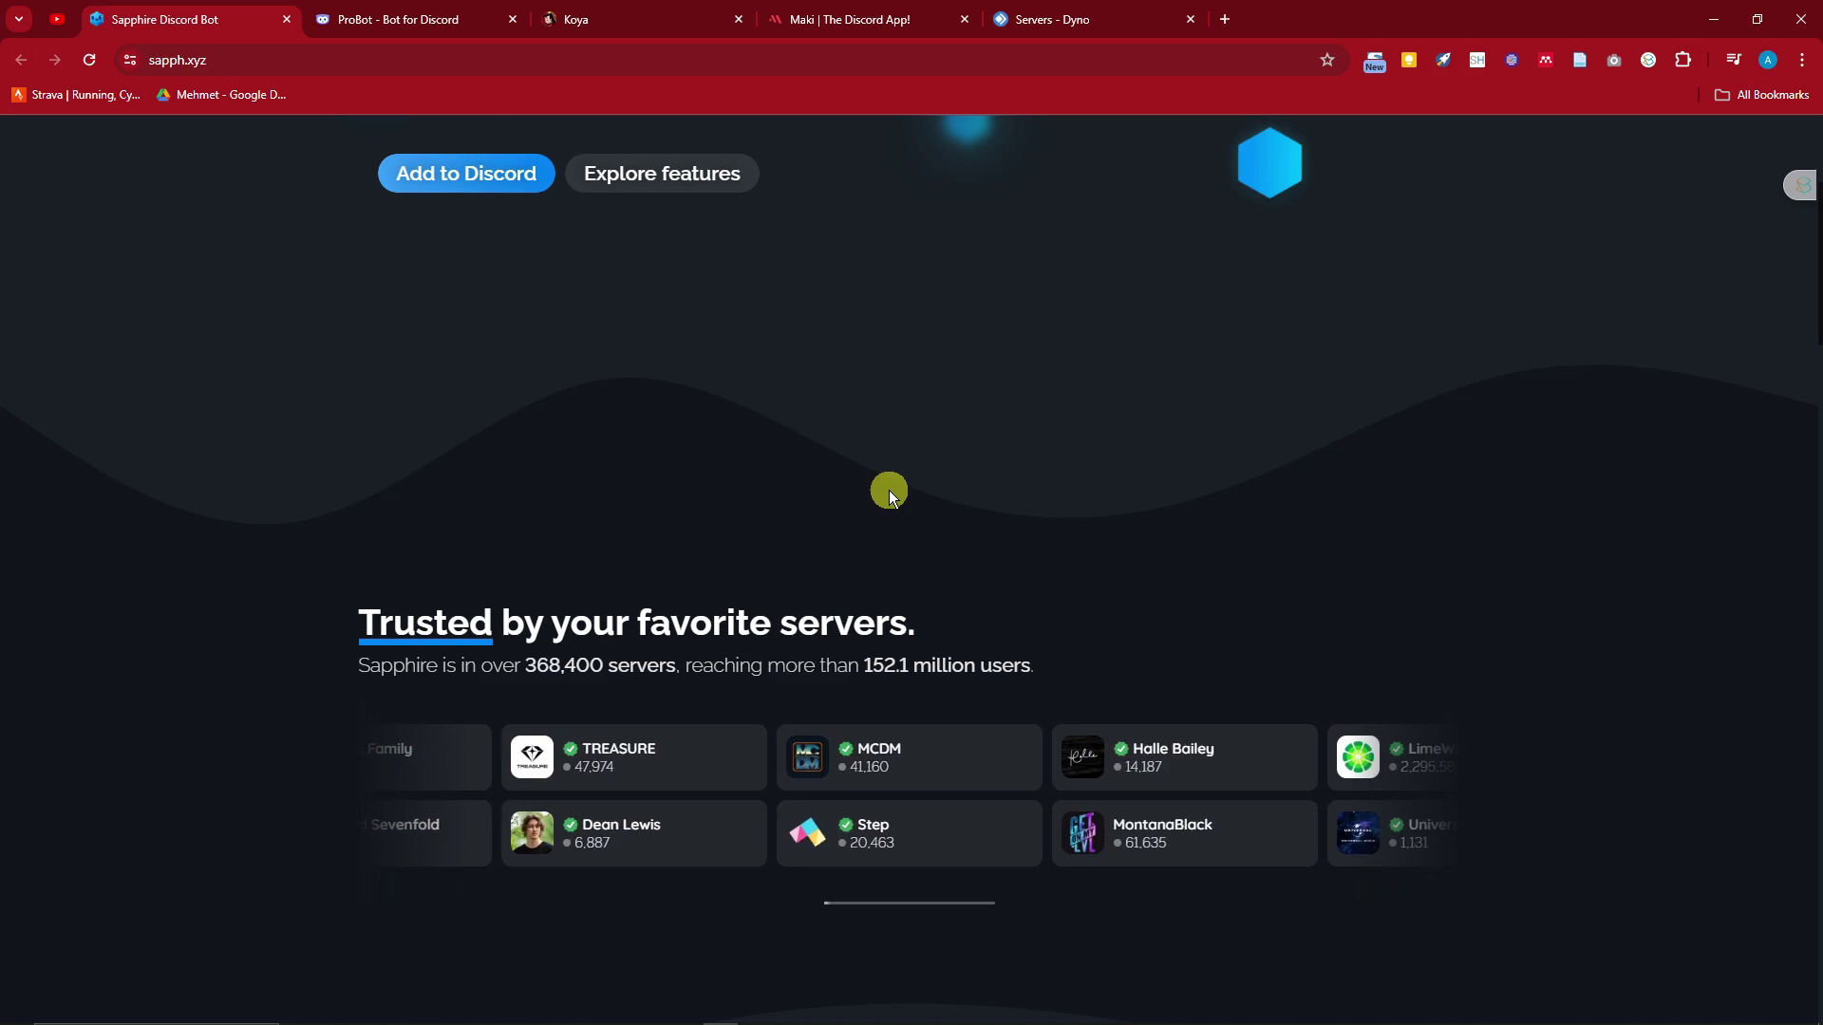
scroll(888, 490, up, 1)
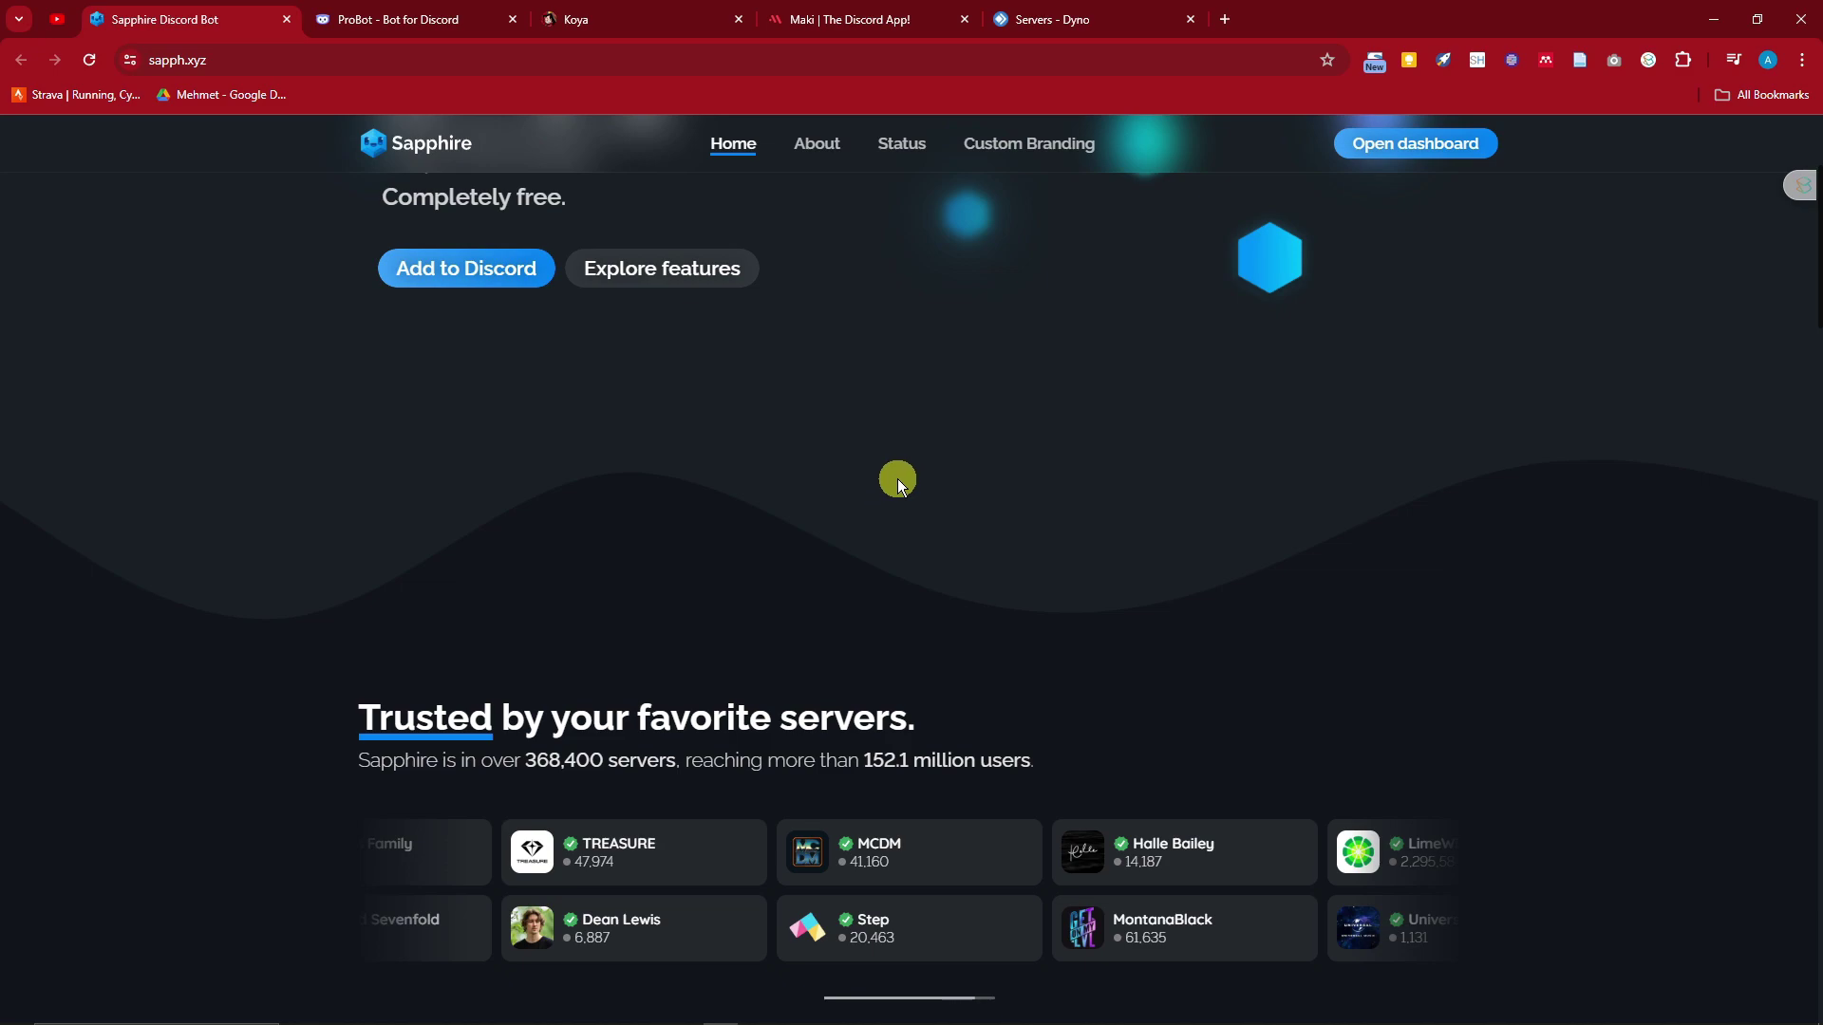
scroll(902, 475, up, 3)
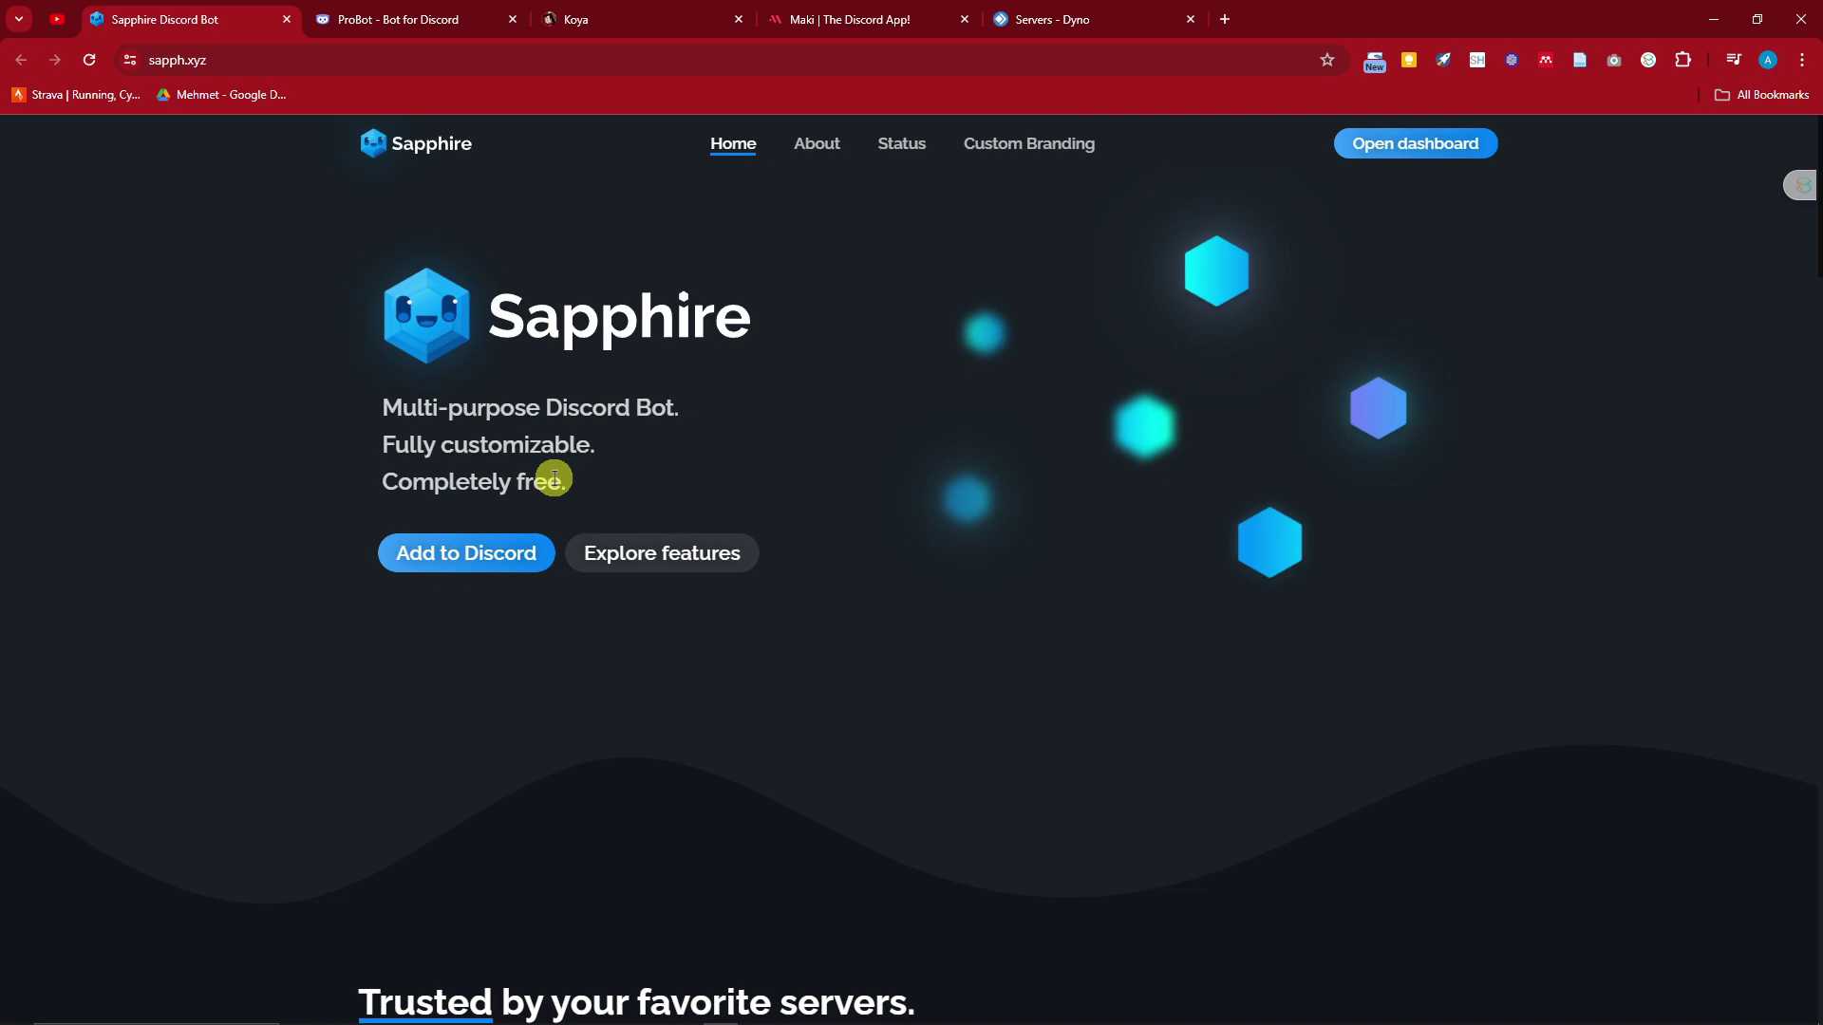
drag(388, 485, 598, 485)
click(598, 486)
drag(582, 488, 379, 481)
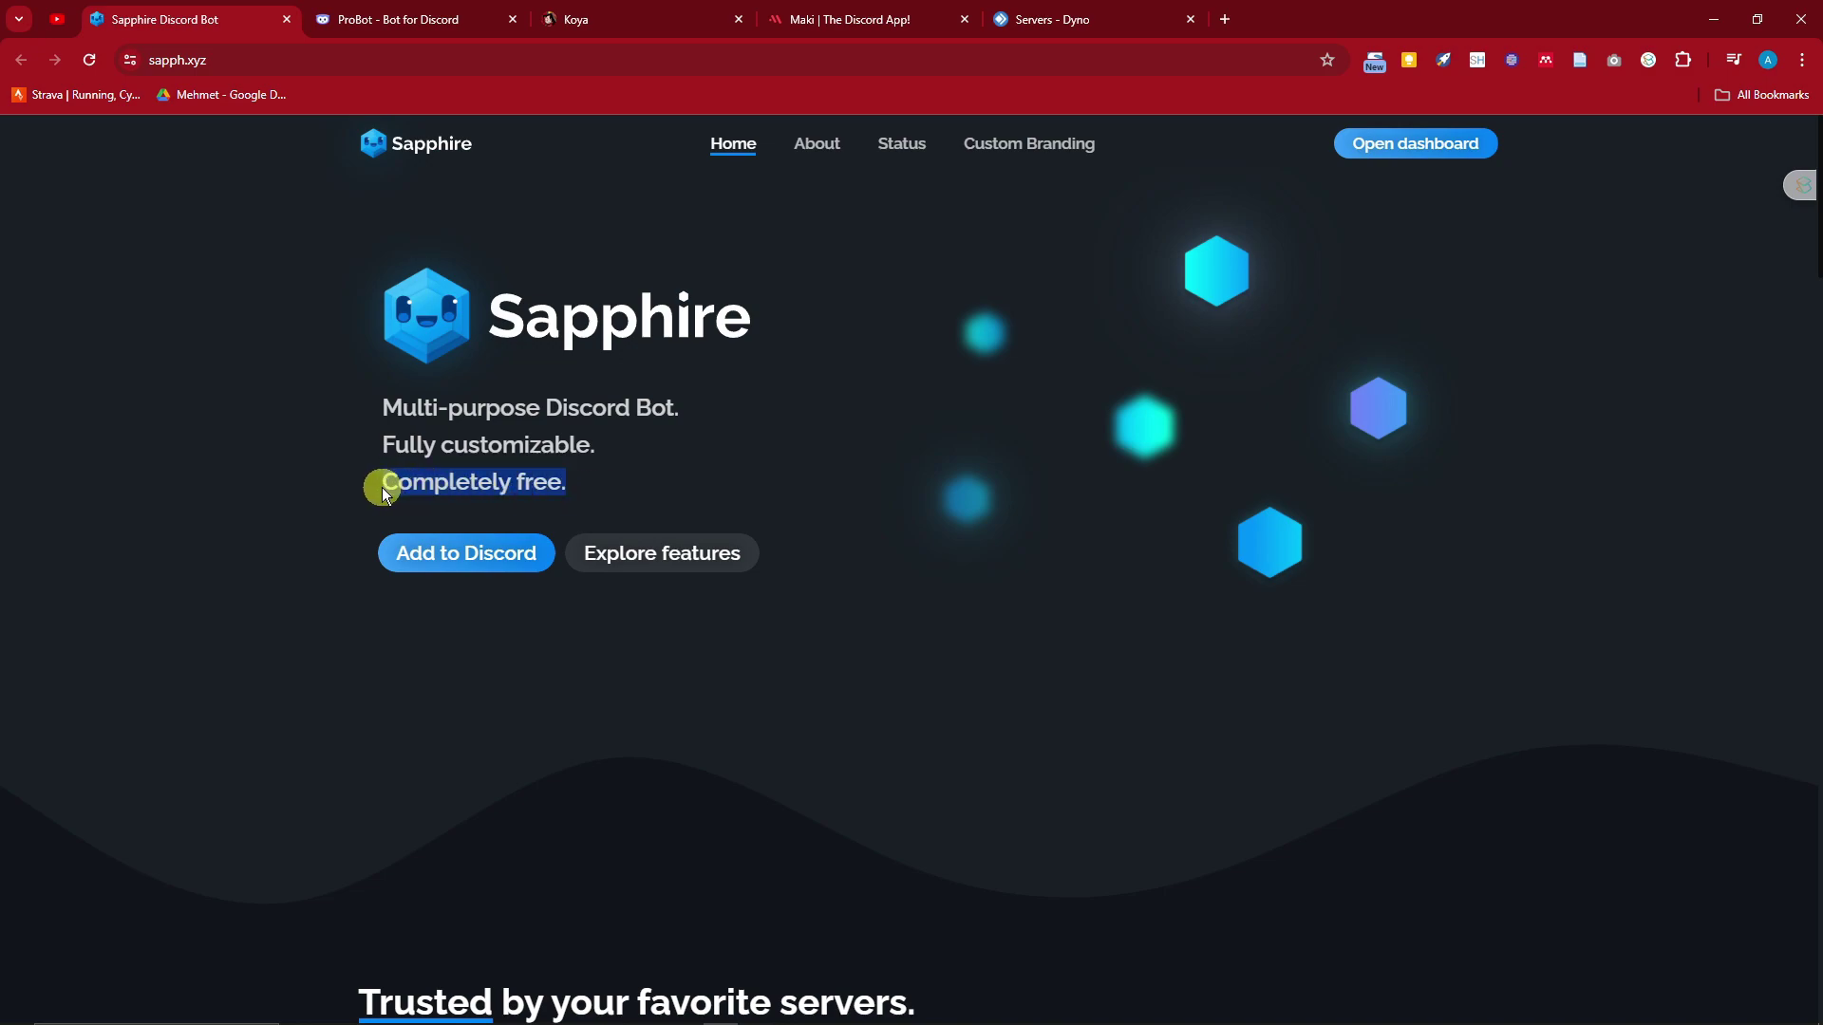
click(349, 505)
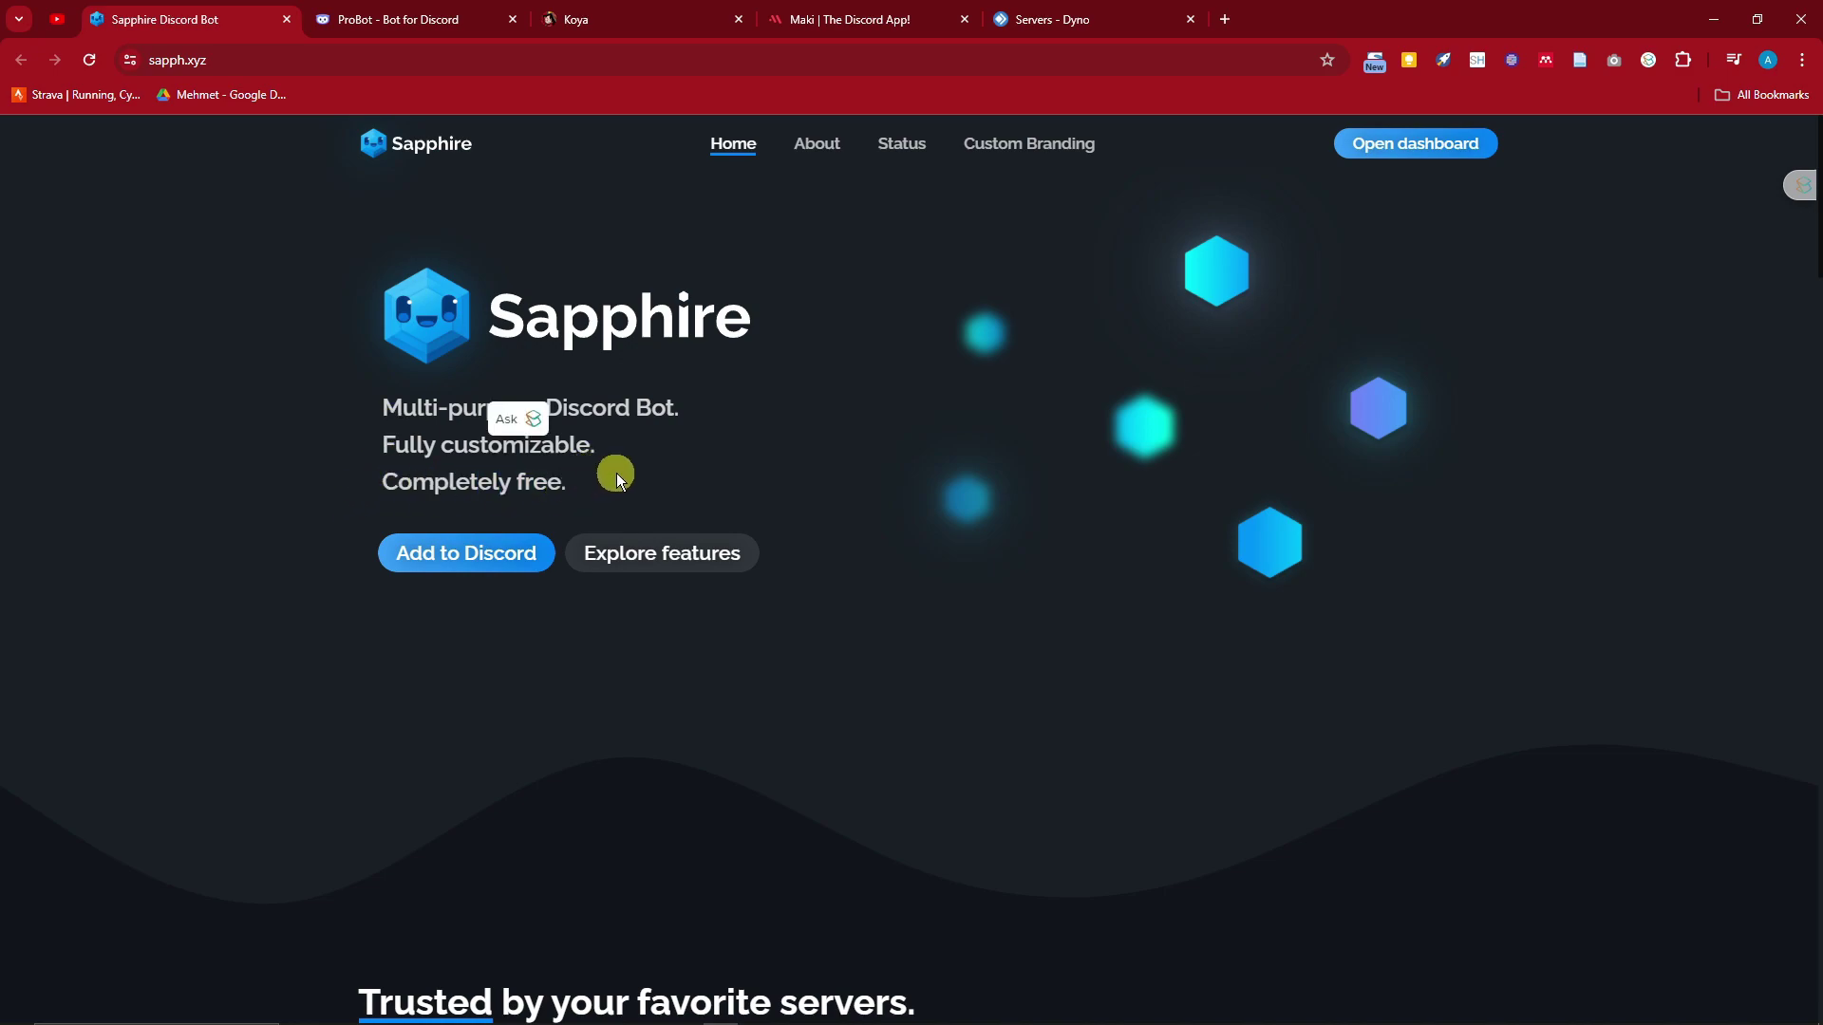
Add Sapphire to the tutorial server, authorizing its permissions and passing the captcha.
click(454, 536)
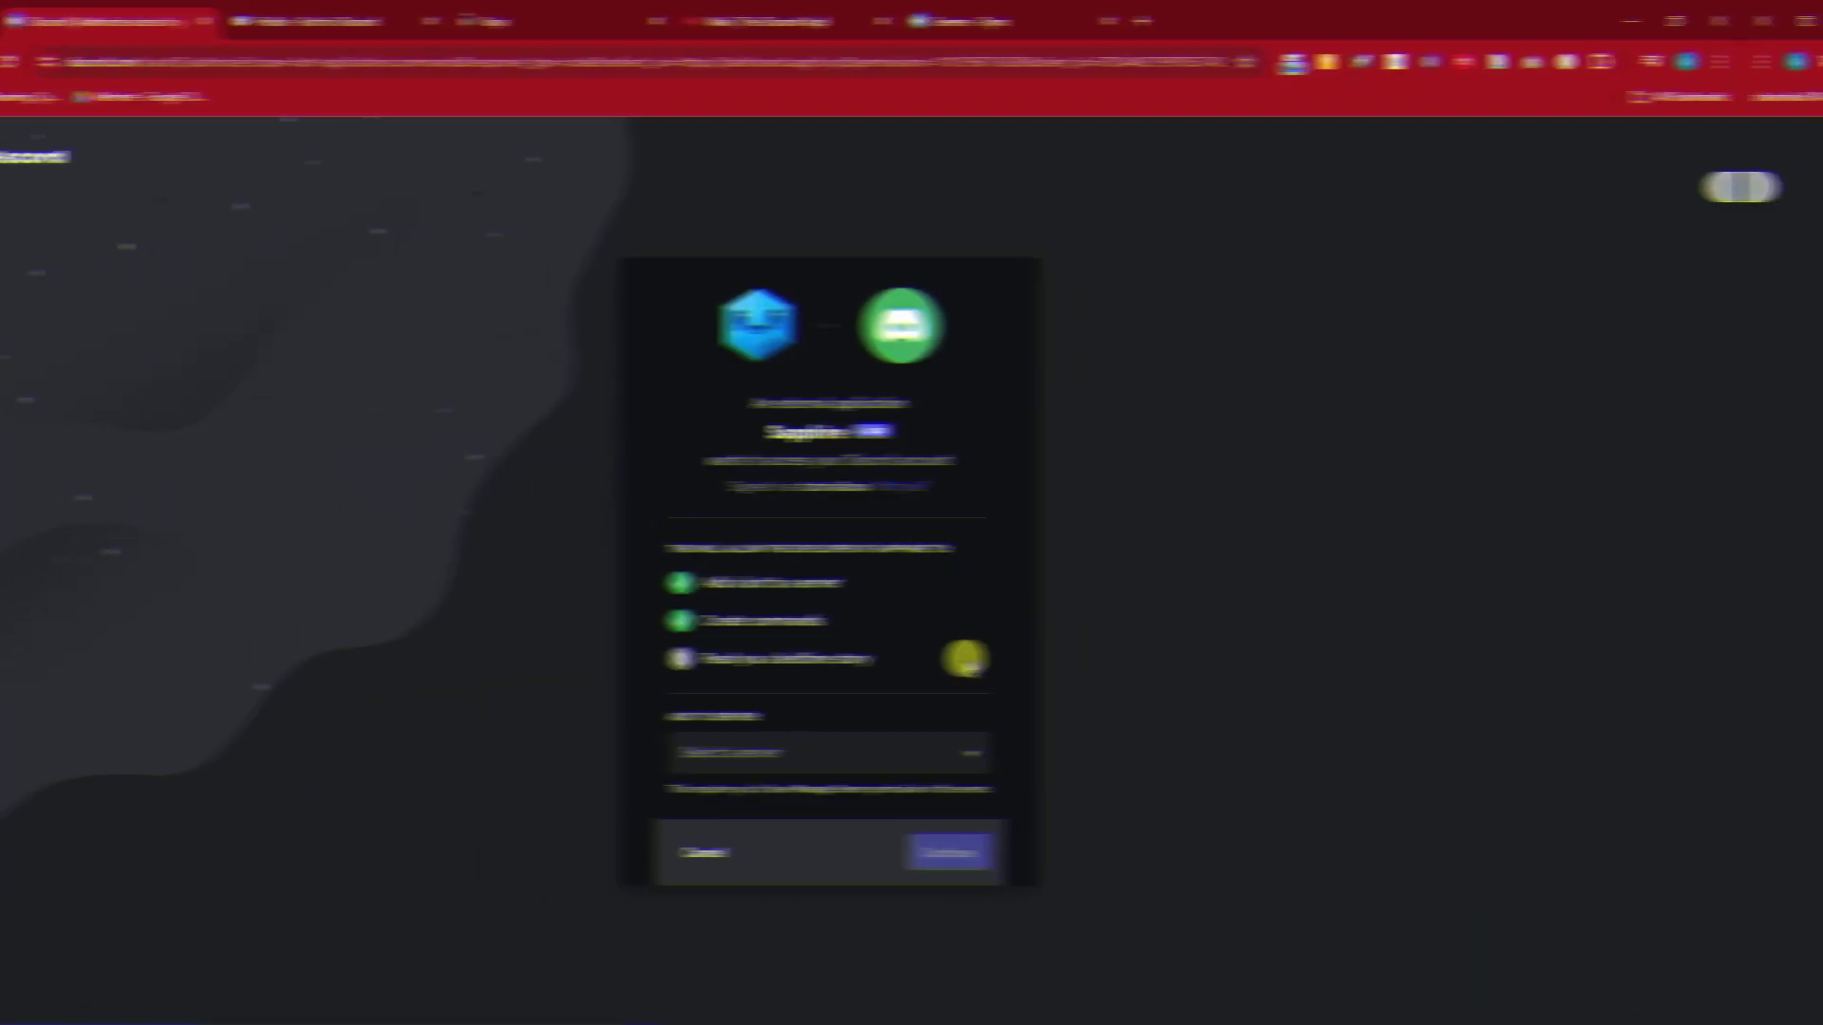
click(1053, 761)
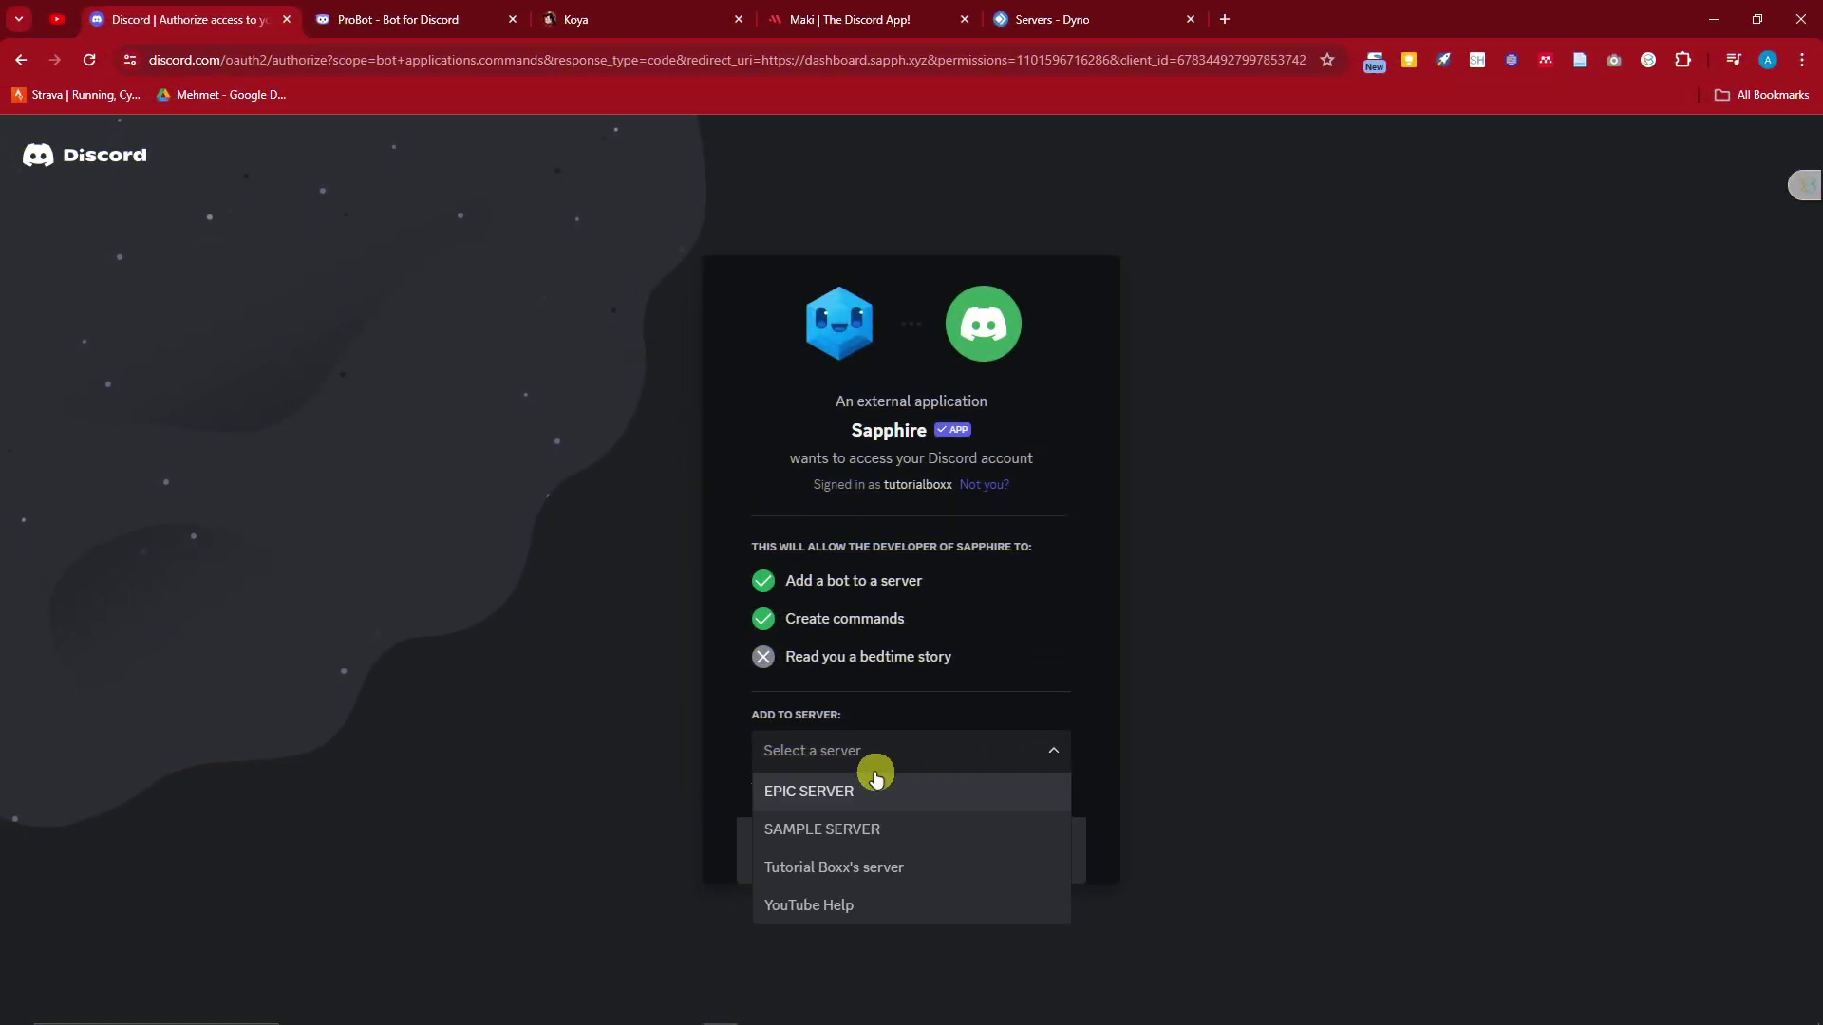
click(882, 867)
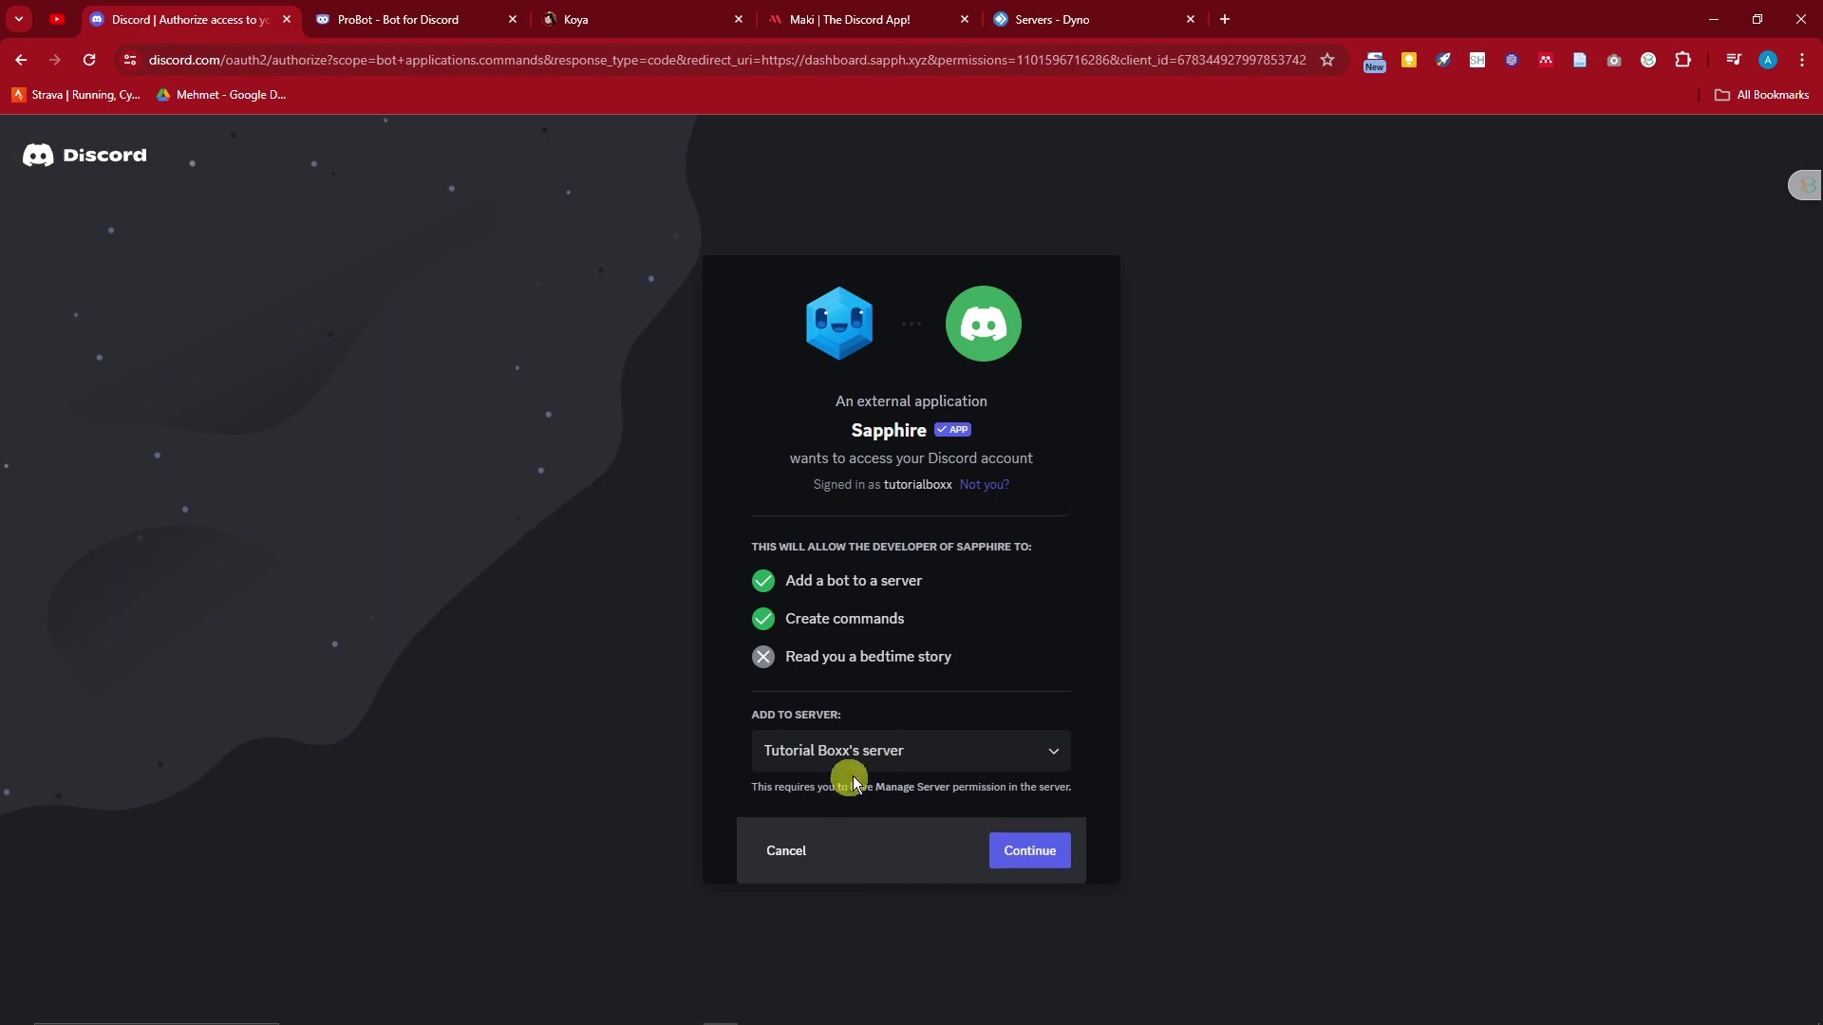
click(1030, 850)
scroll(1041, 761, down, 4)
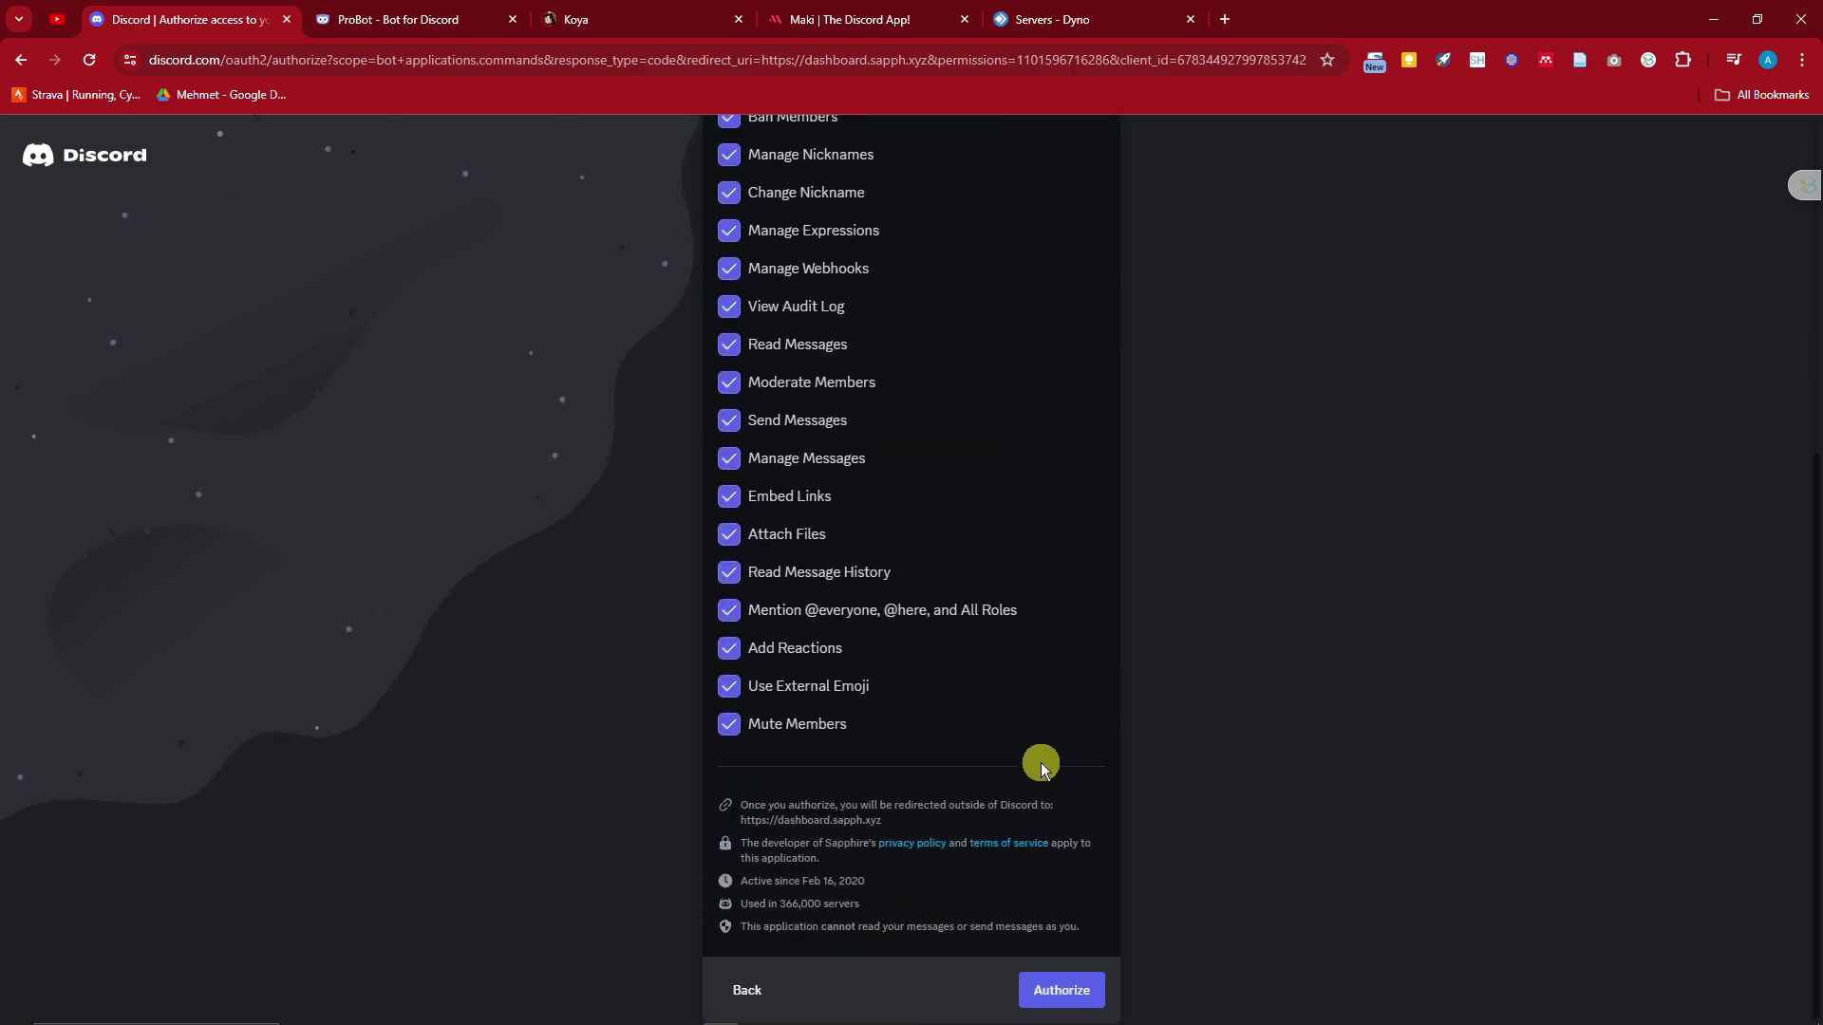
click(1062, 990)
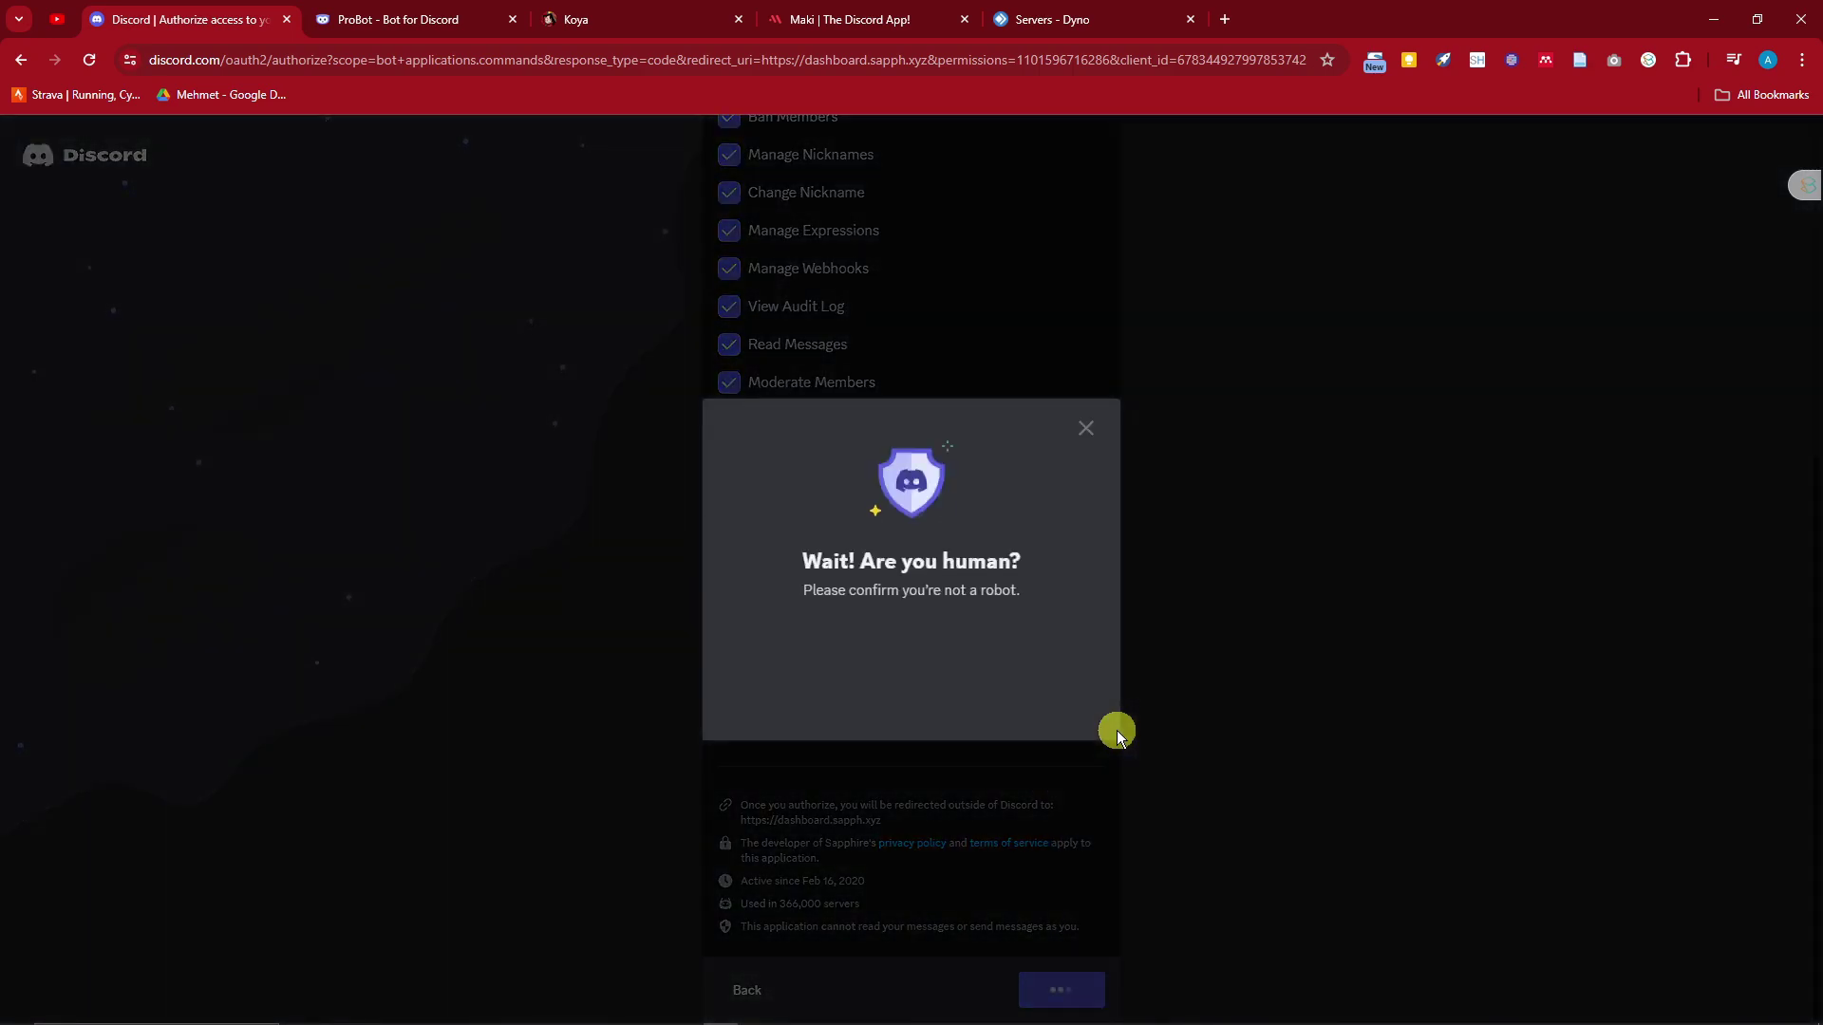
click(798, 655)
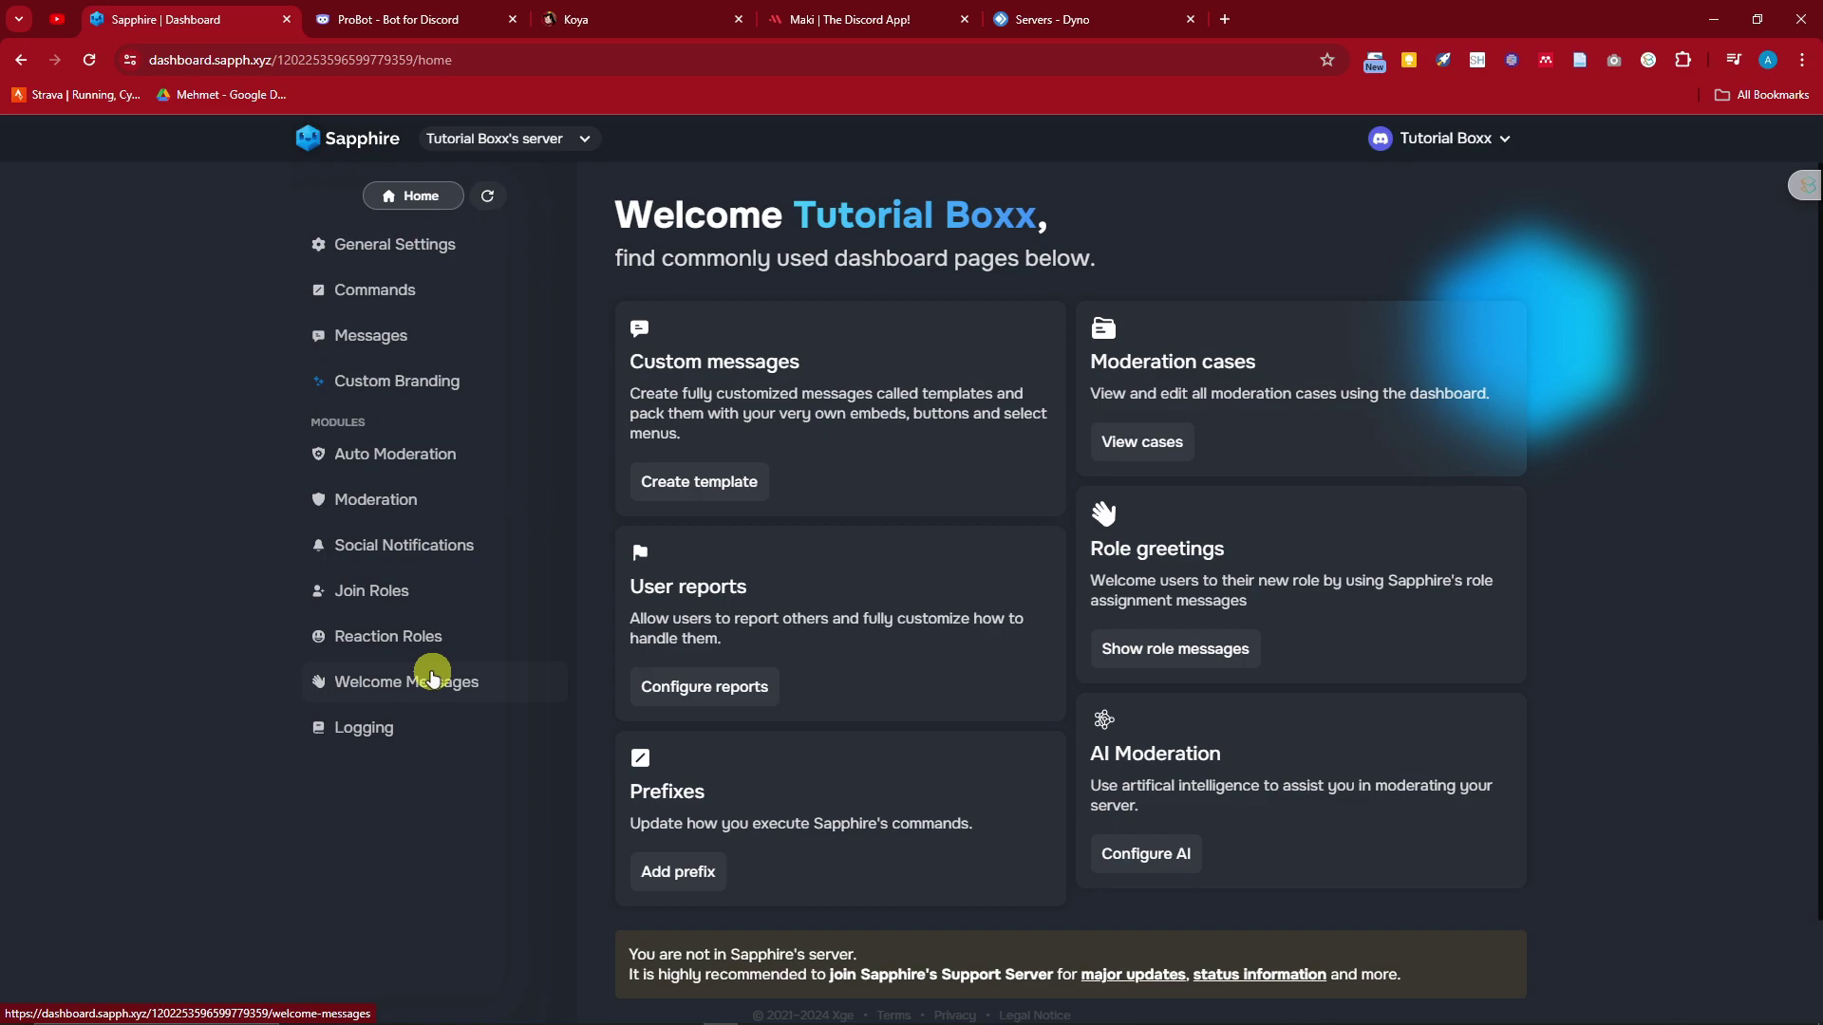
View the Custom Branding plans, then General Settings (language en, date format DD/MM/YYYY - HH:mm).
click(368, 390)
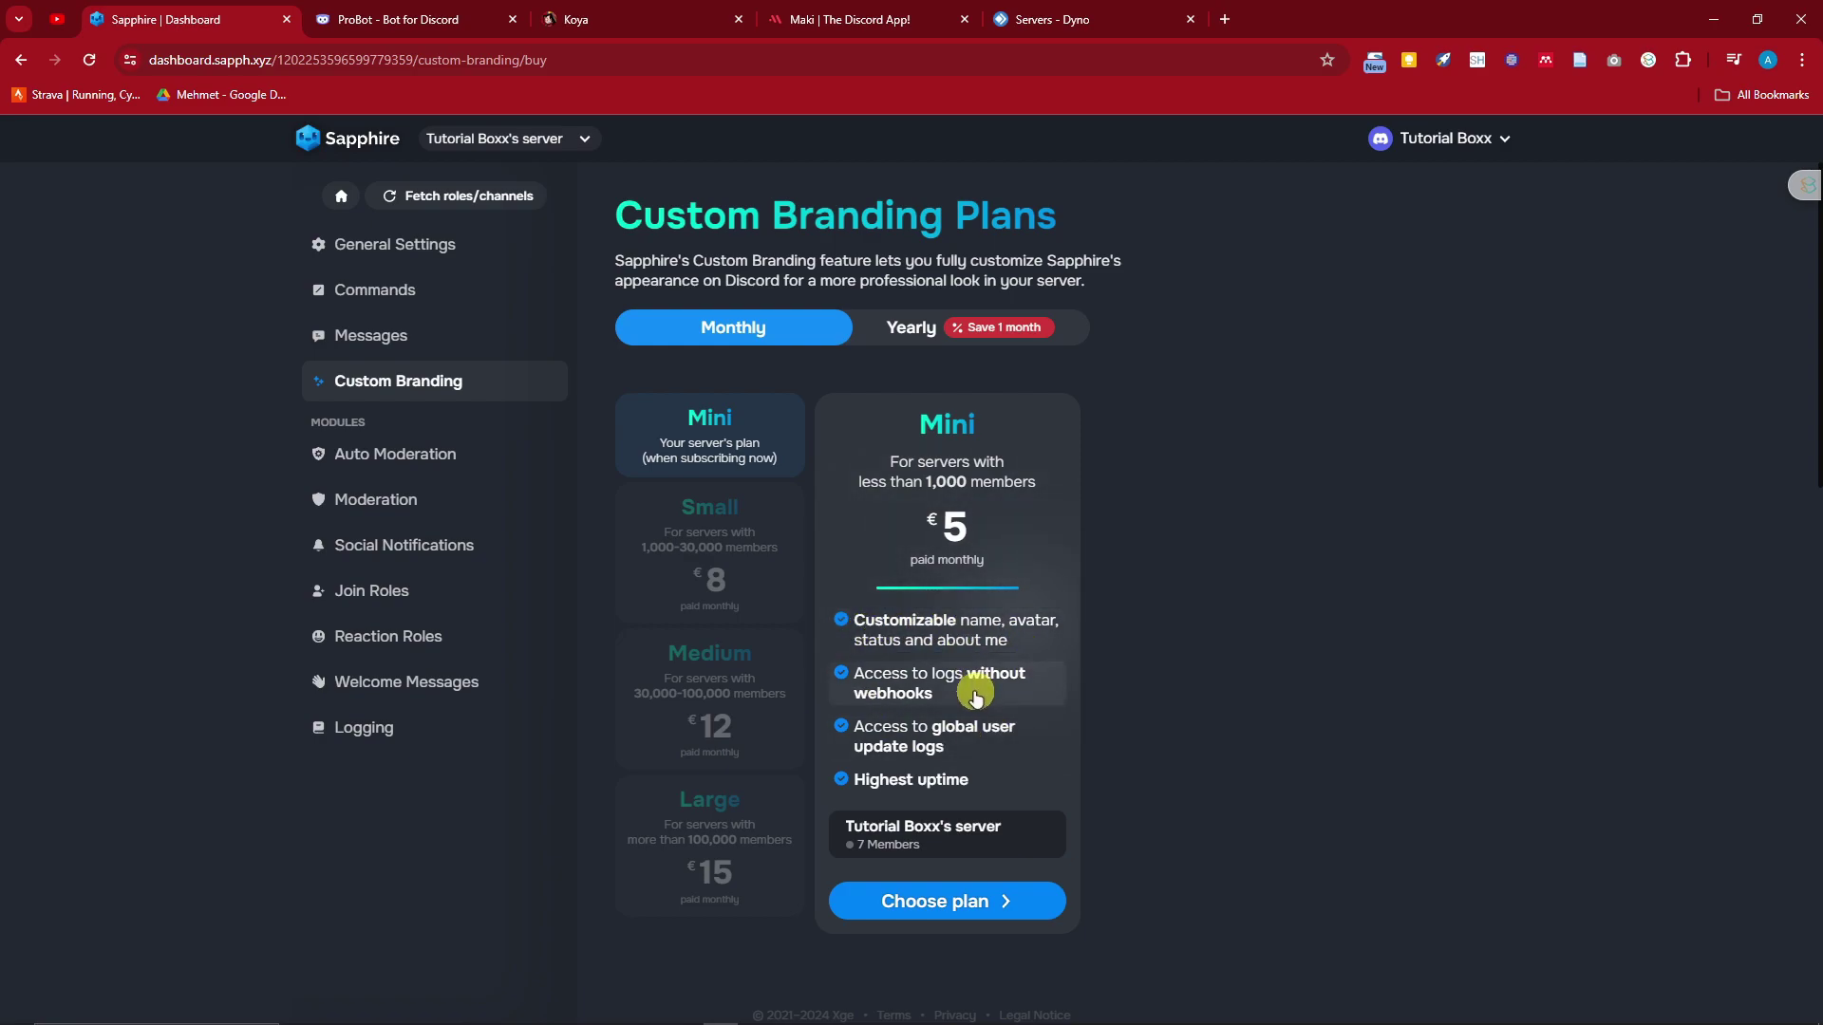
click(396, 252)
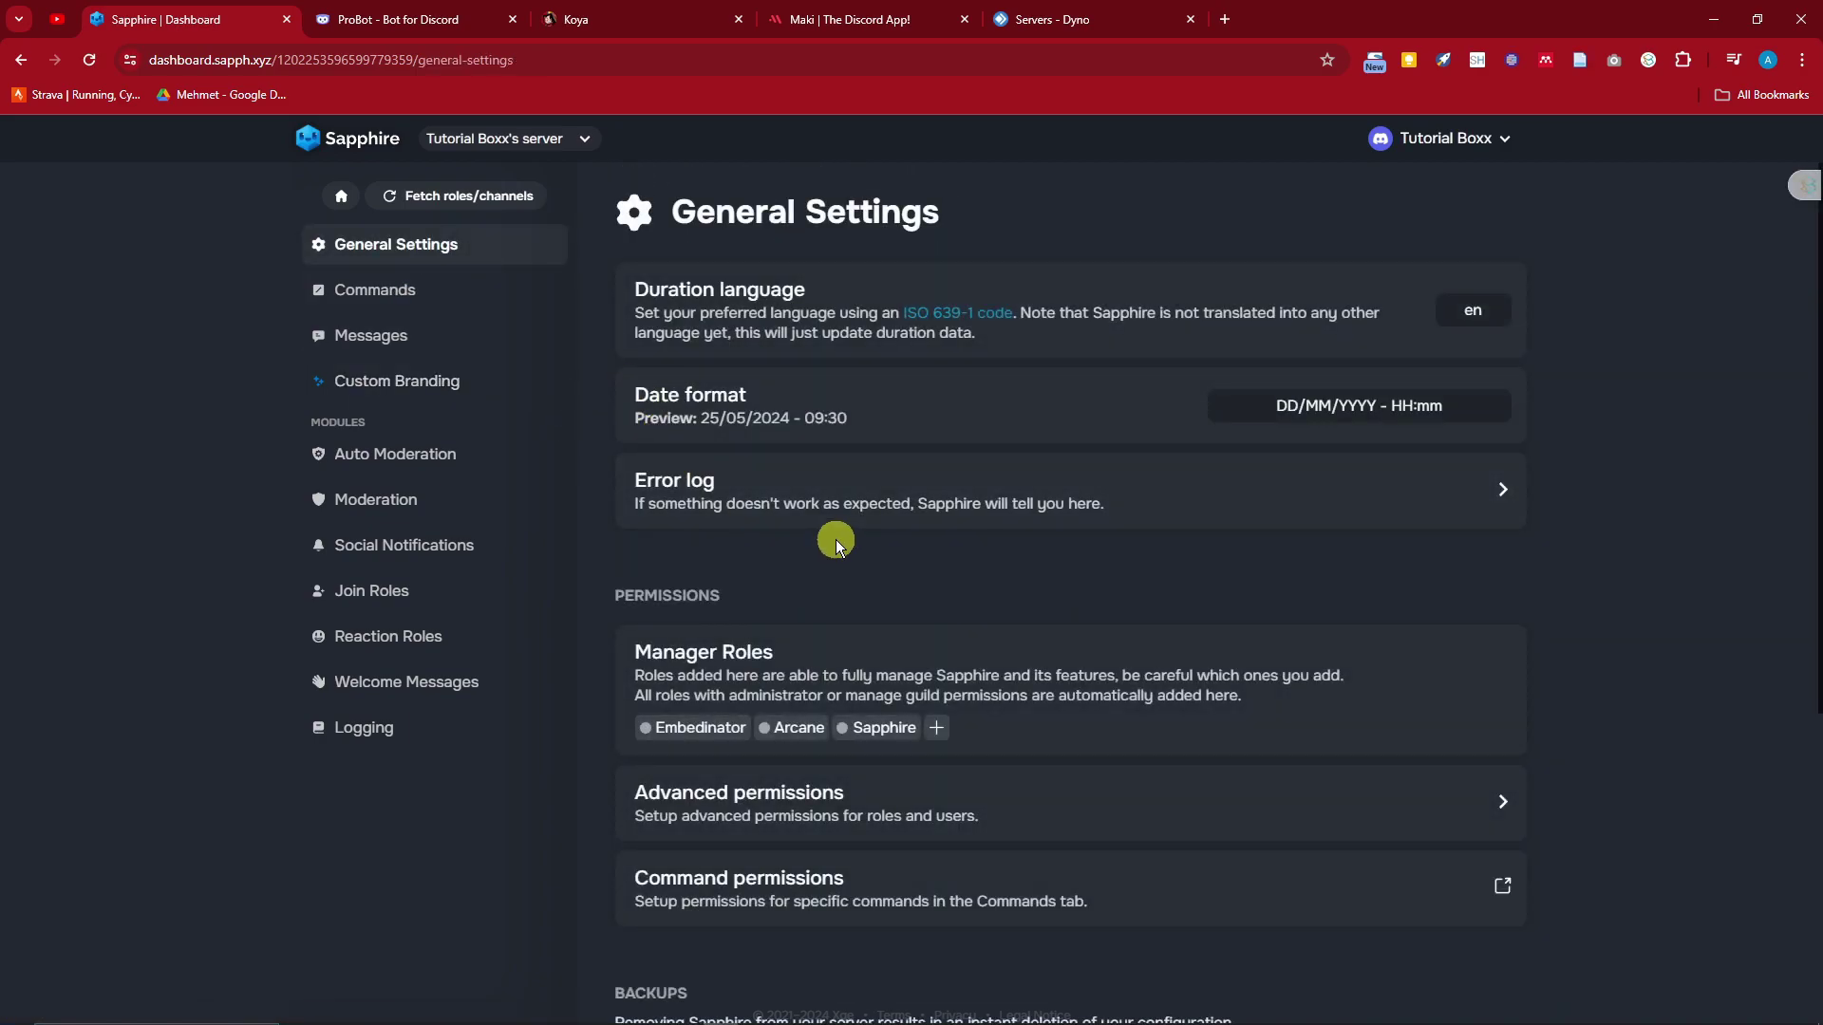
Browse the Commands, Auto Moderation, Join Roles and Welcome Messages modules, dismissing each introduction.
click(423, 296)
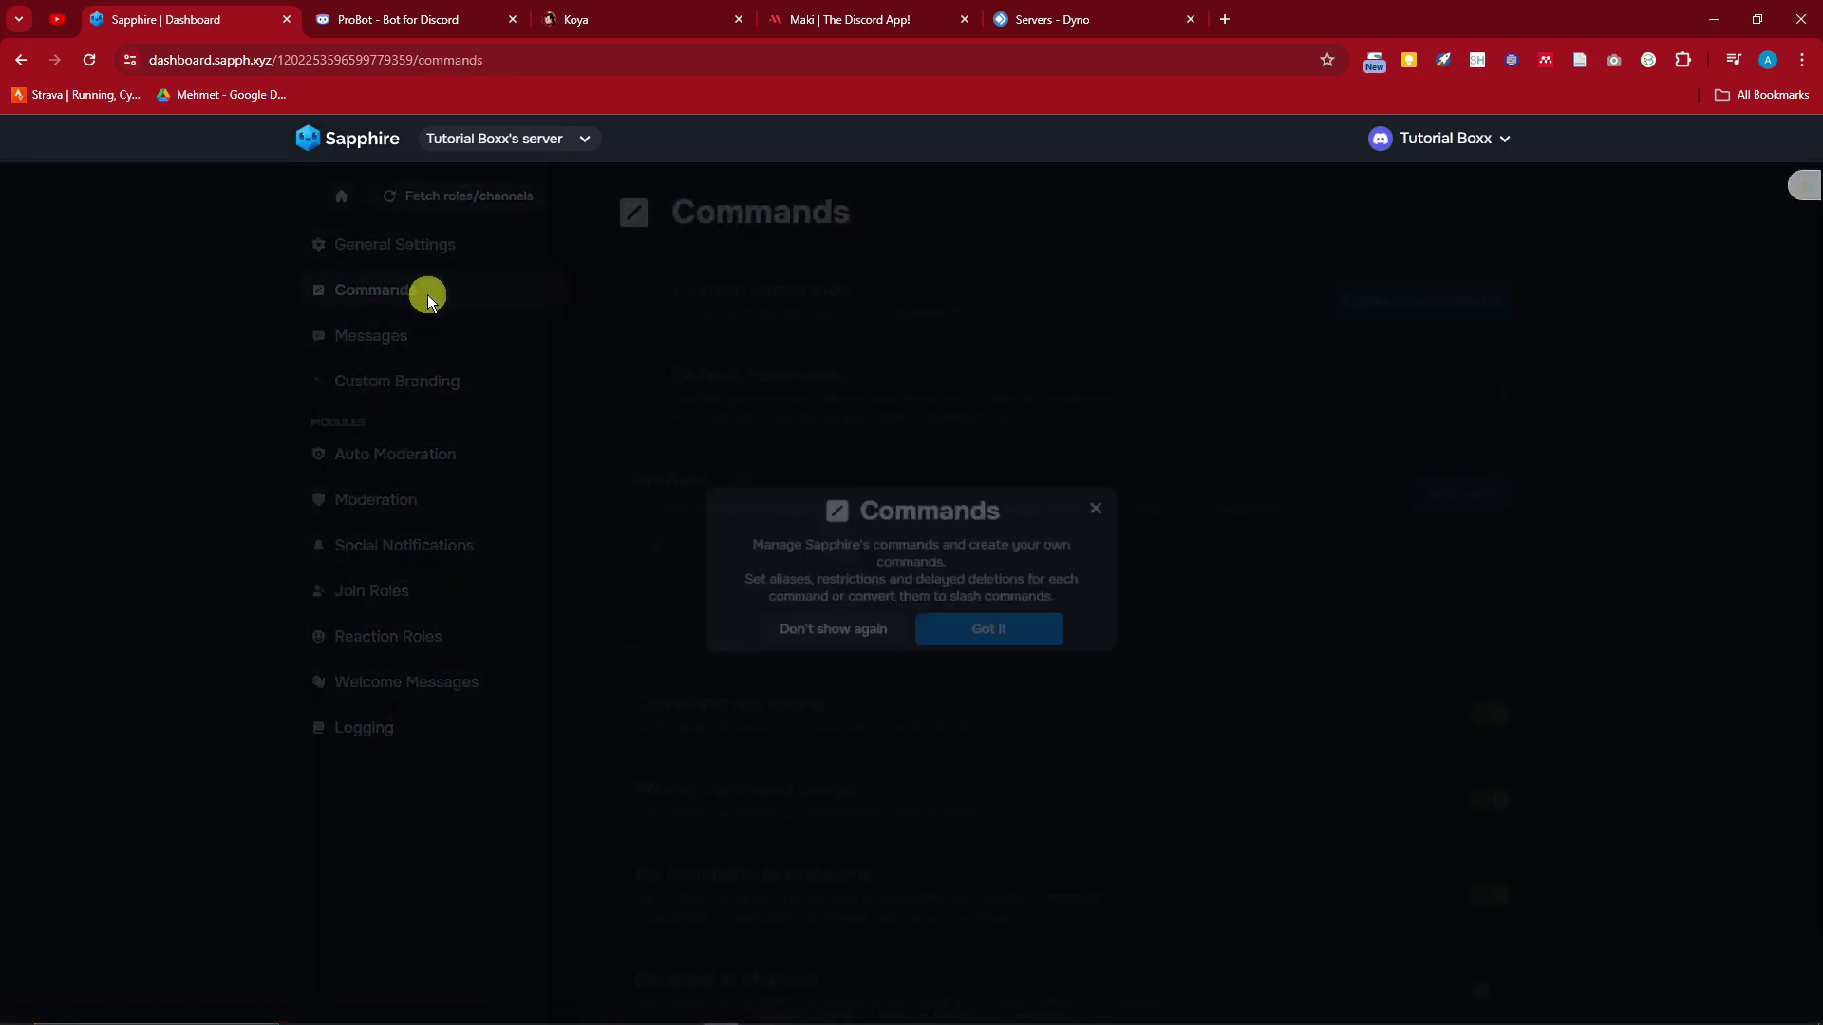
click(1124, 496)
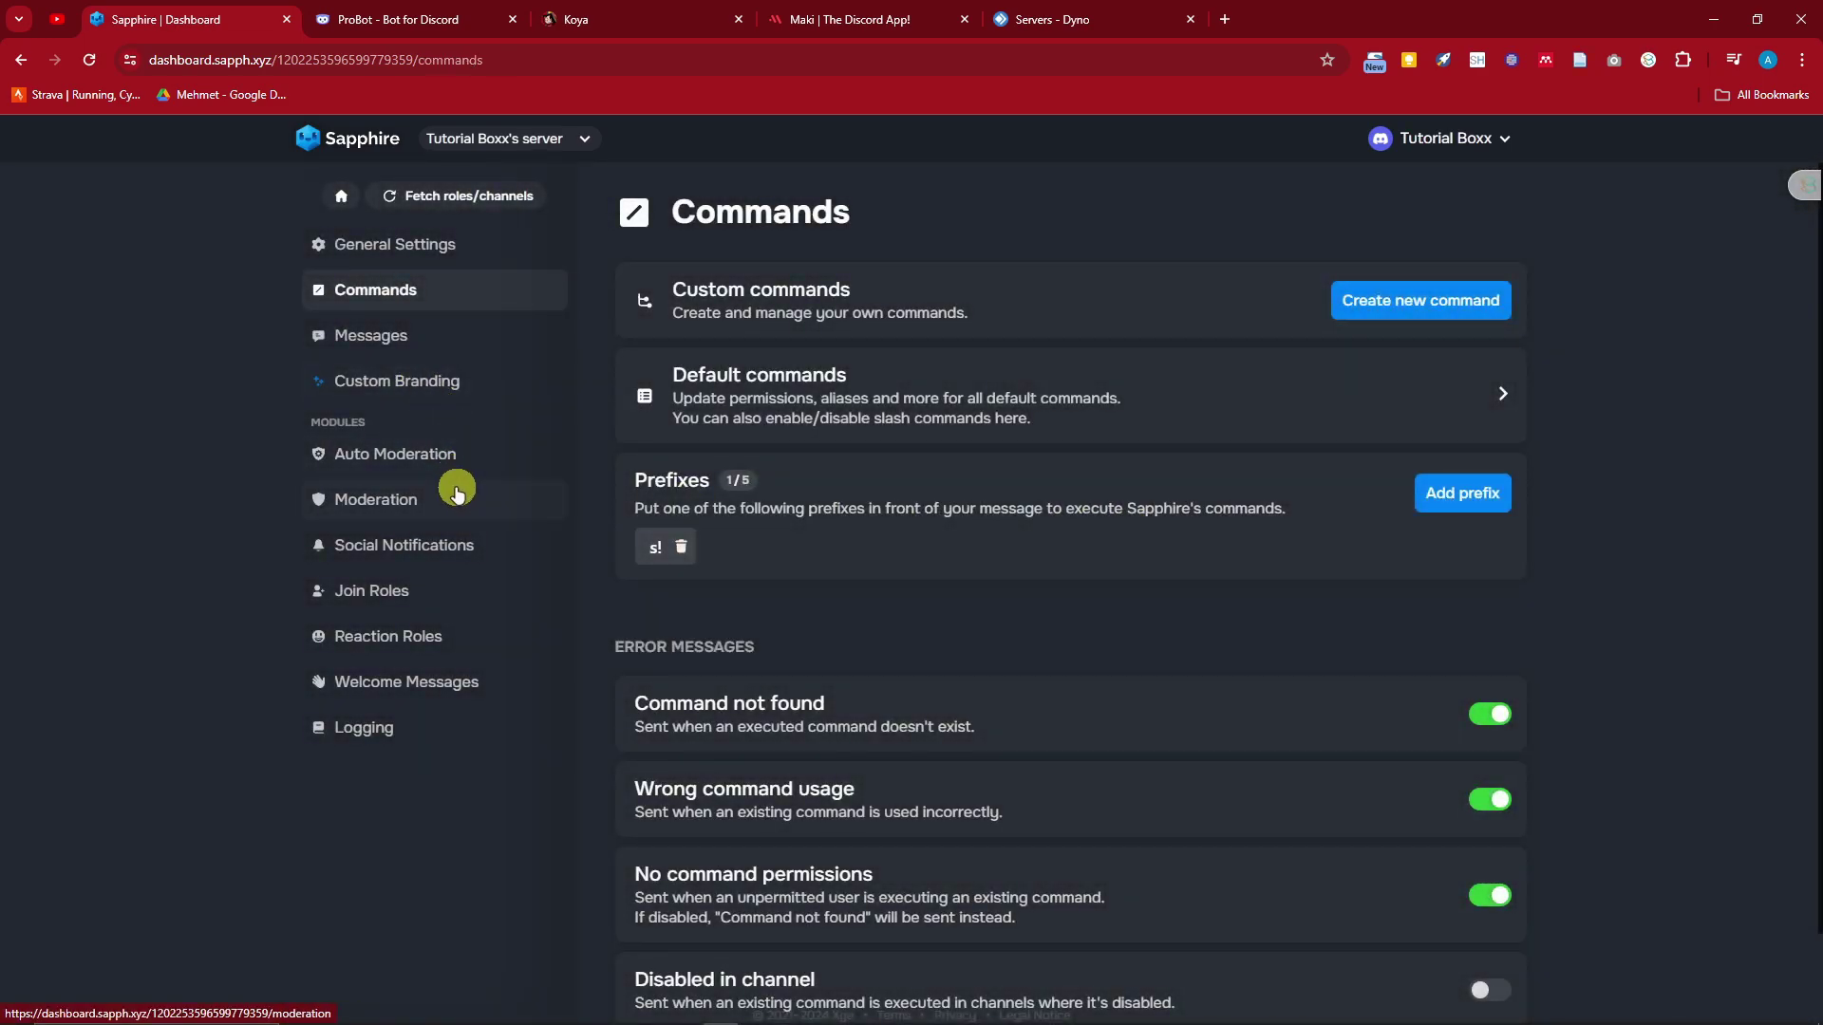
click(459, 455)
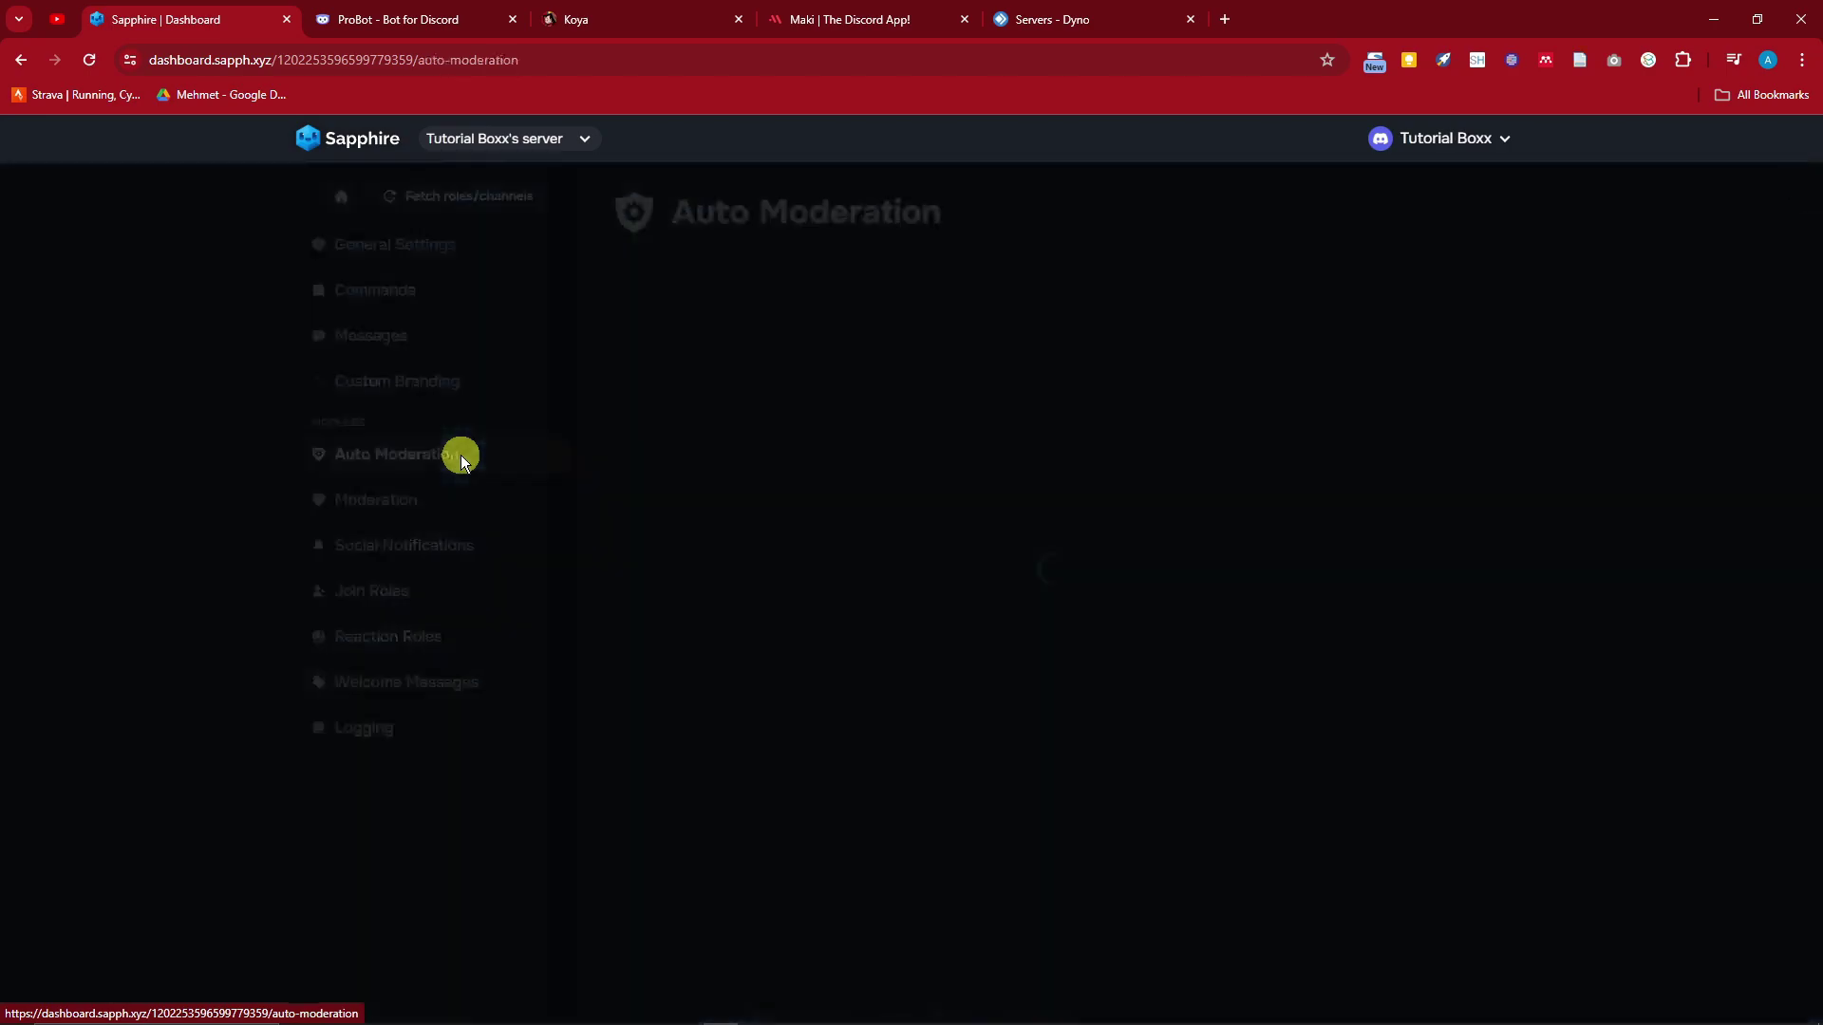
click(1125, 501)
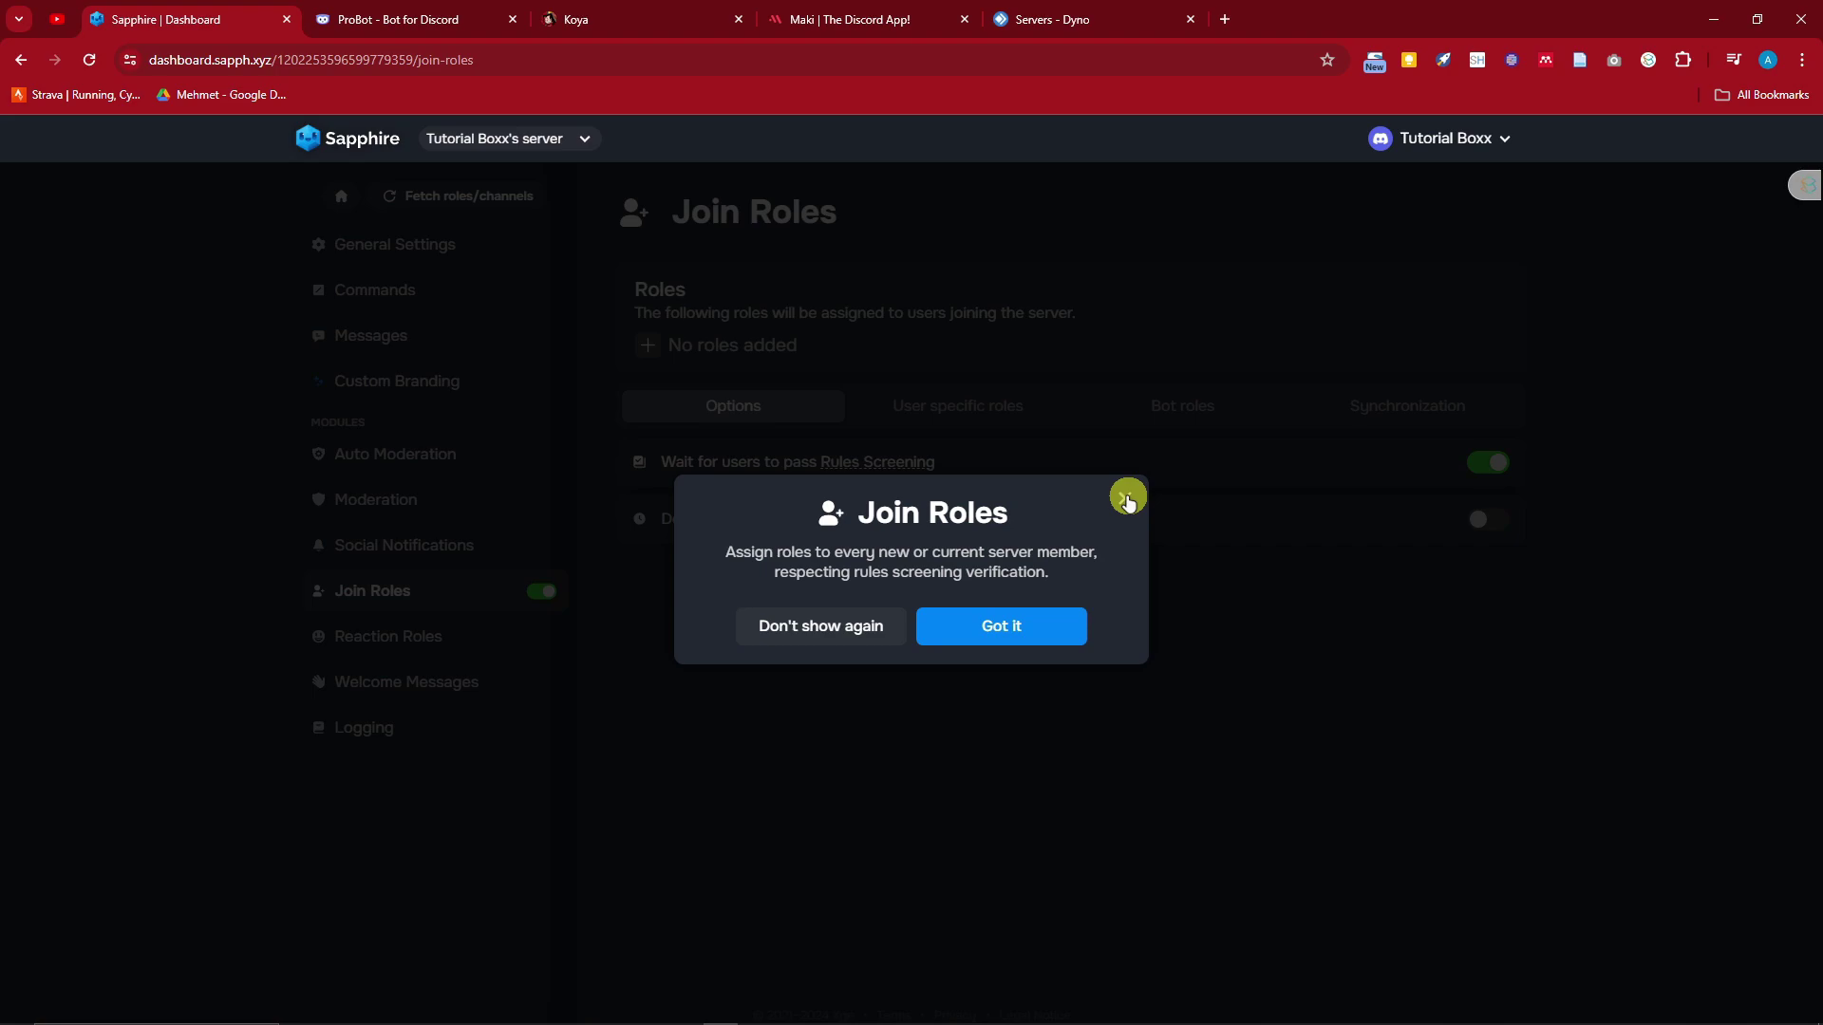
click(1128, 497)
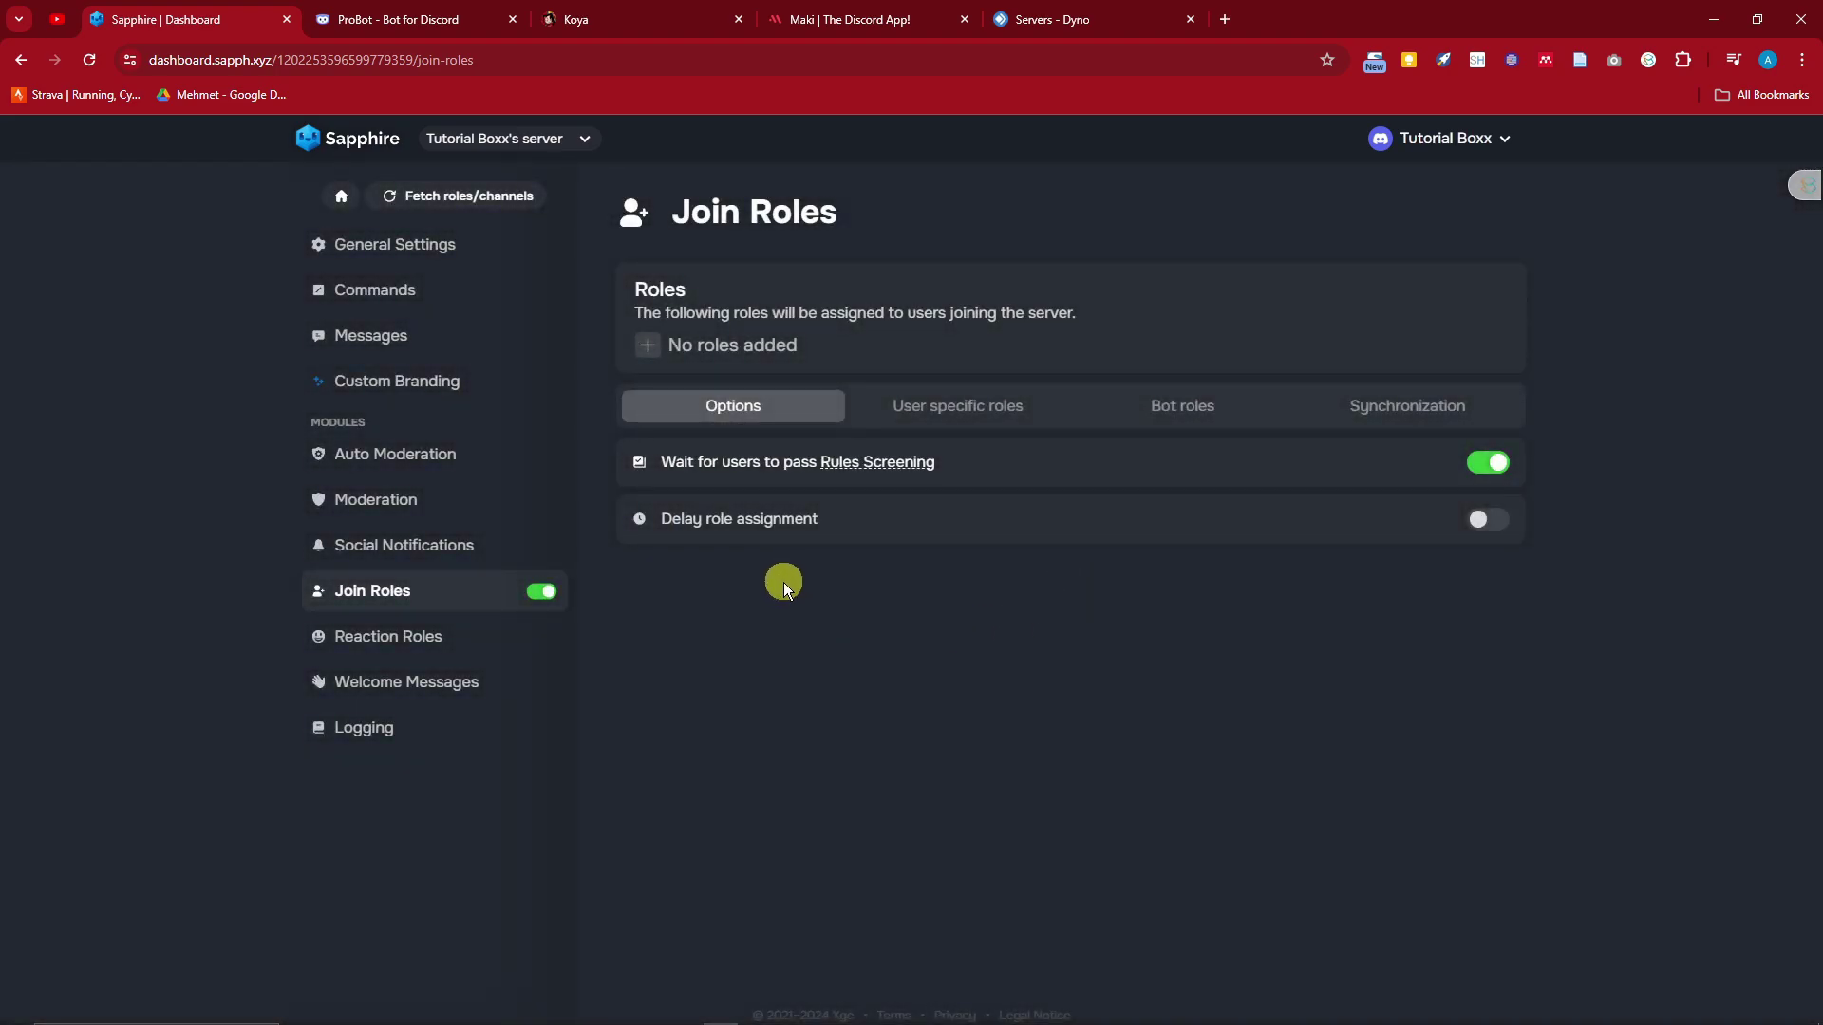
click(459, 688)
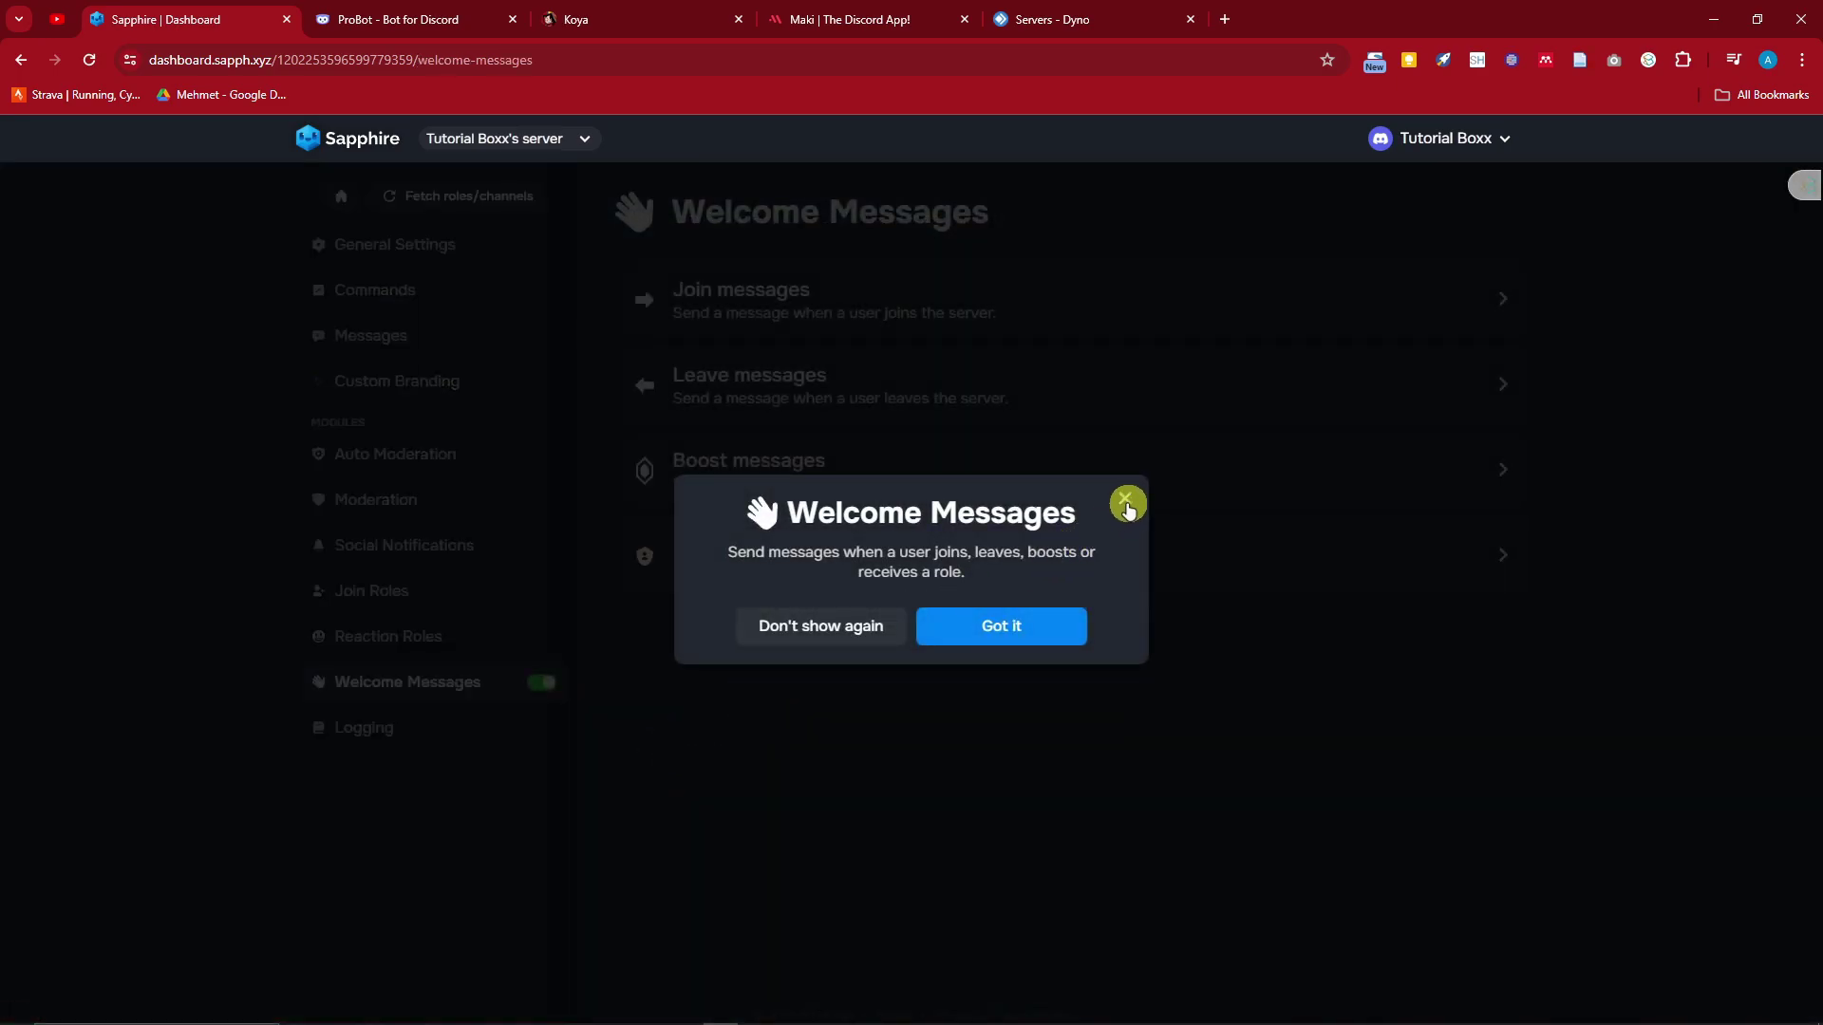
click(1126, 497)
View the Reaction Roles and Logging modules and scroll through the log types.
click(411, 638)
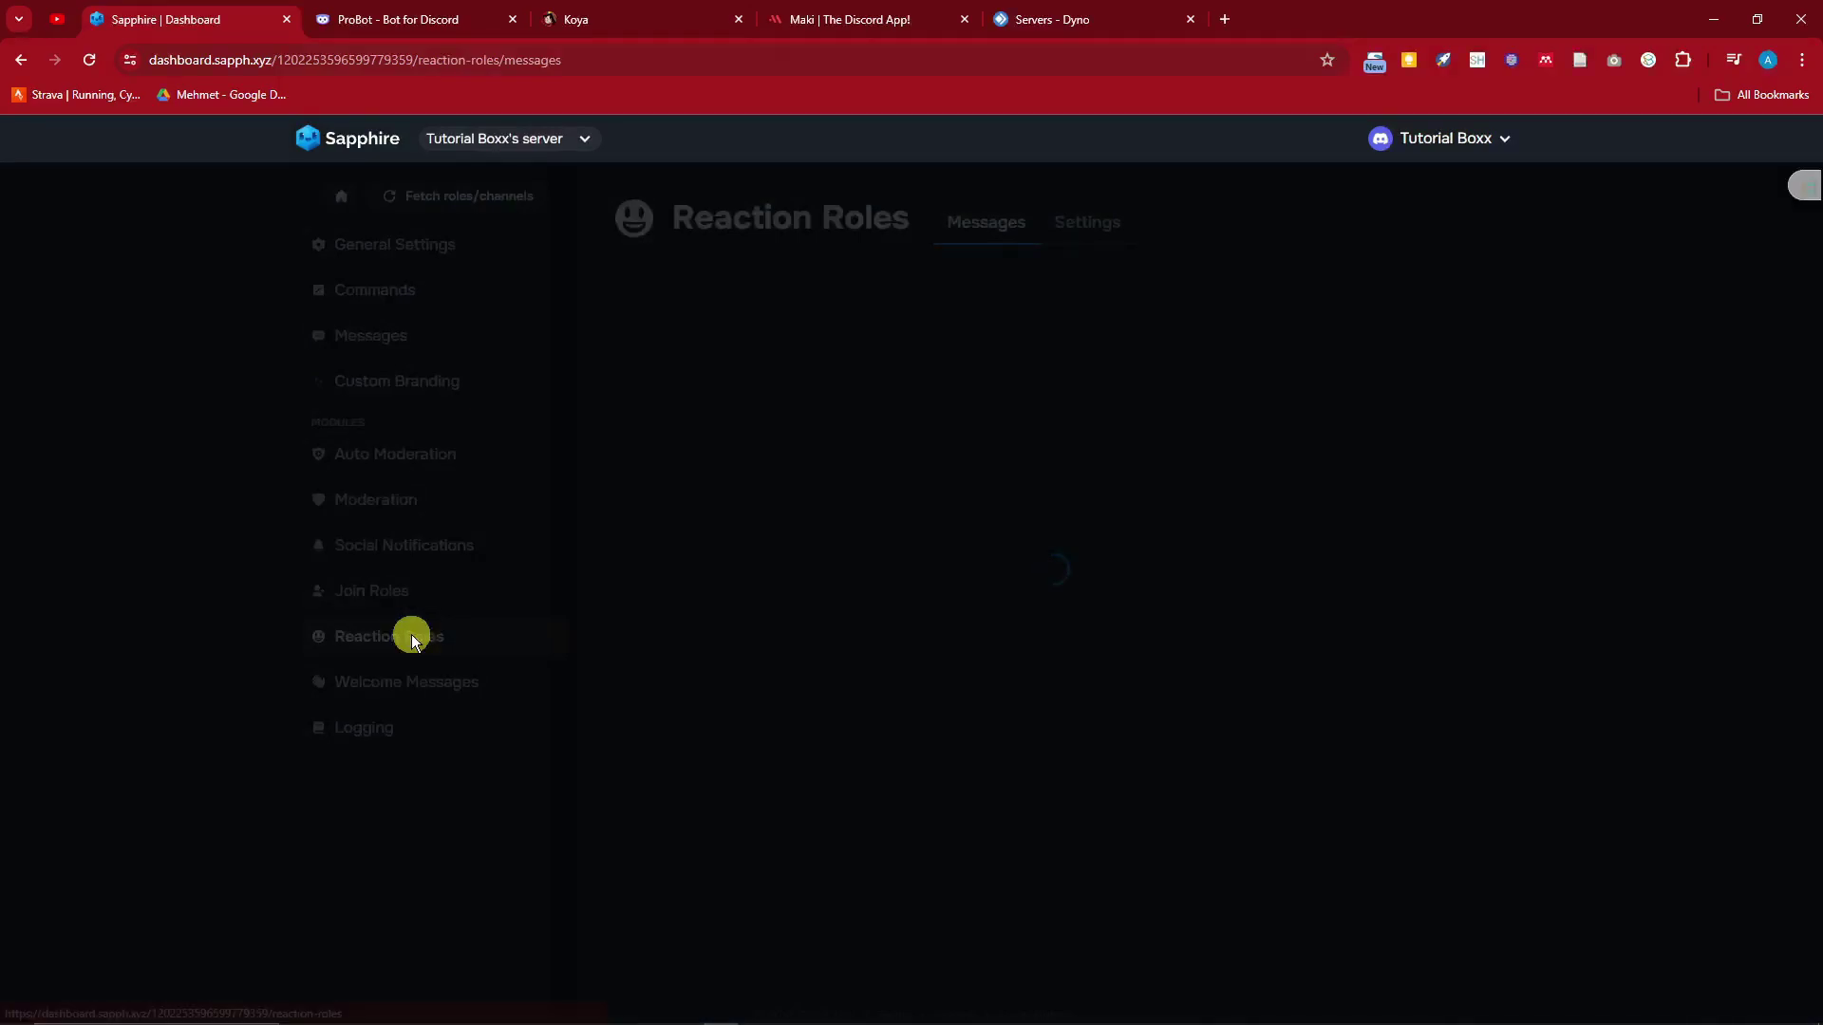
click(1128, 497)
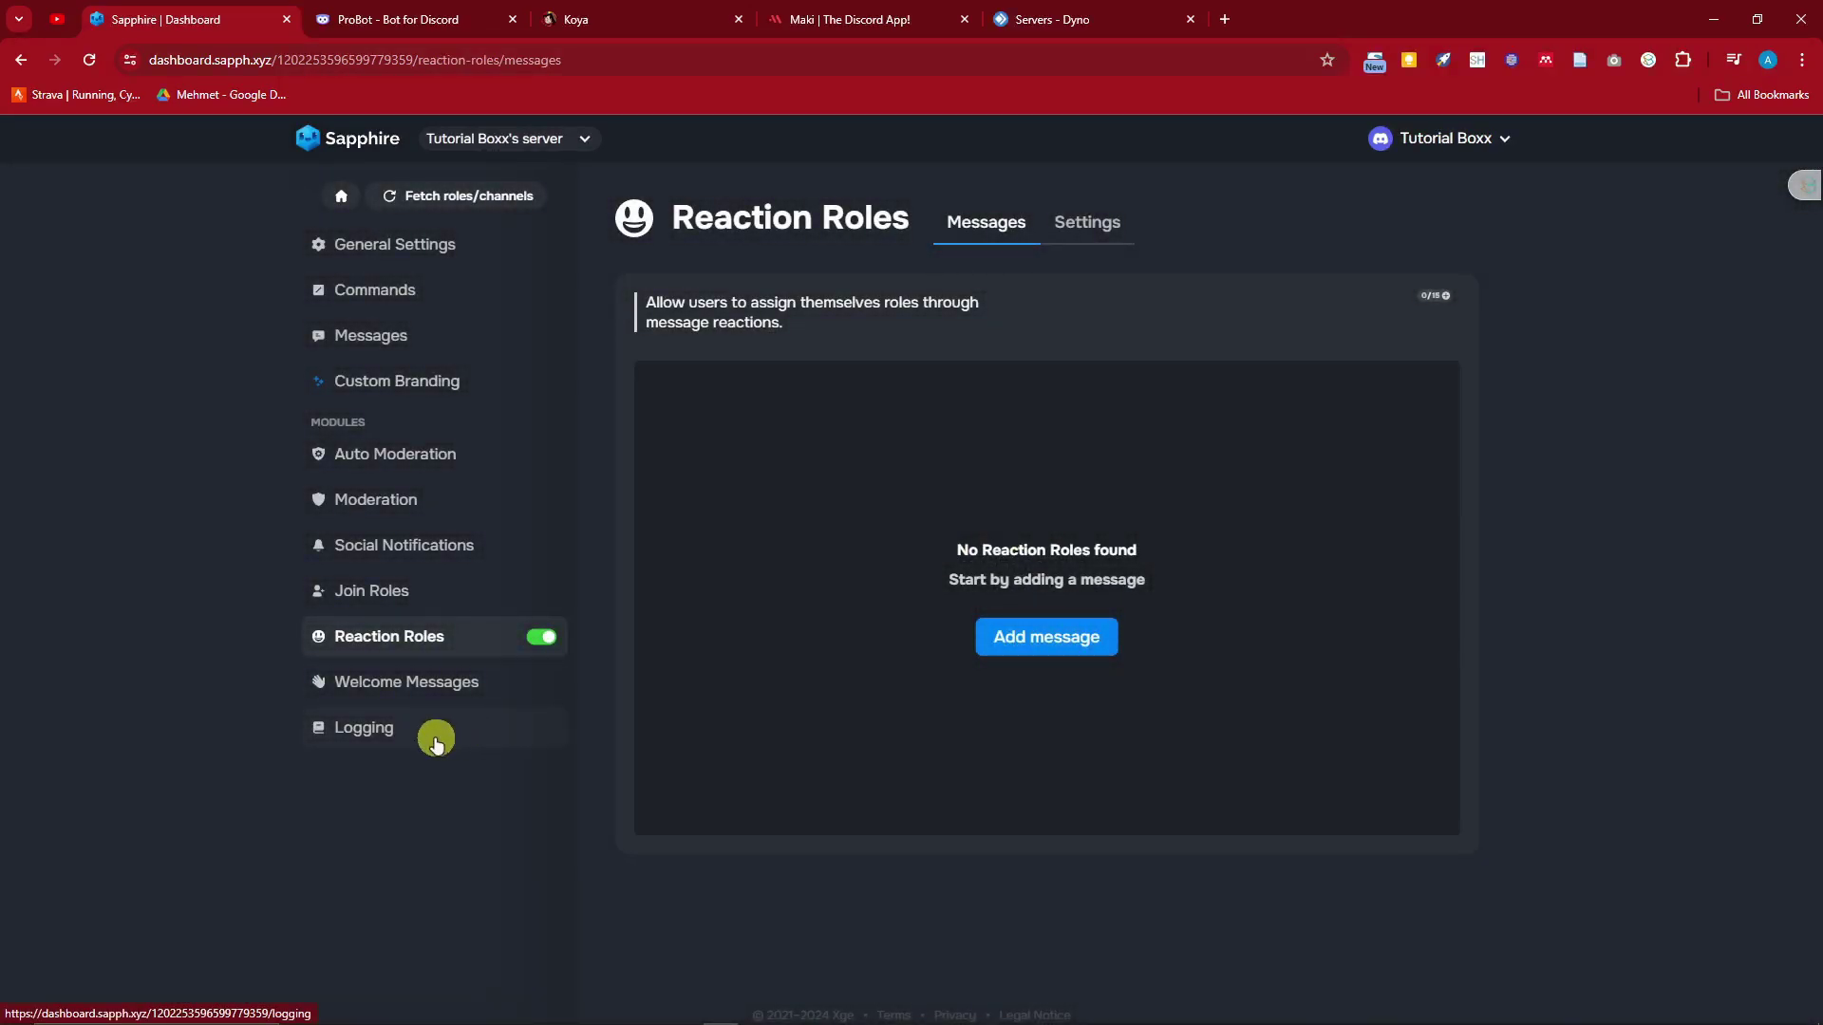
click(435, 742)
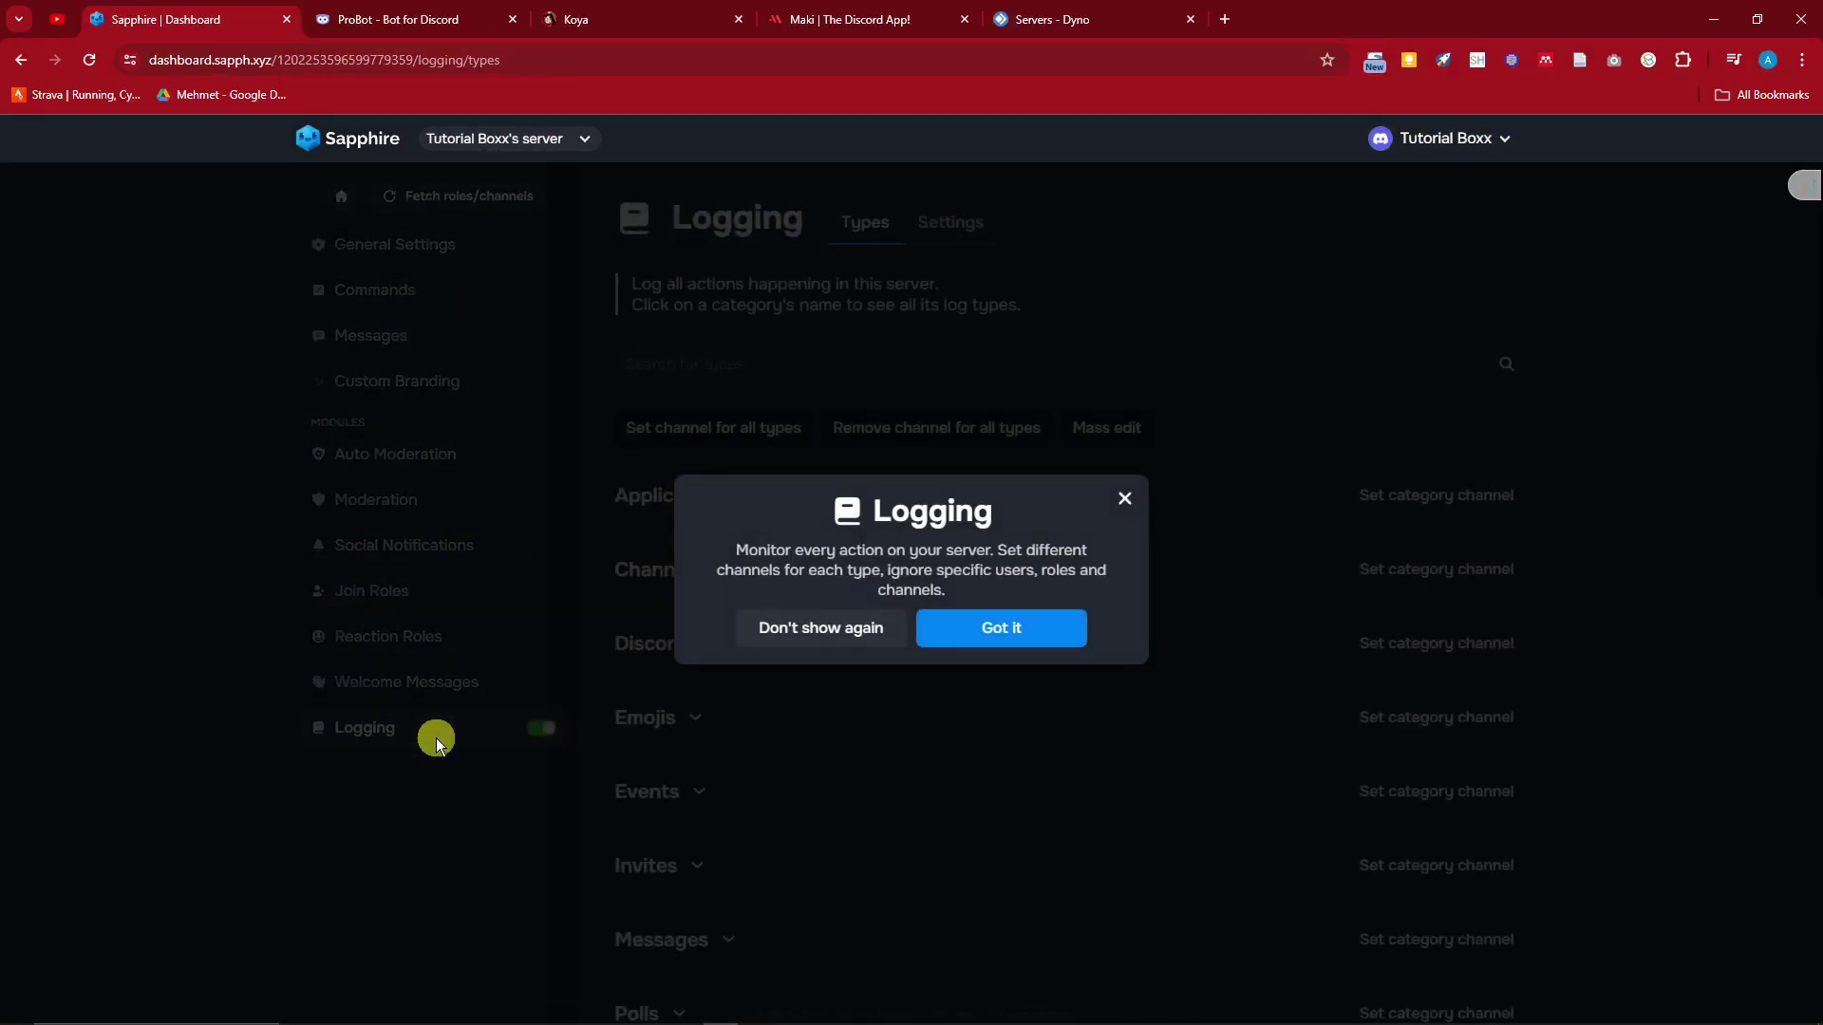
click(1126, 498)
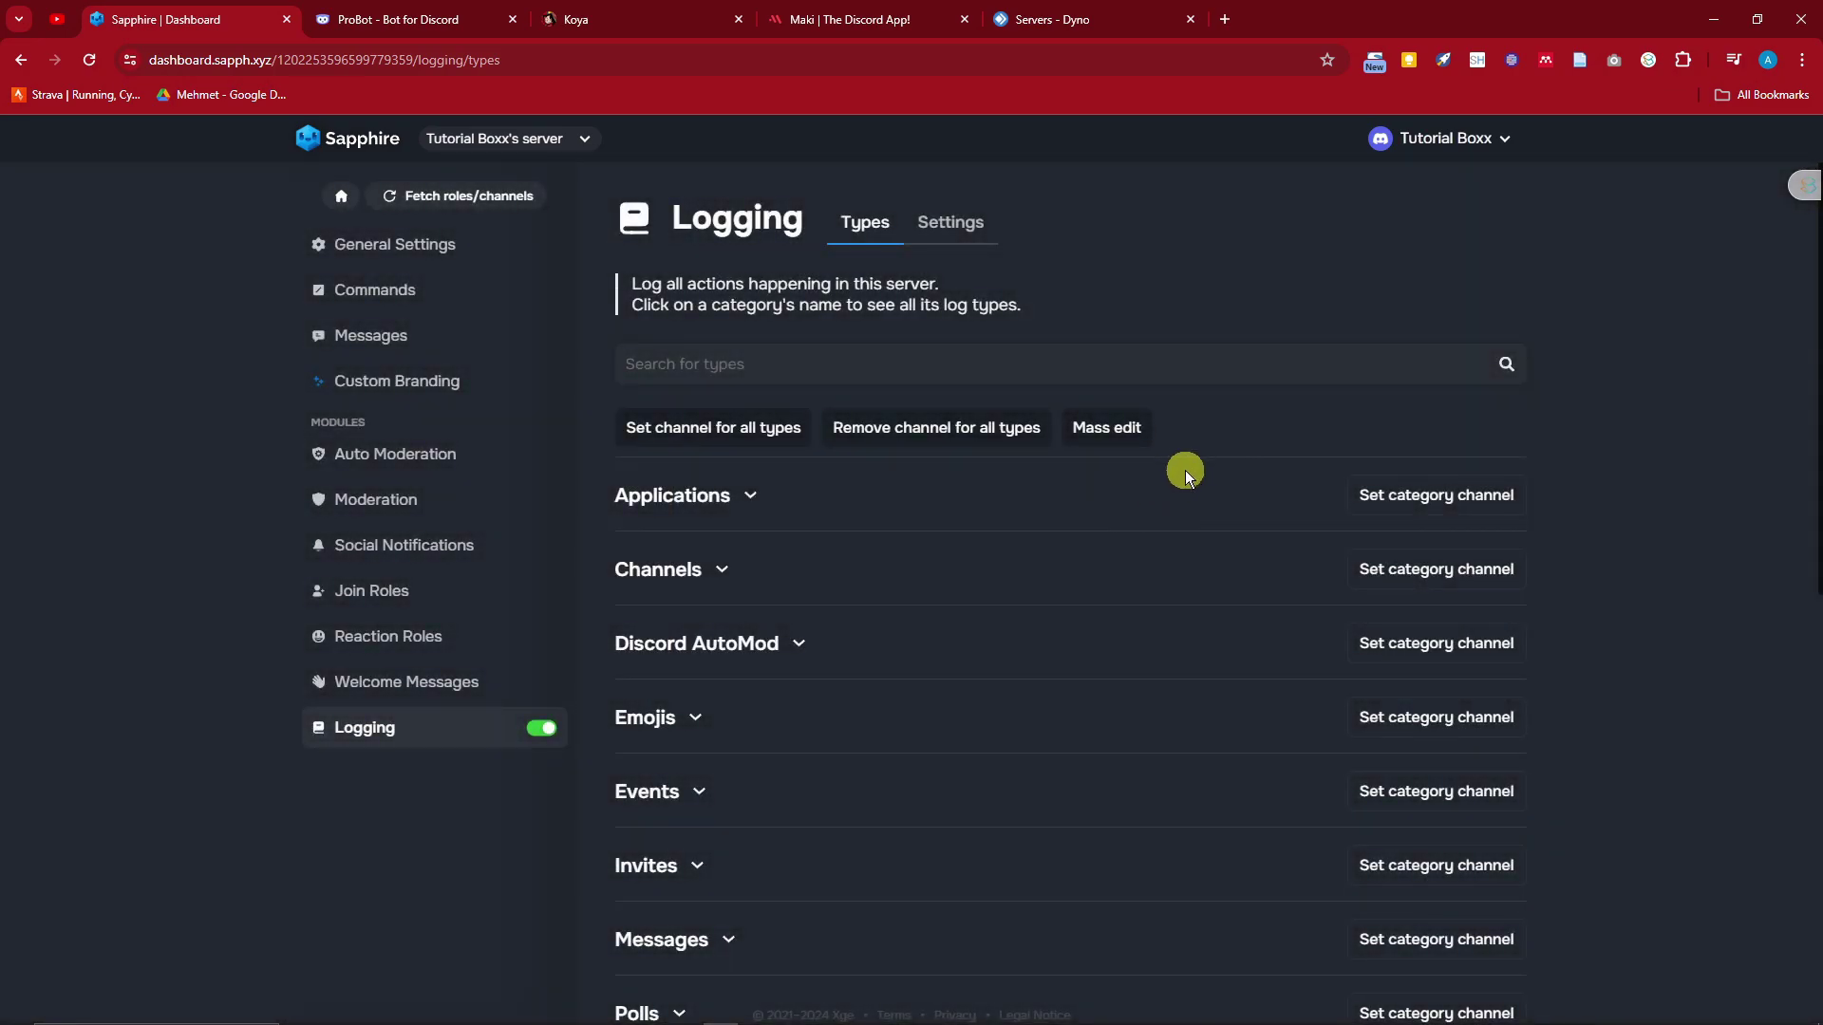
scroll(1187, 470, down, 3)
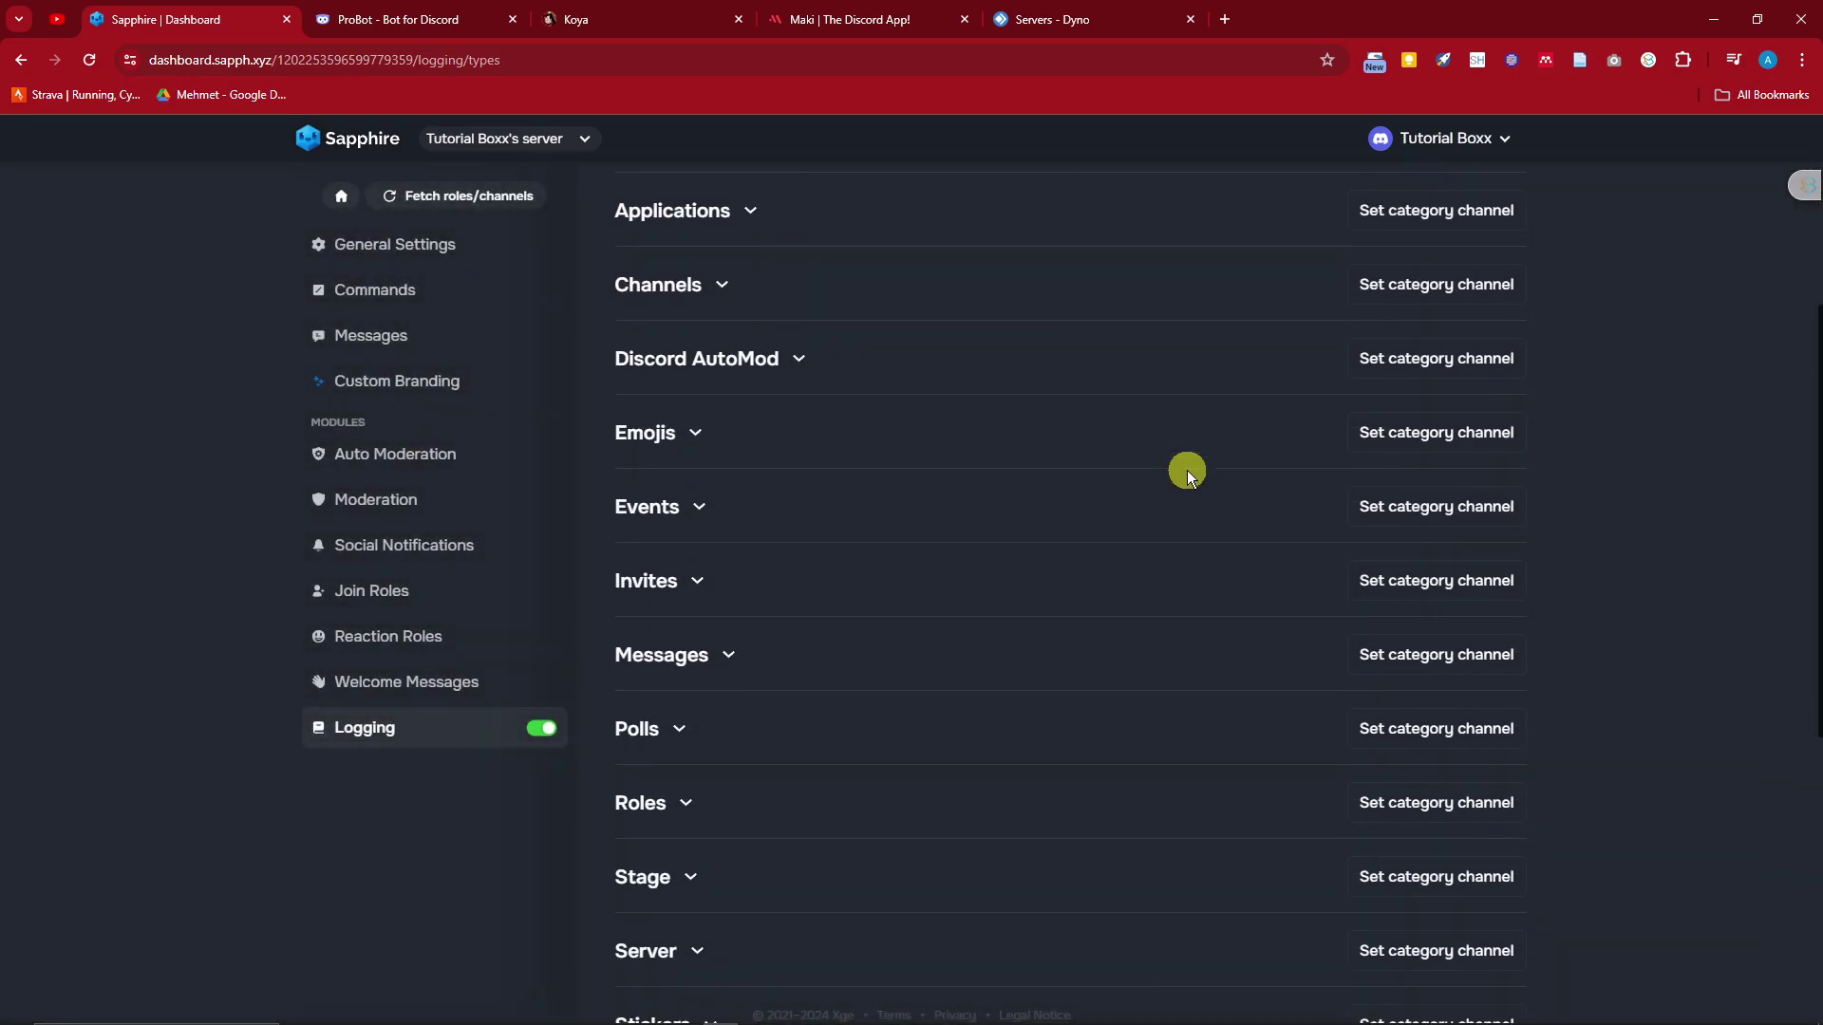
scroll(1187, 470, up, 3)
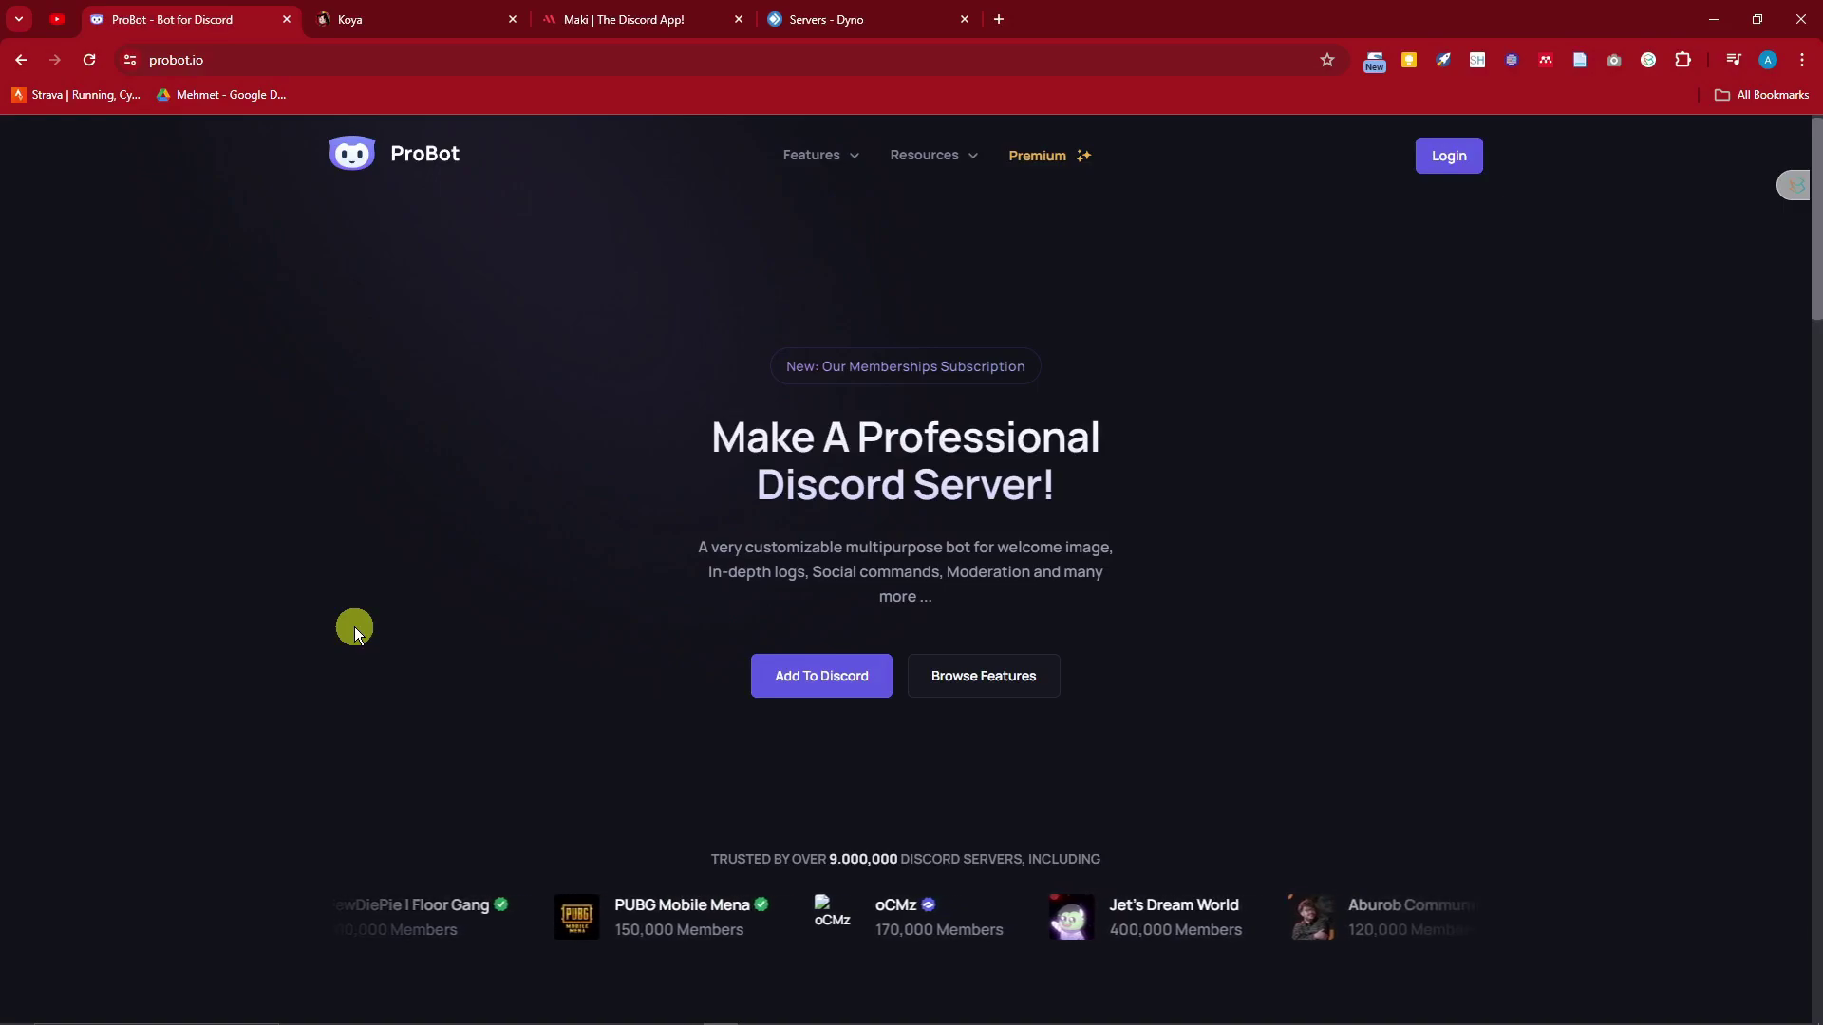
Look over ProBot's Premium offer in a new tab, then start adding ProBot to Discord.
middle_click(1044, 155)
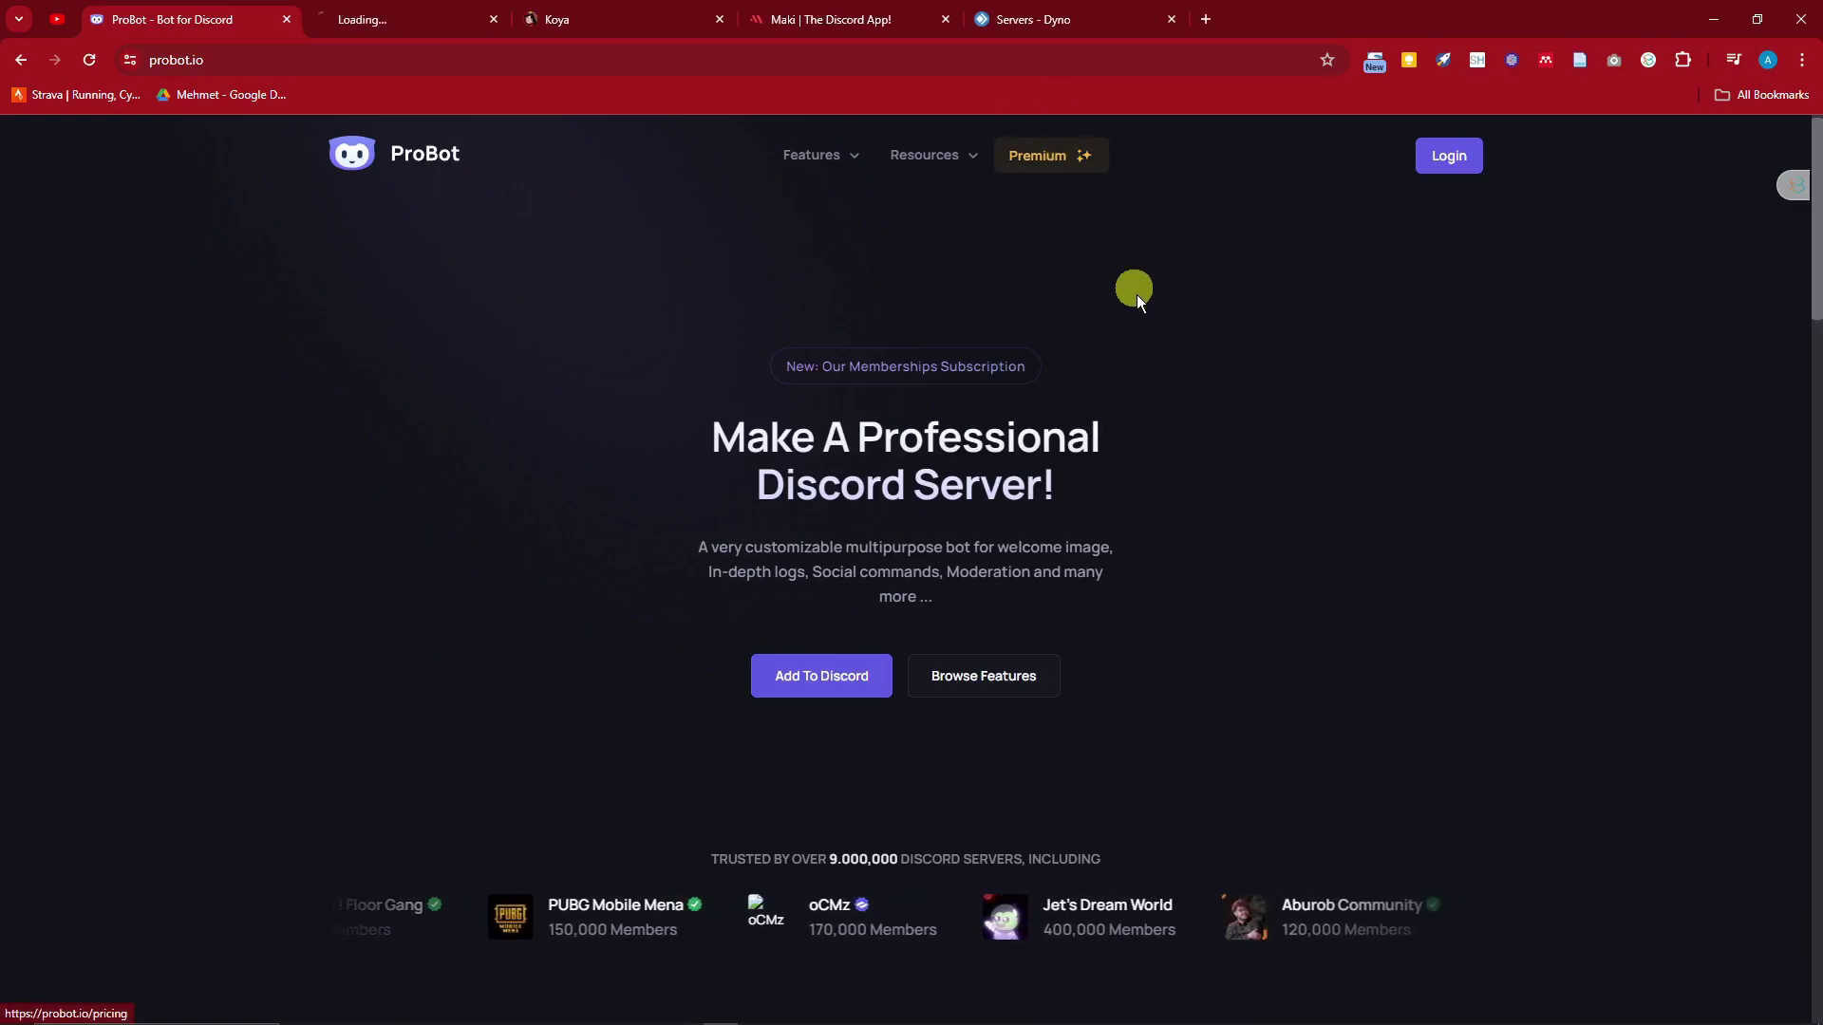
click(360, 17)
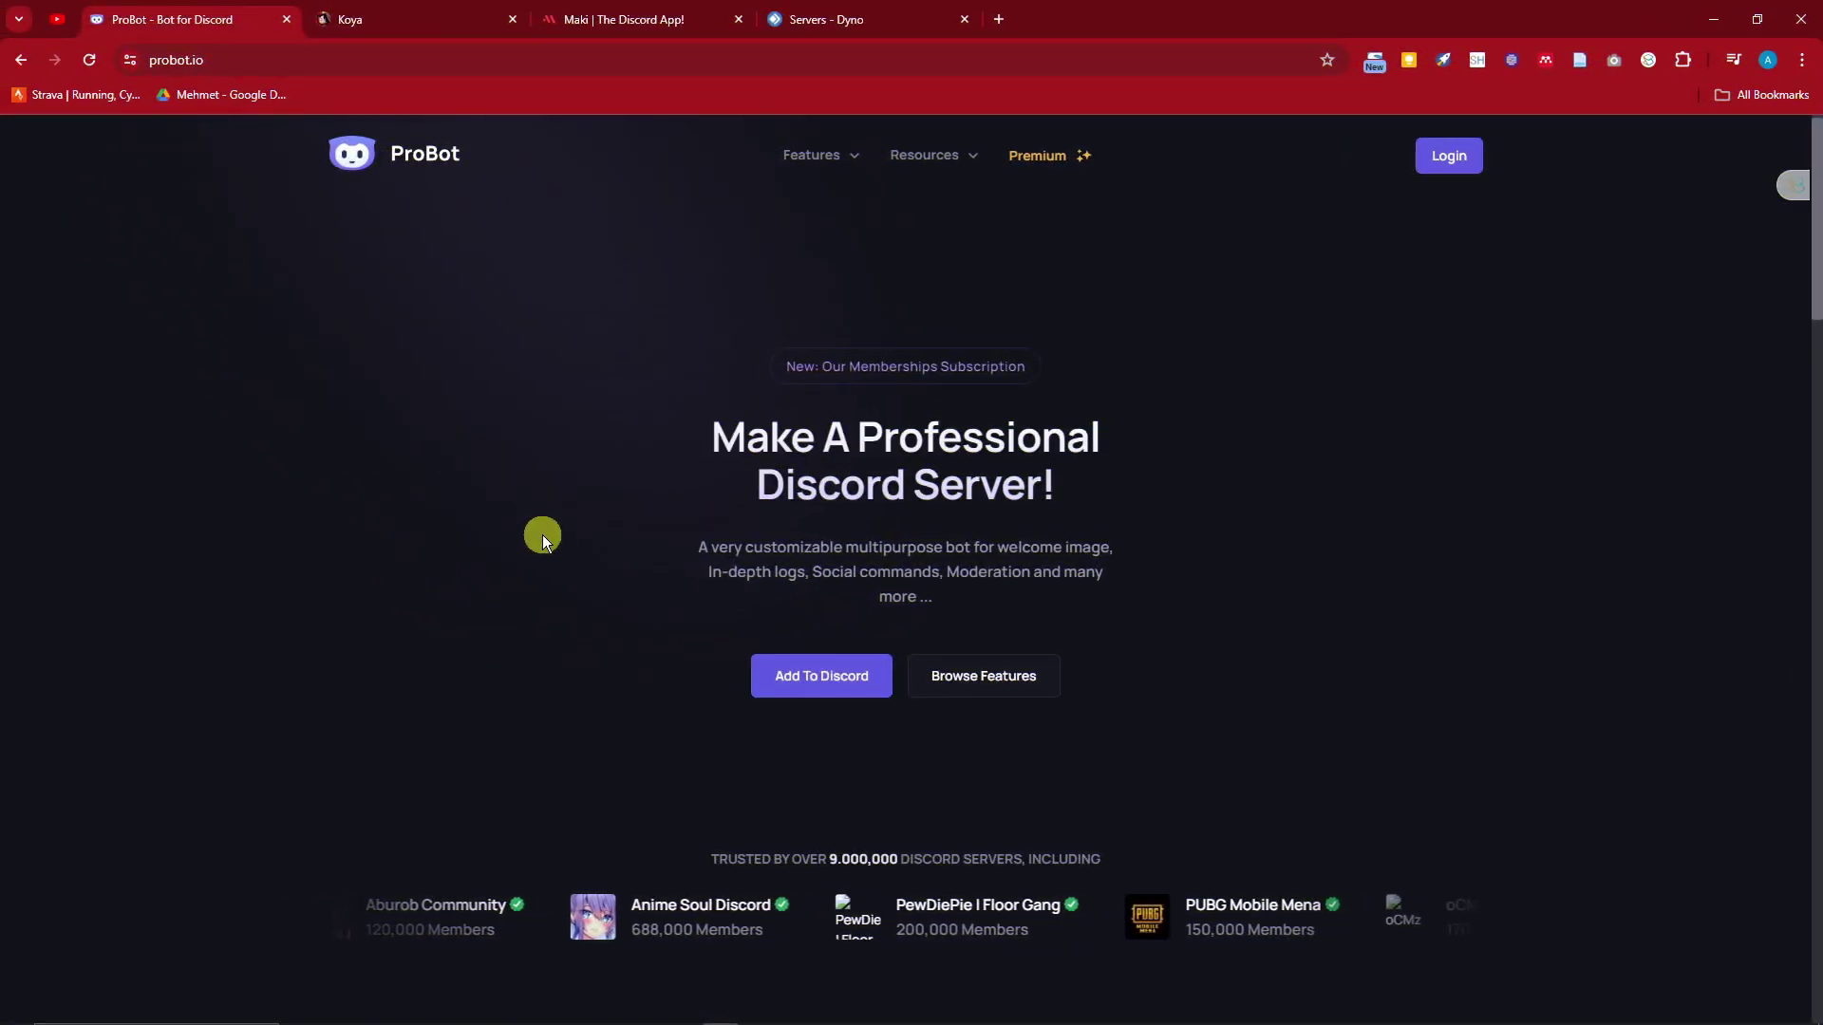
click(764, 675)
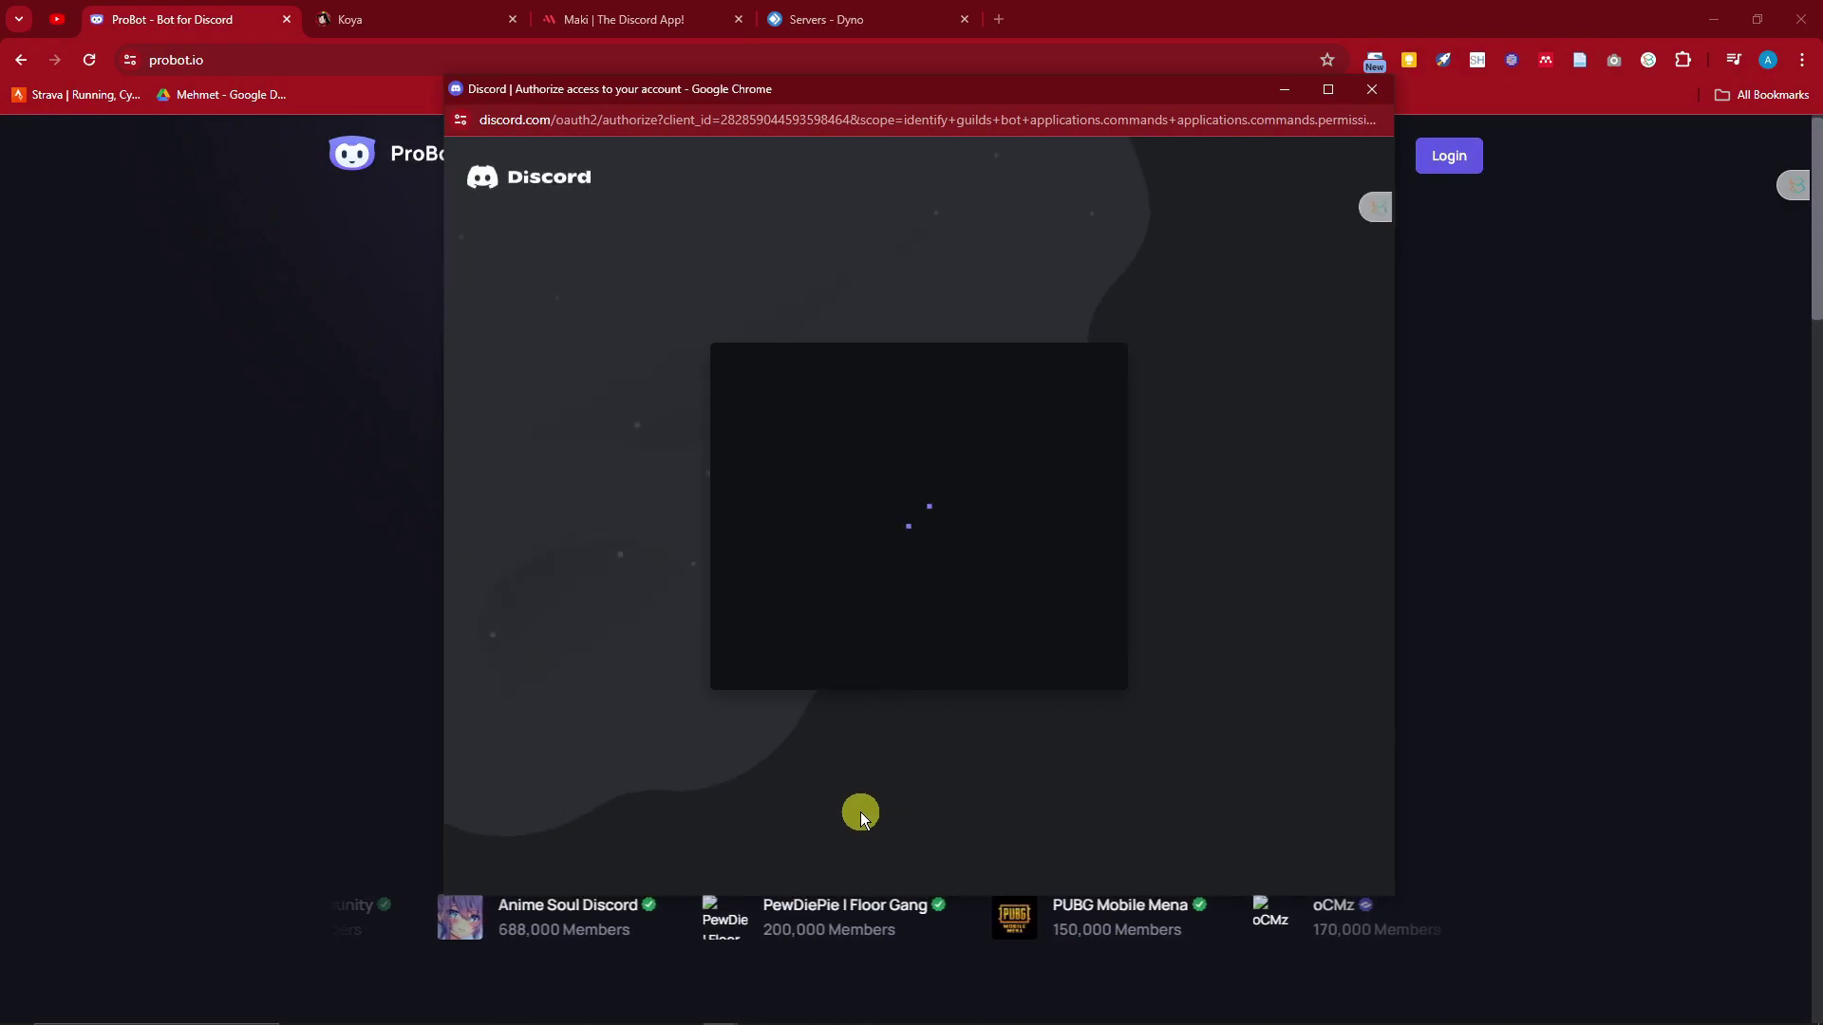
click(954, 684)
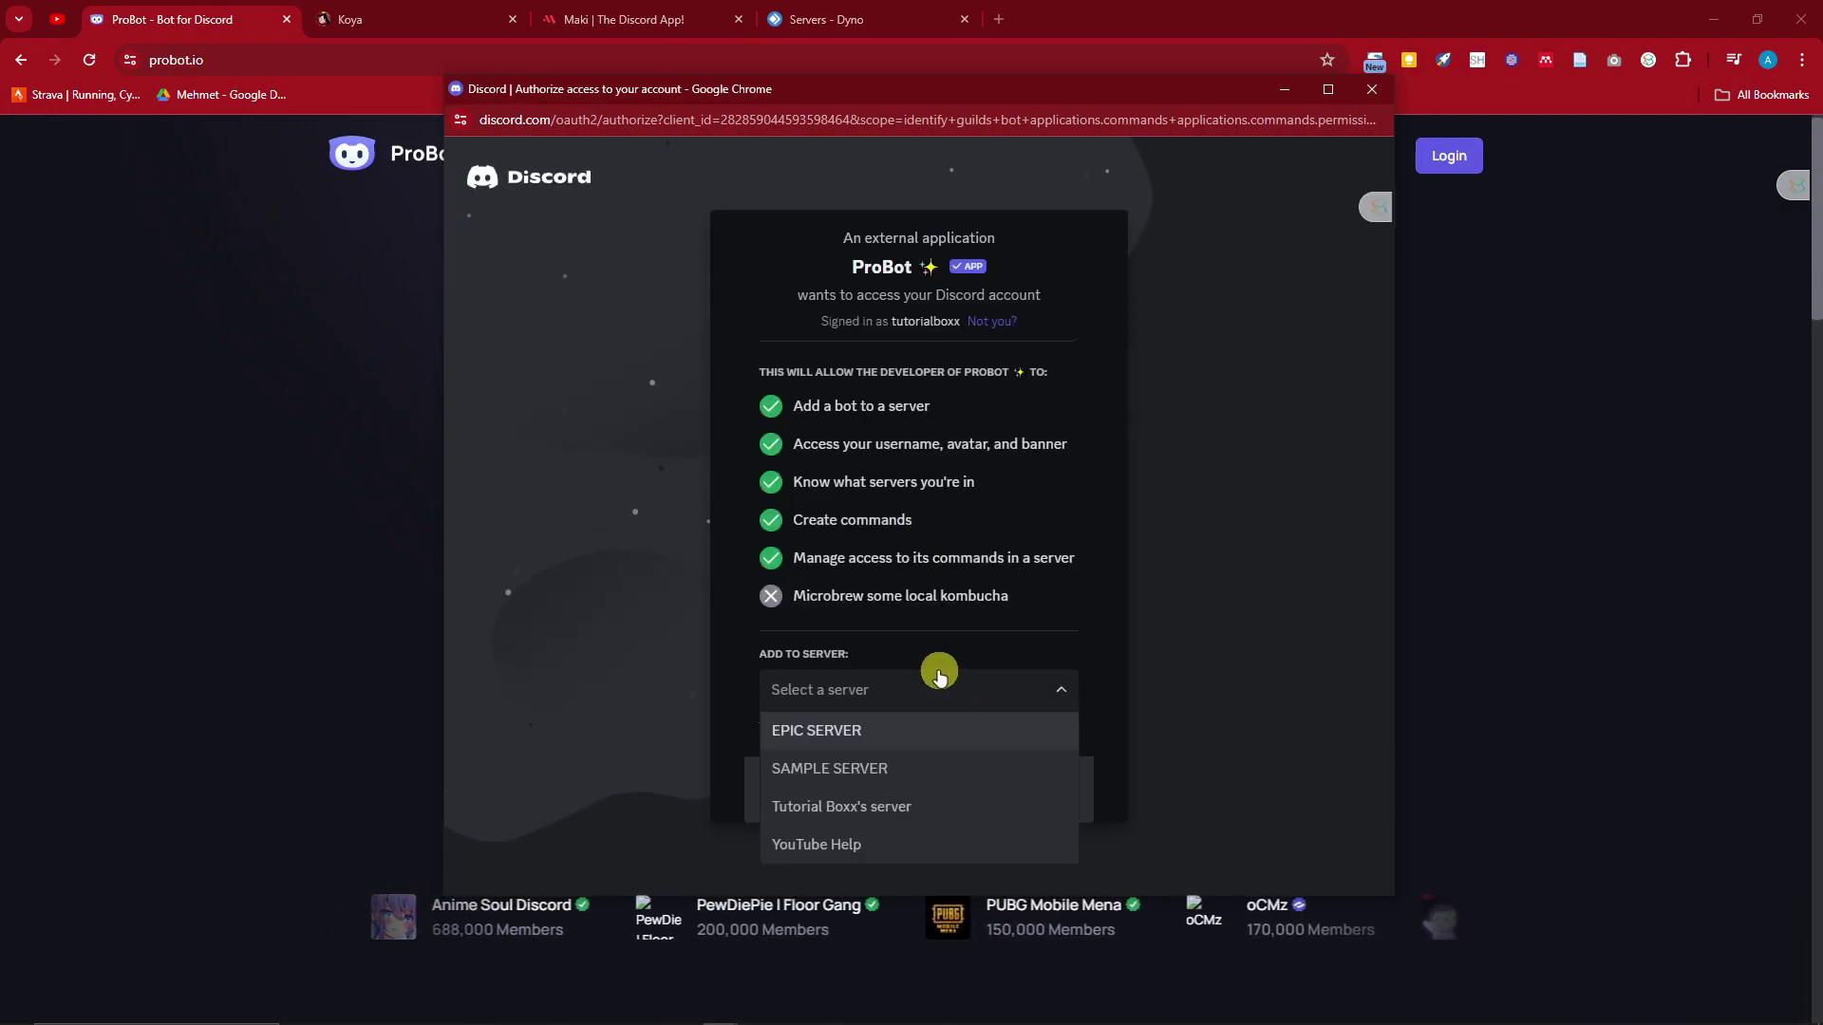
click(895, 798)
click(1038, 790)
scroll(1021, 754, down, 5)
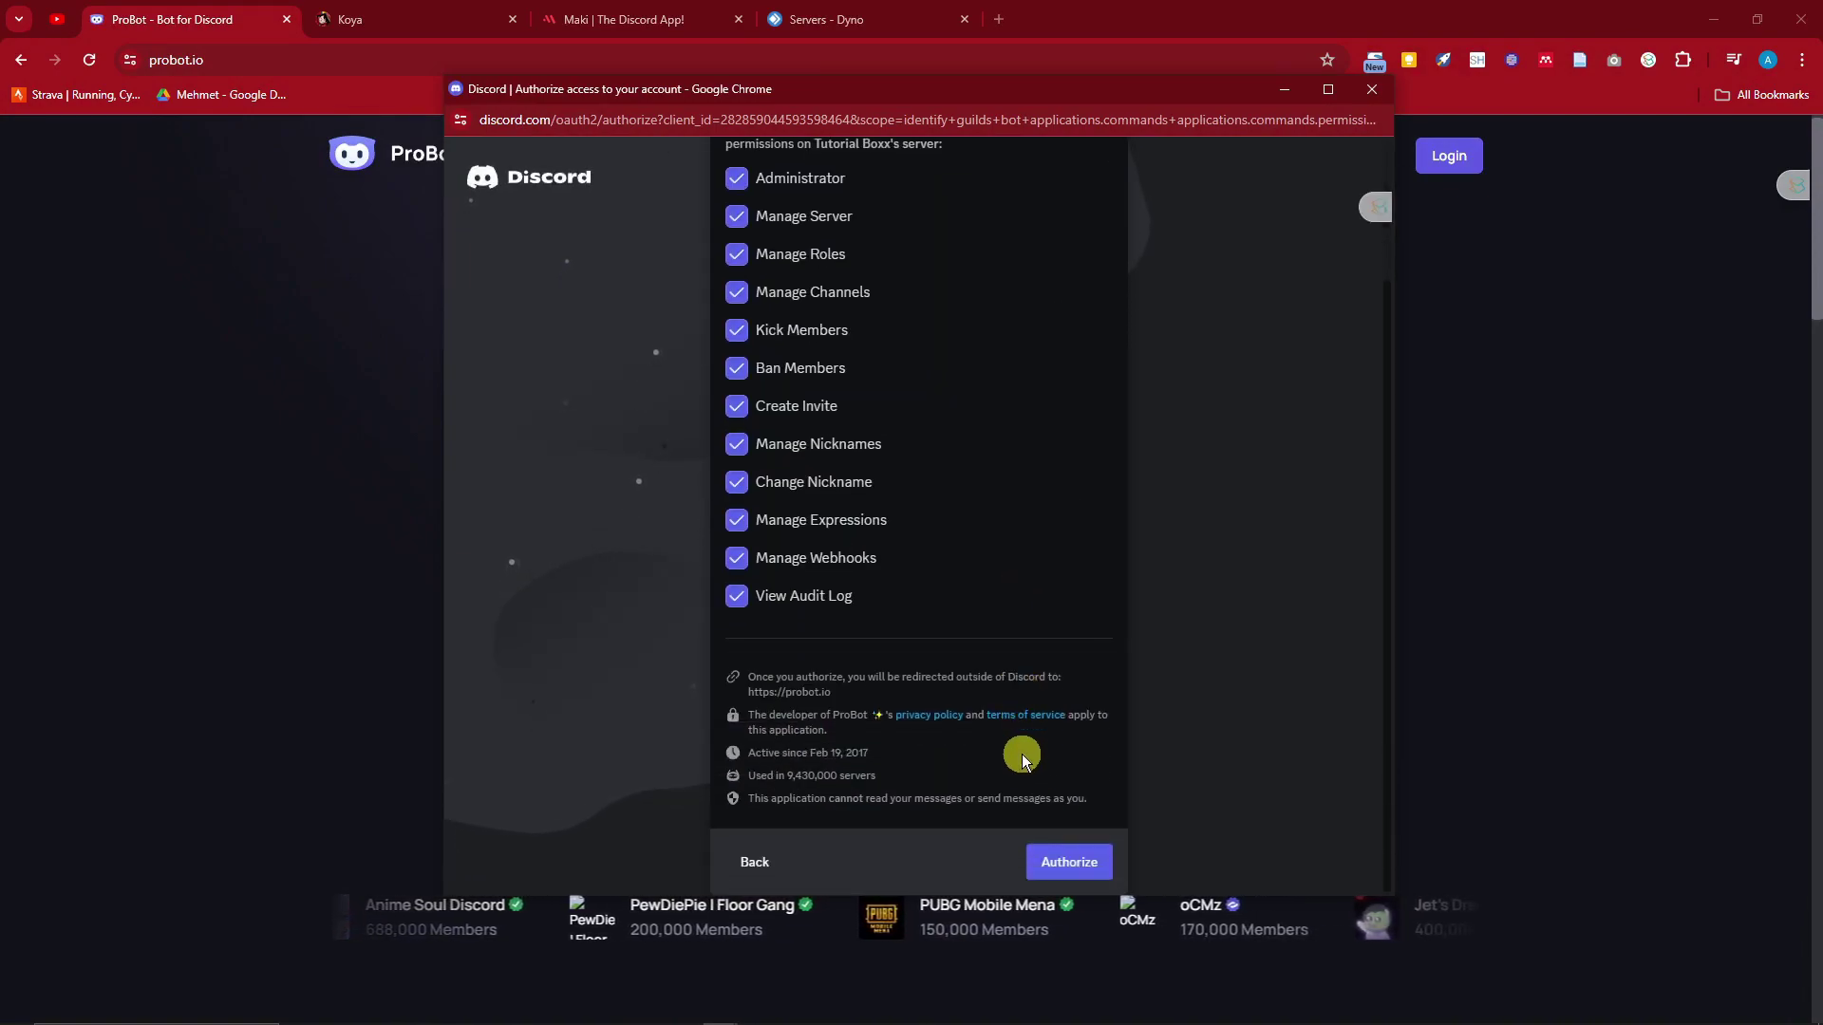
click(1071, 859)
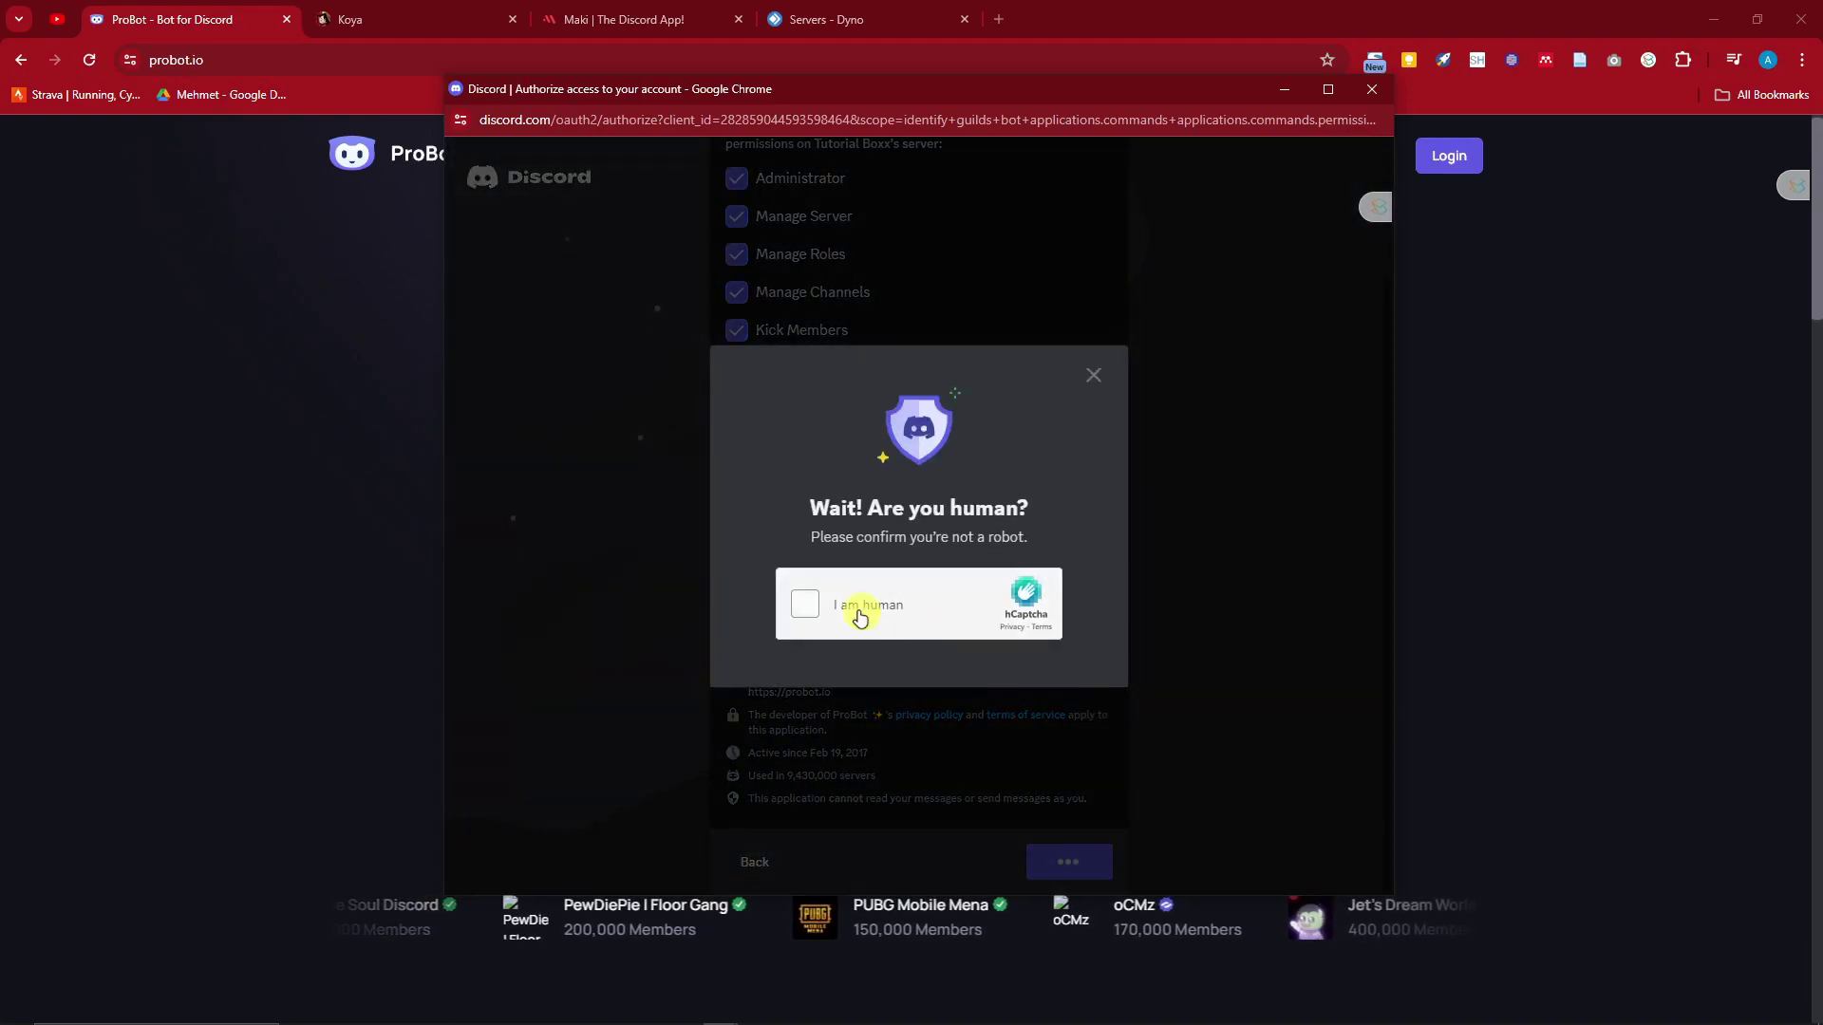
click(800, 600)
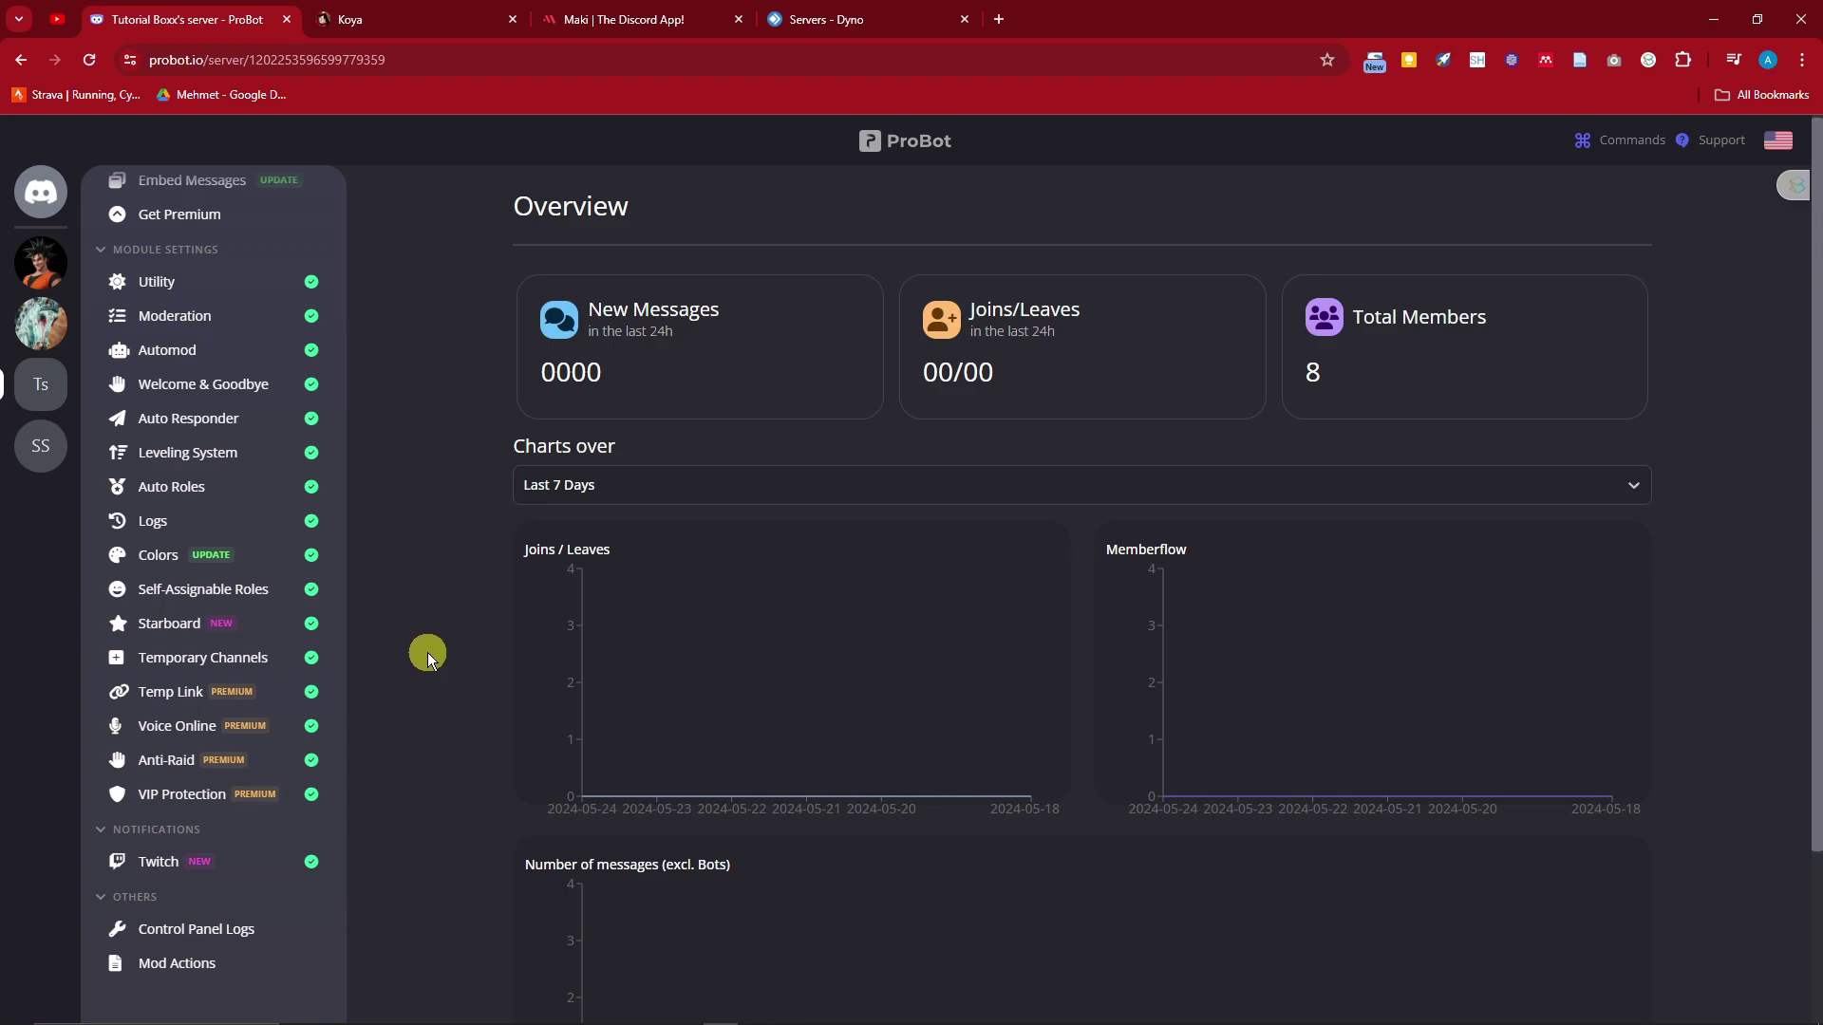
Switch the ProBot dashboard to the Ts server and open its Leveling System settings.
click(41, 323)
click(28, 266)
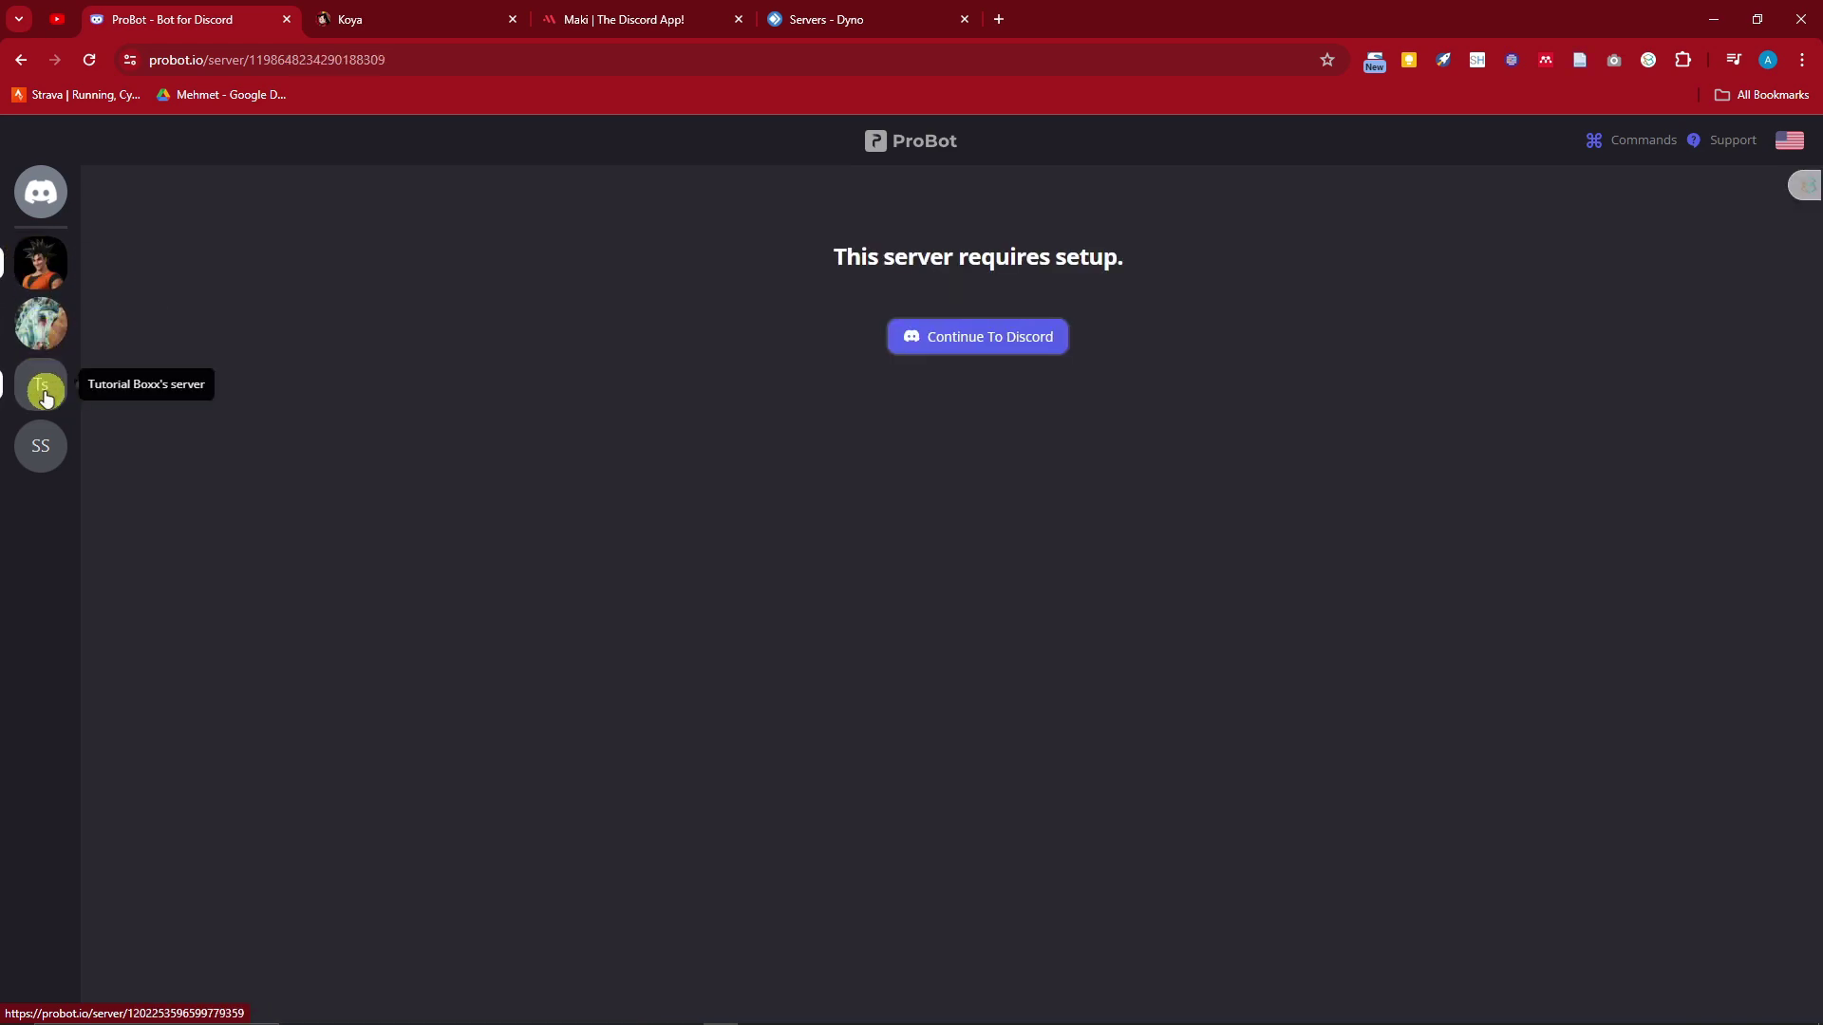
click(44, 391)
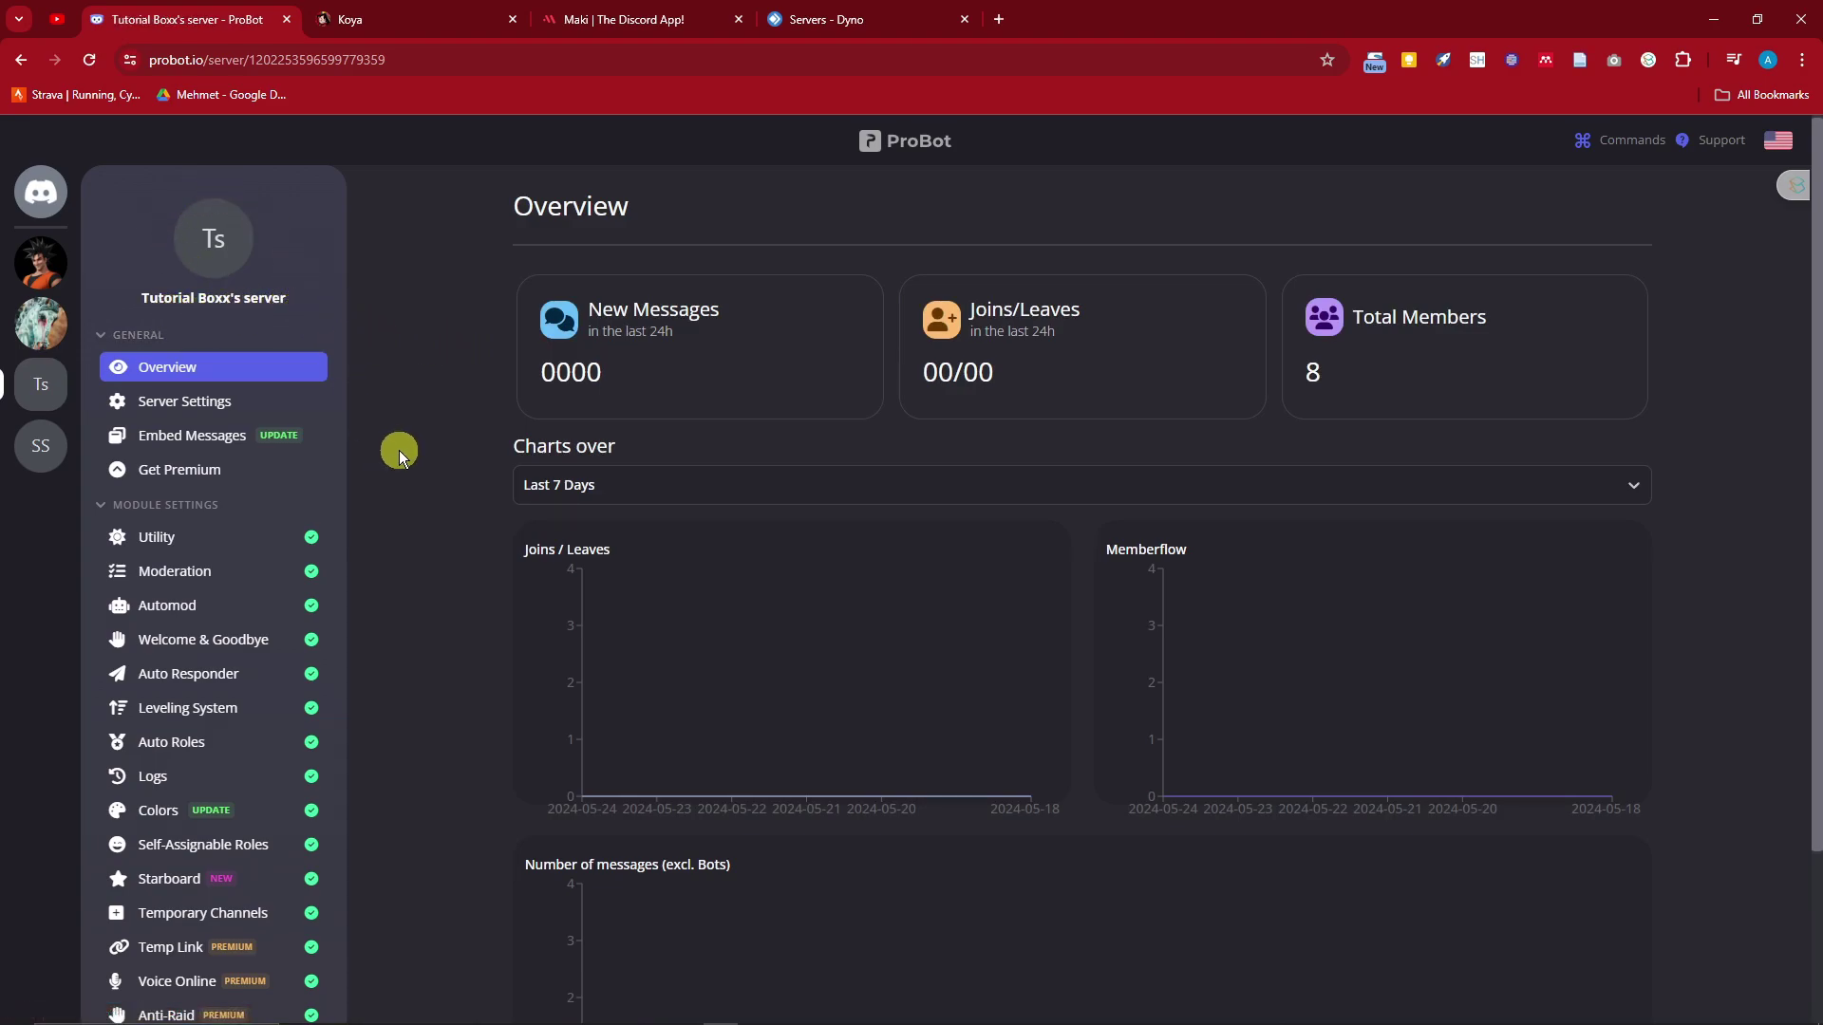
scroll(224, 577, down, 3)
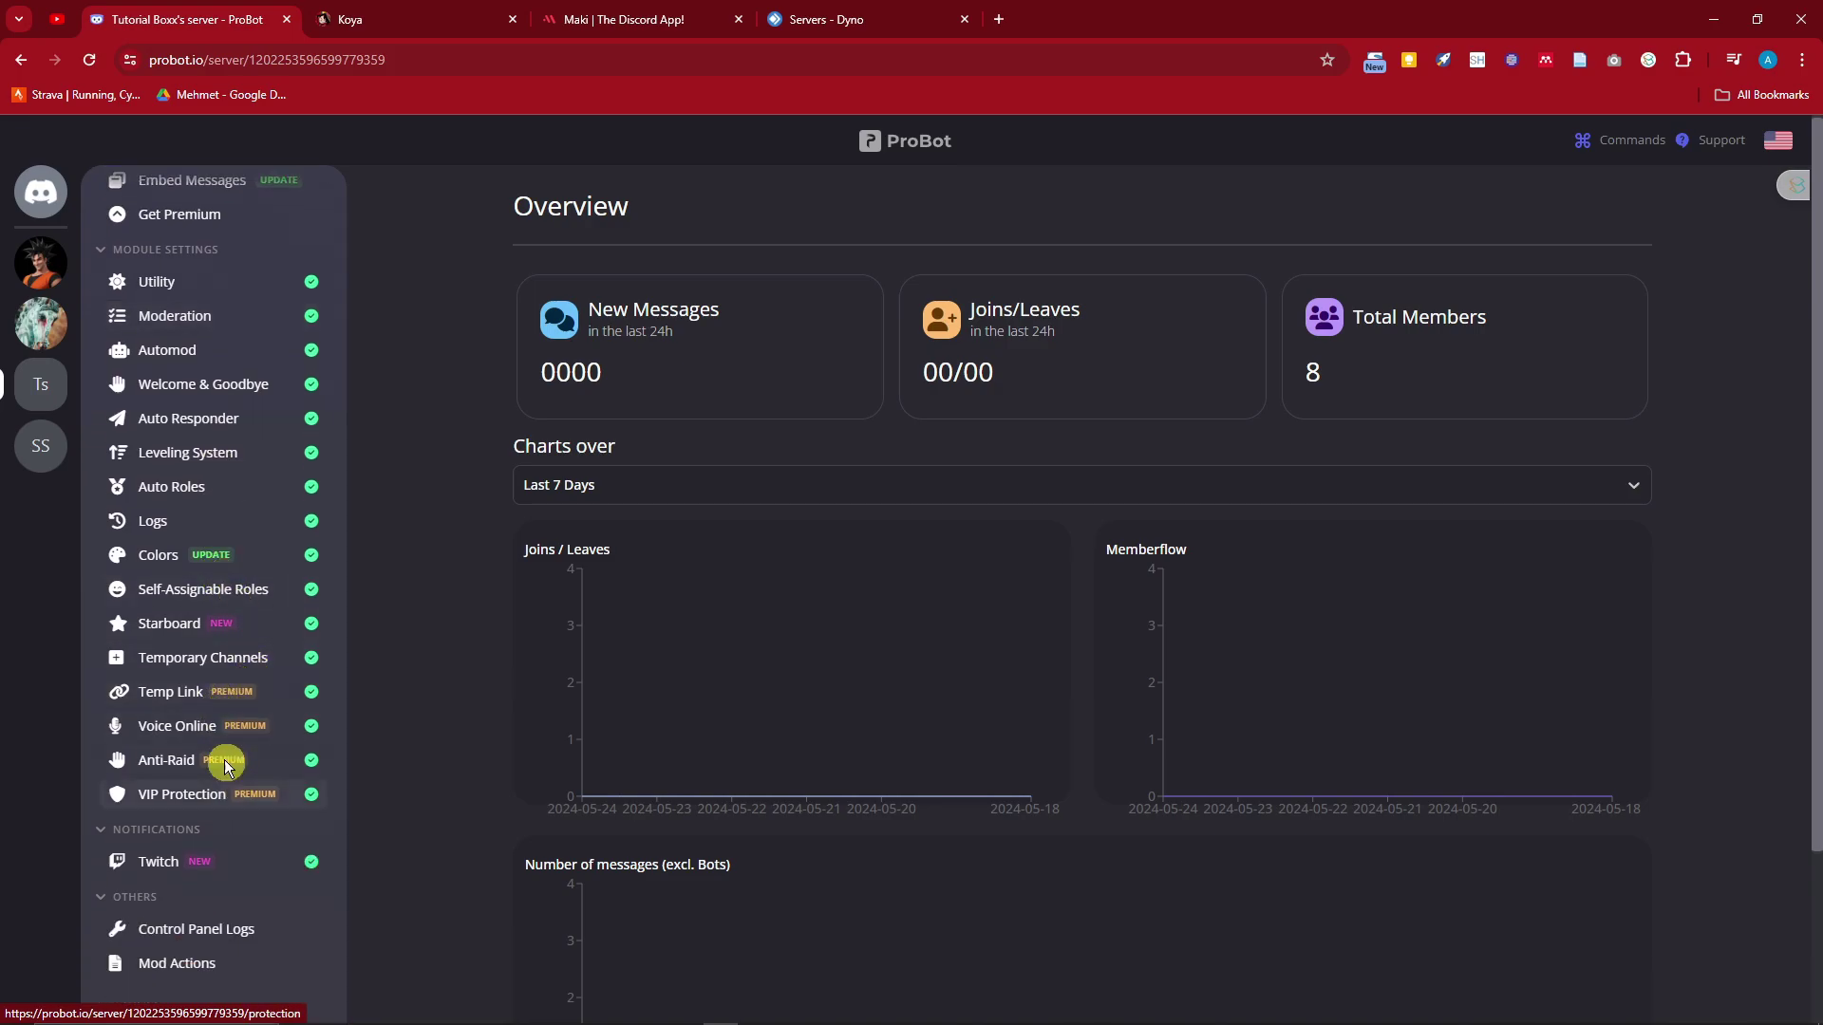
click(204, 464)
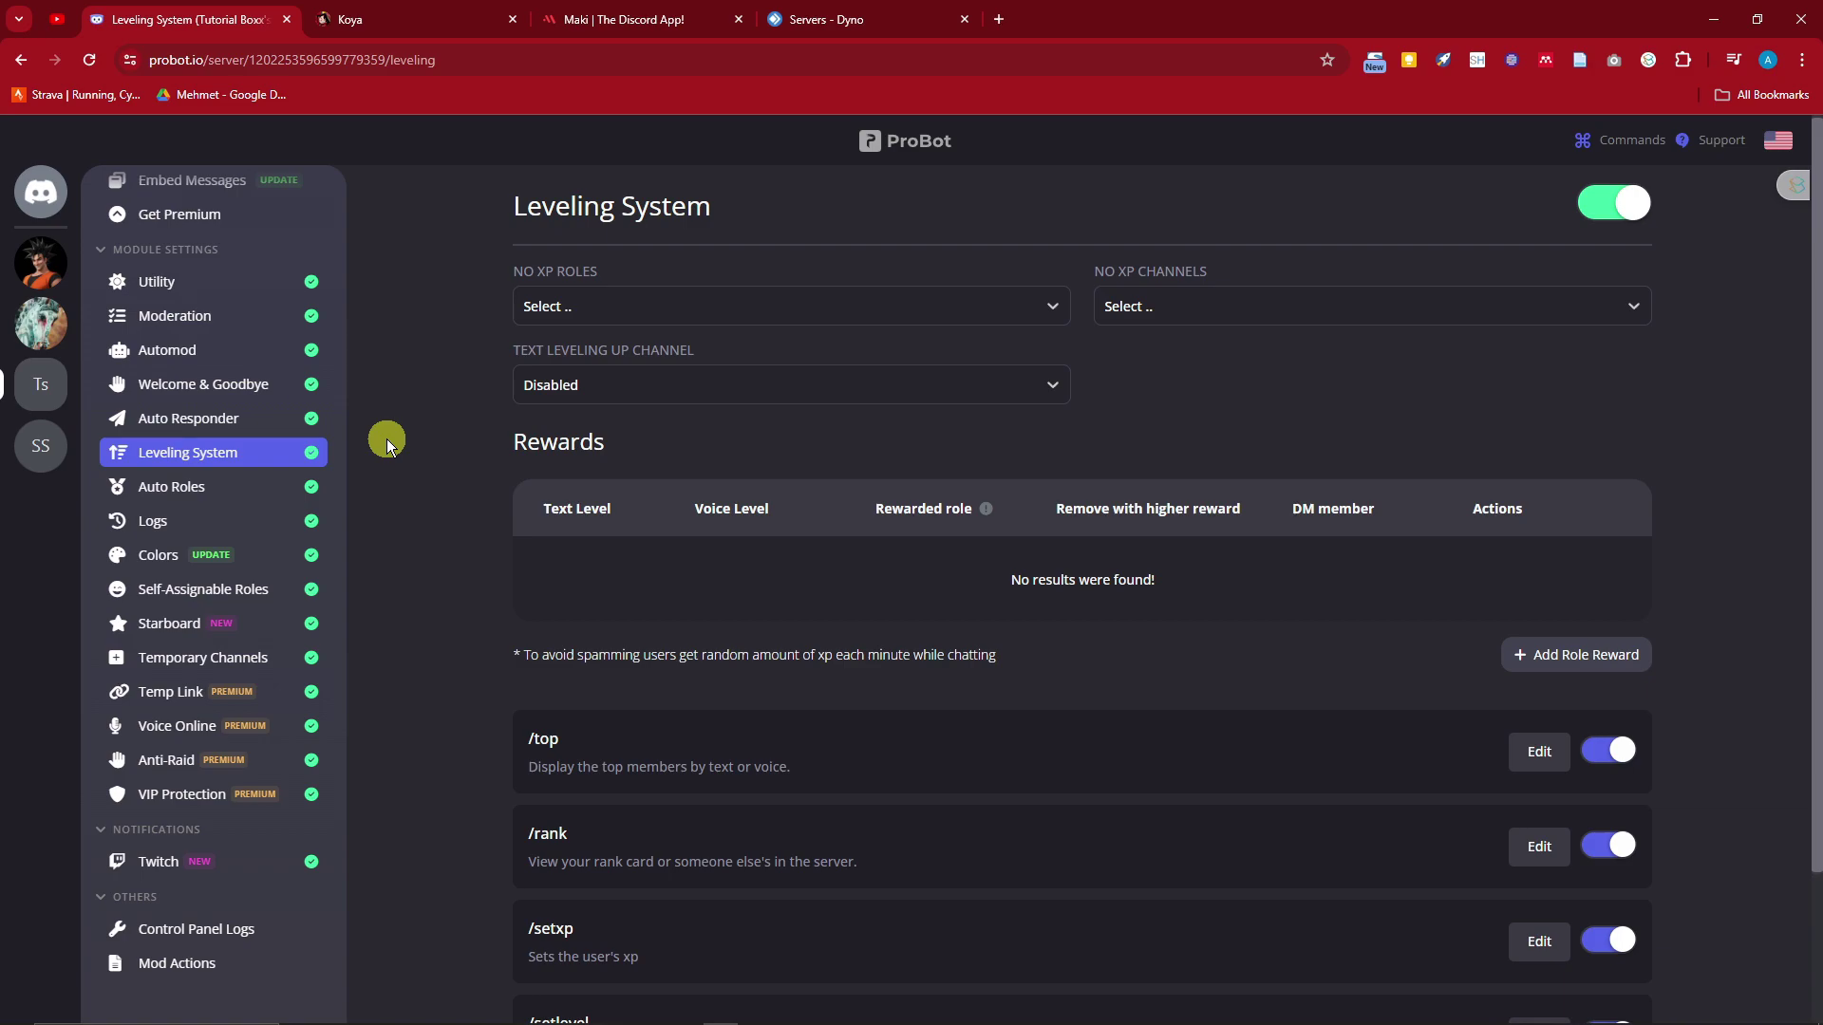
Bring Discord up in a smaller, repositioned window with the Streamer Mode notice dismissed.
click(448, 1006)
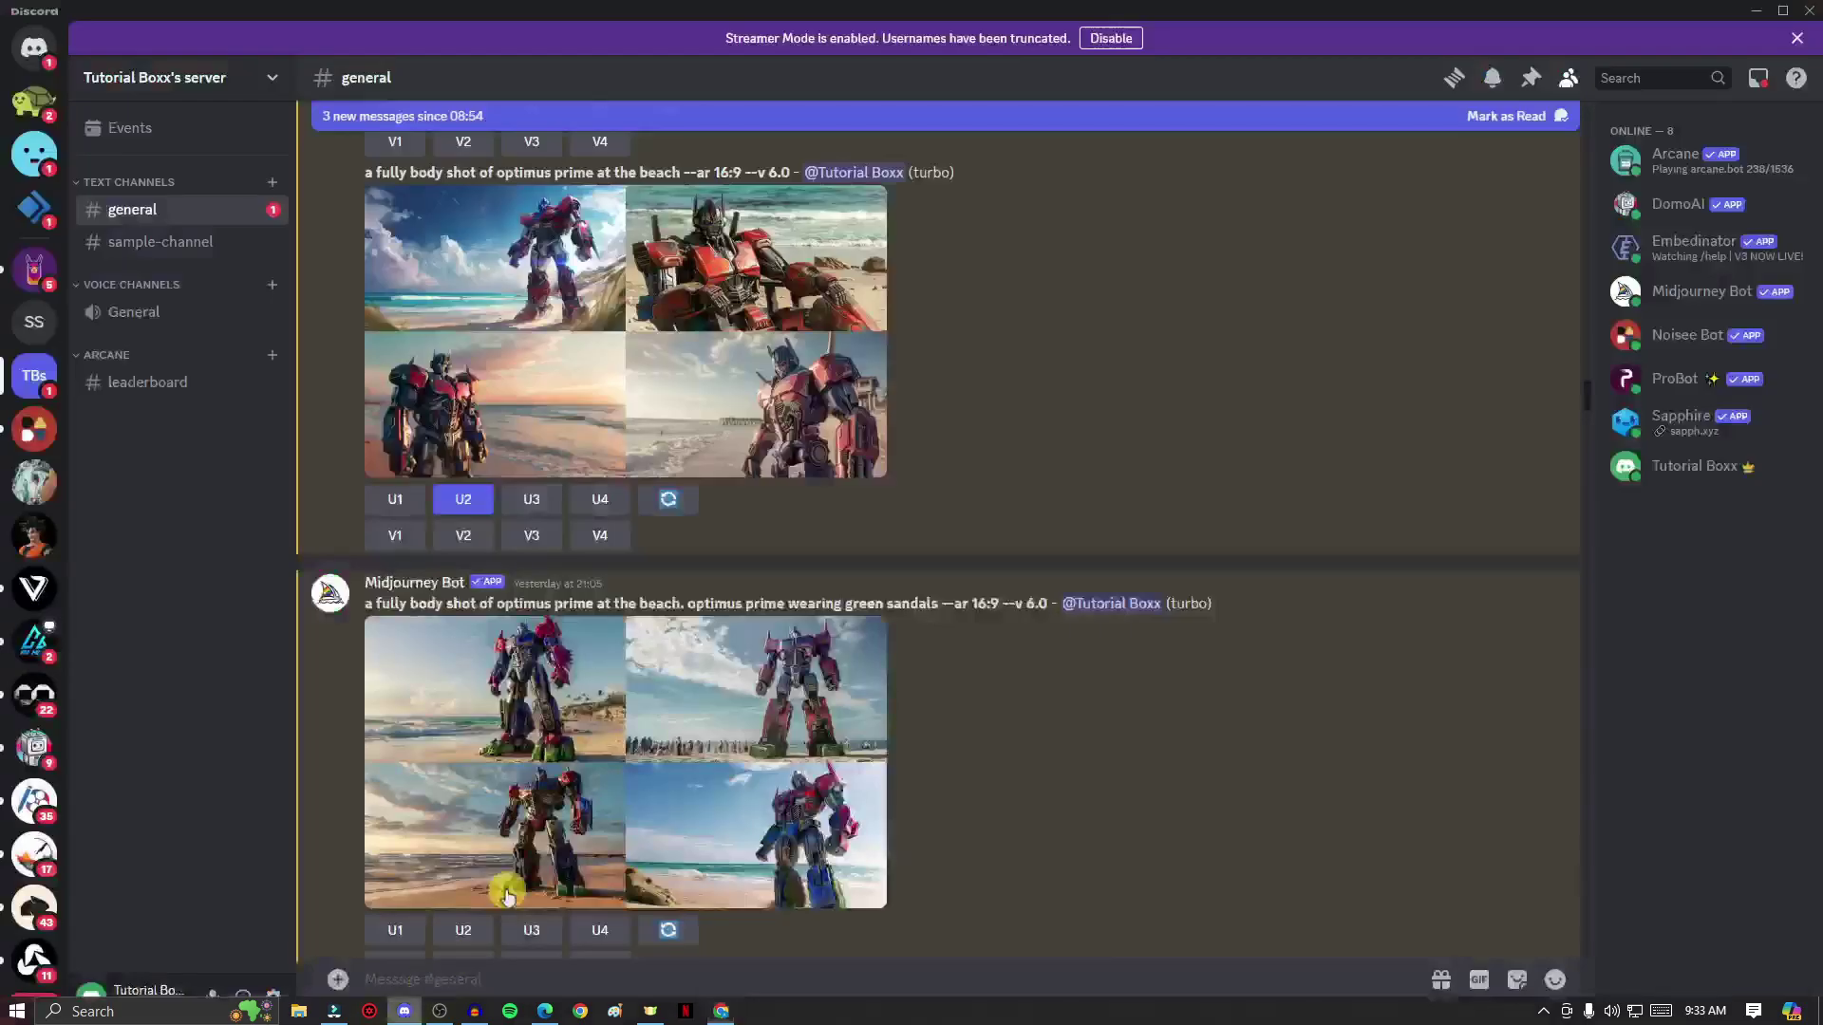
click(1781, 20)
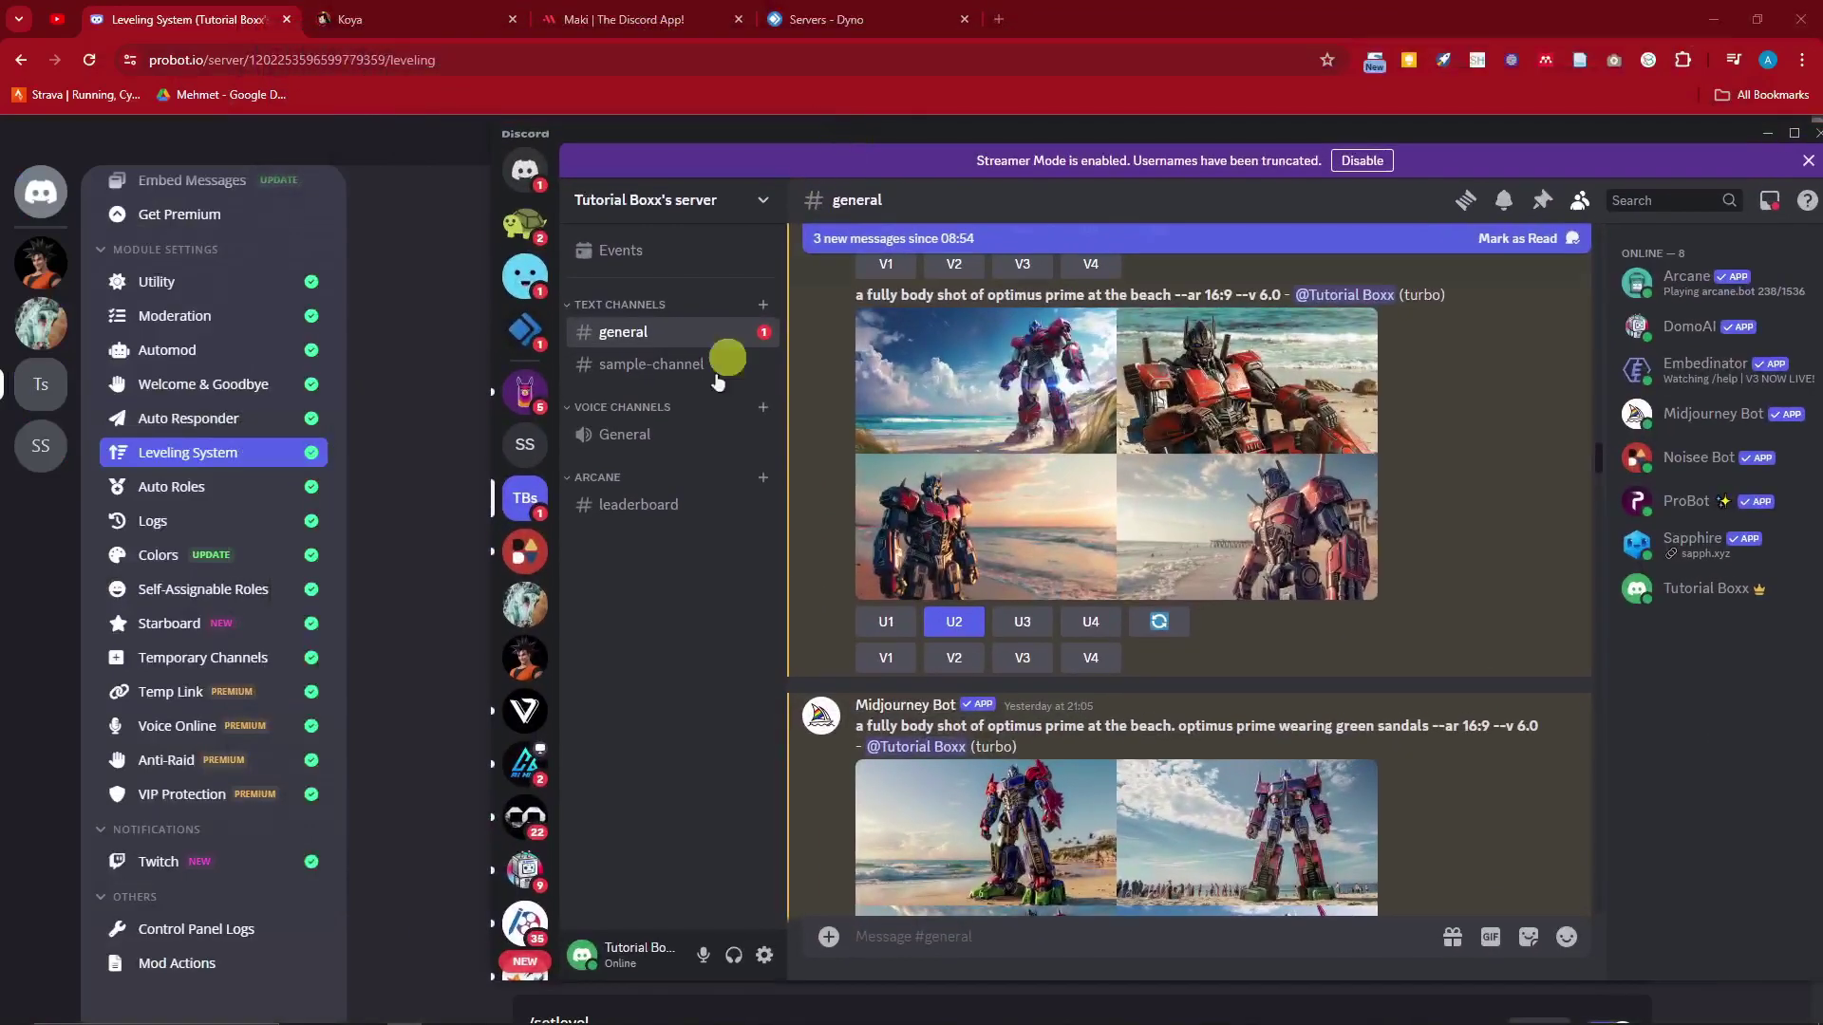
scroll(527, 617, up, 5)
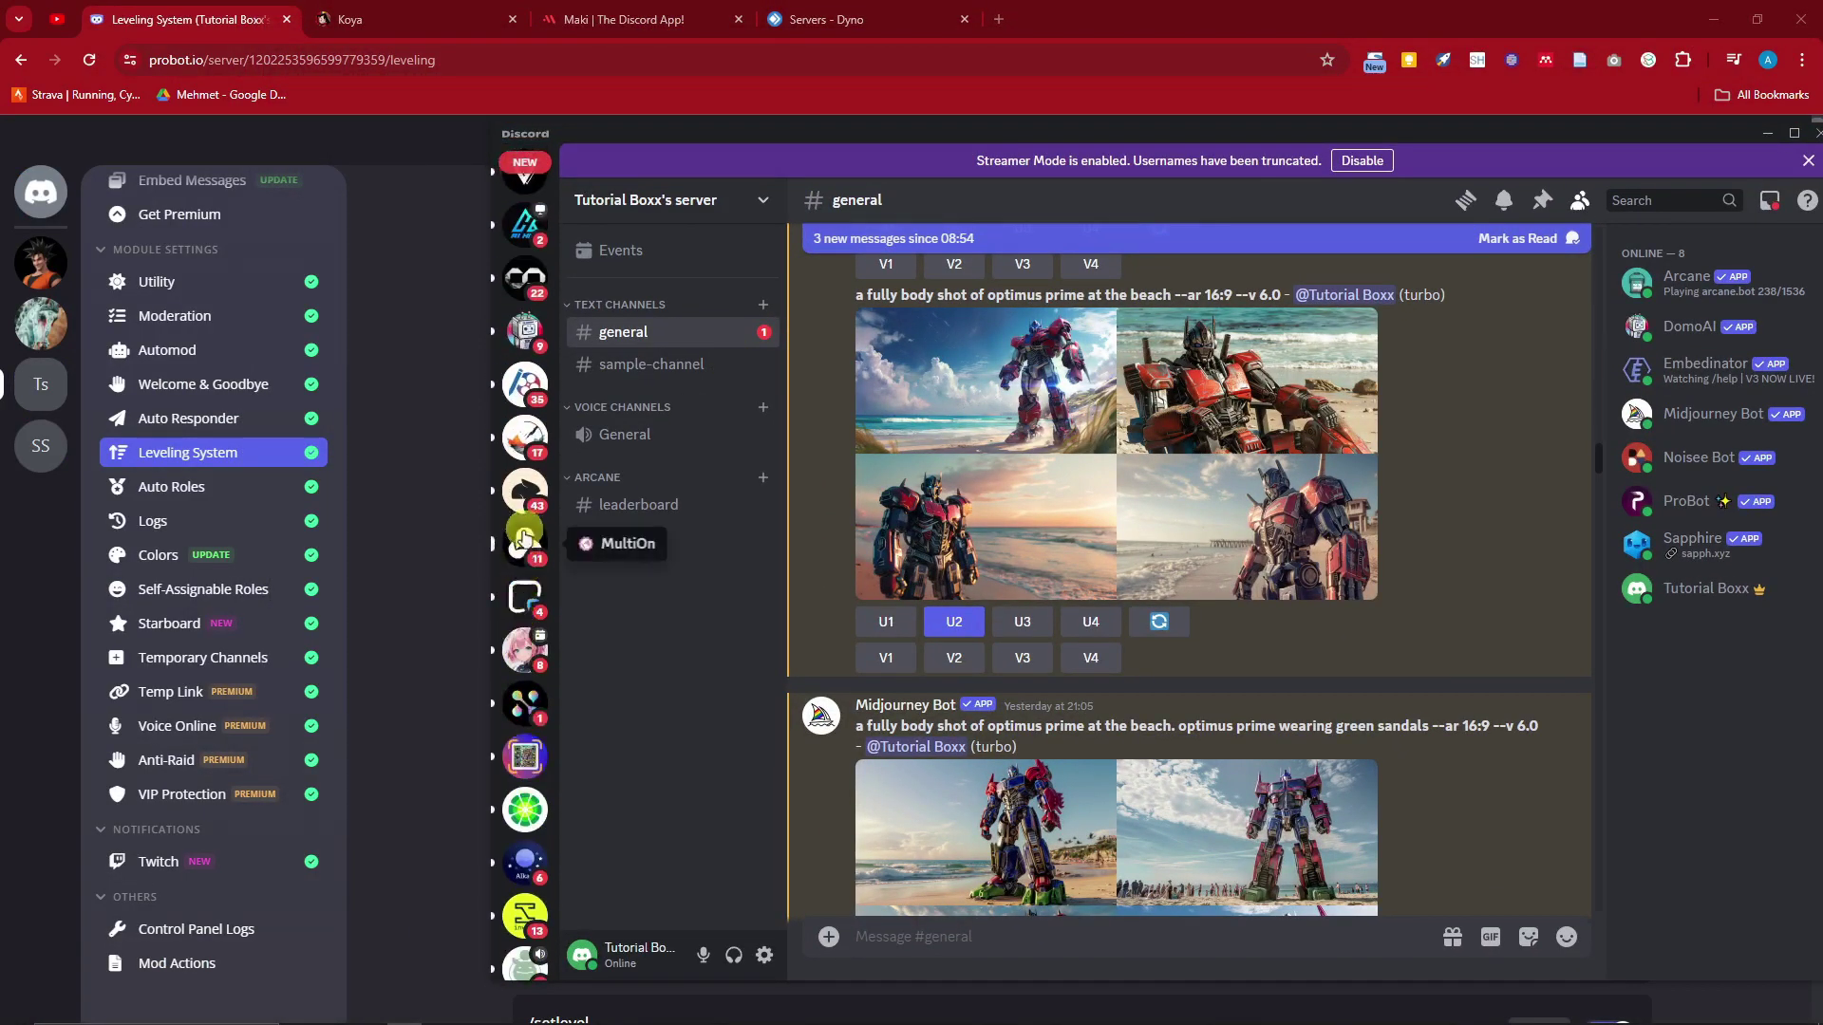
scroll(528, 604, up, 10)
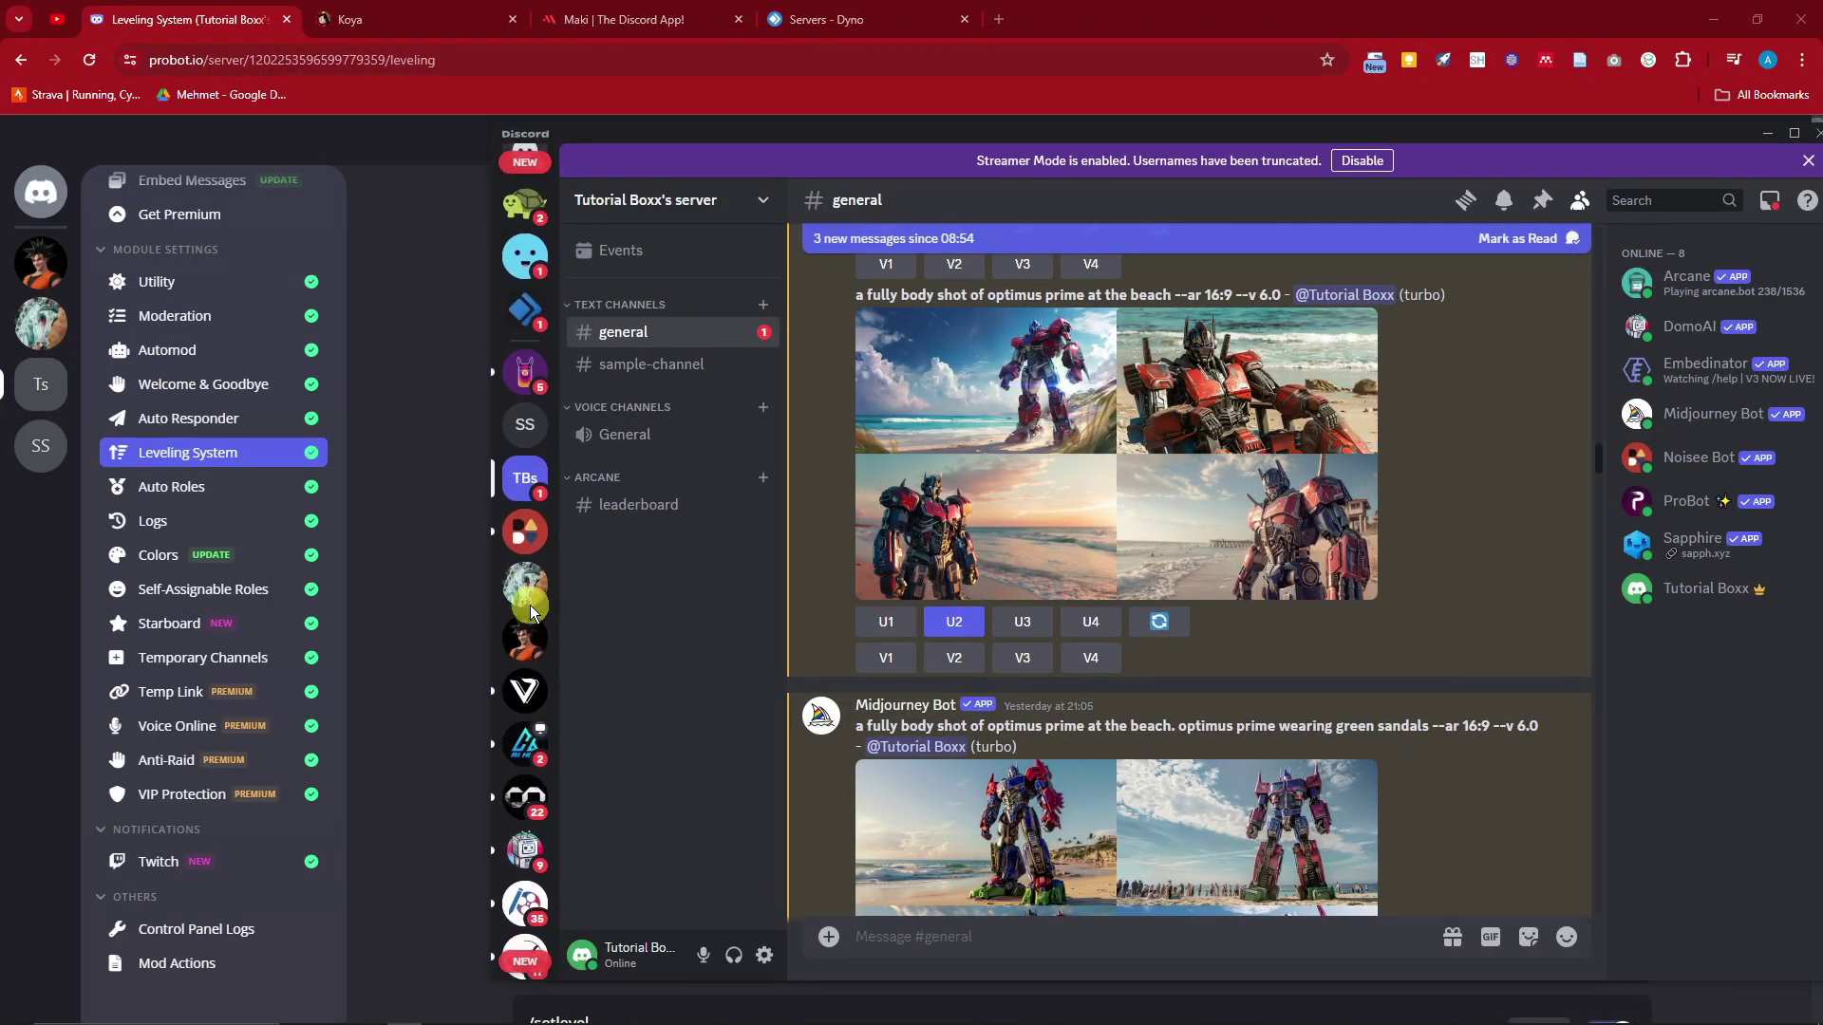
drag(1005, 125, 885, 86)
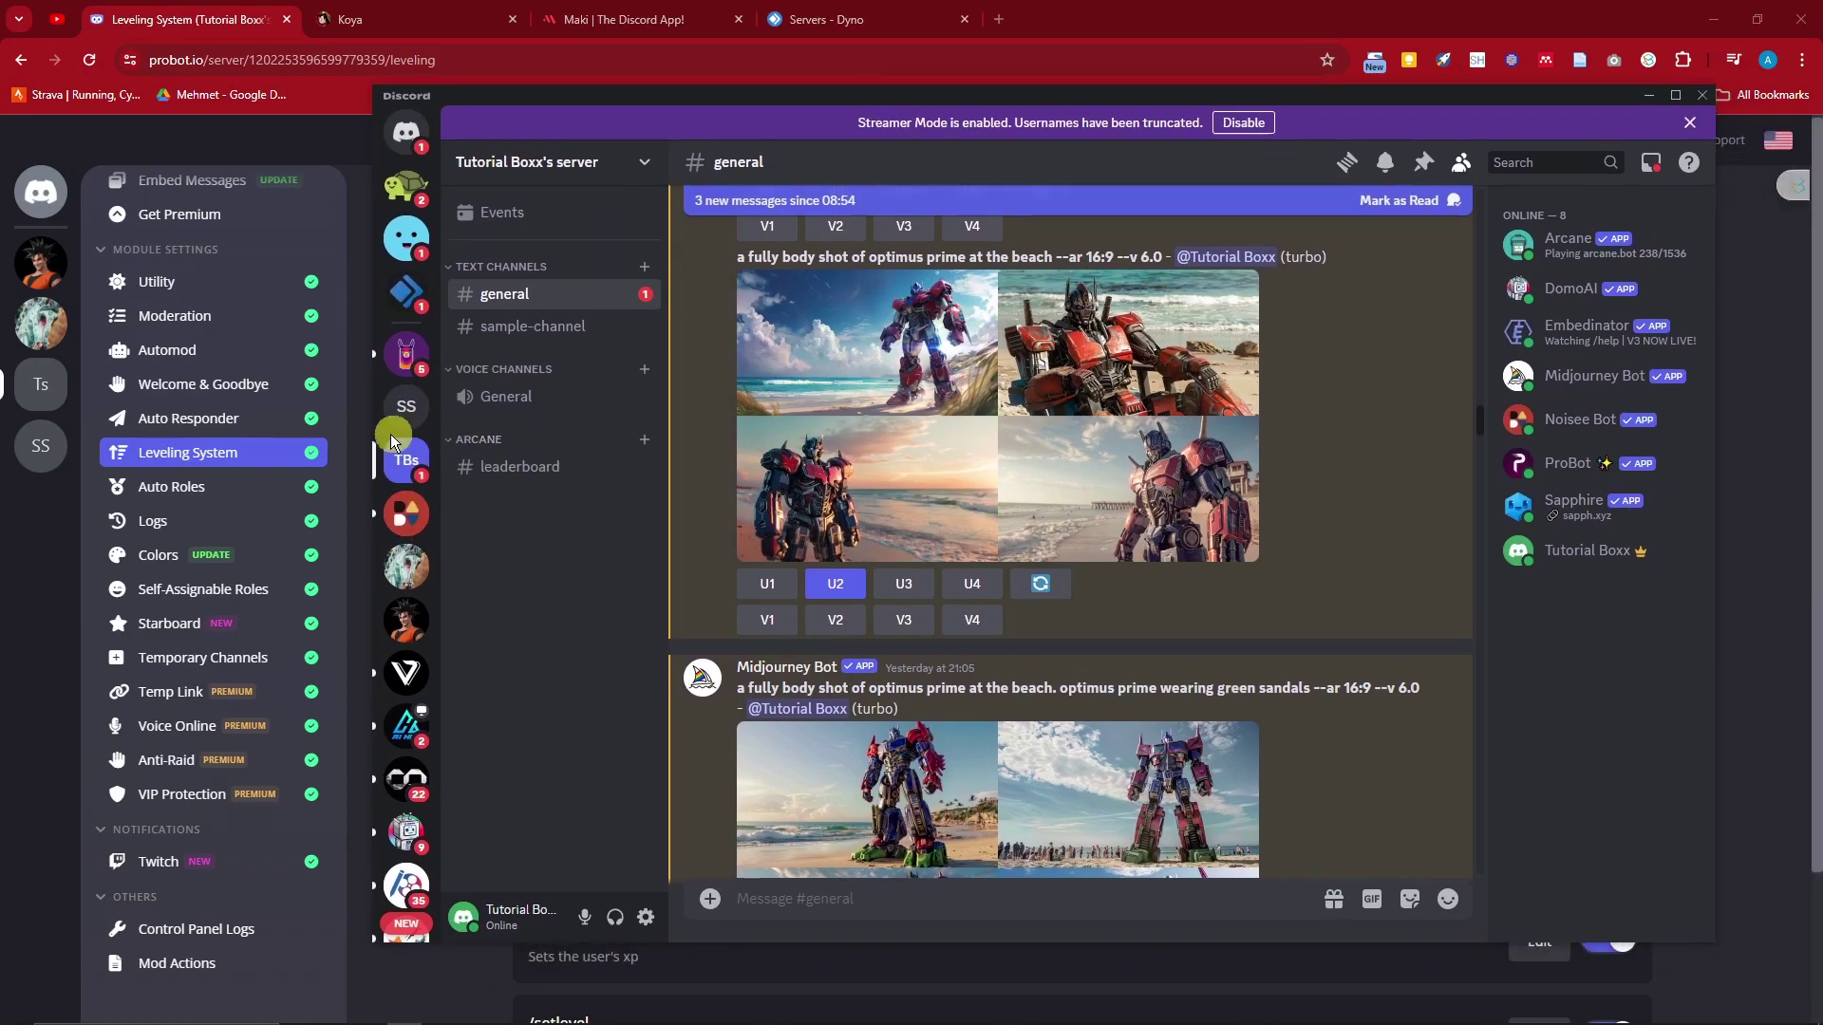
click(1690, 123)
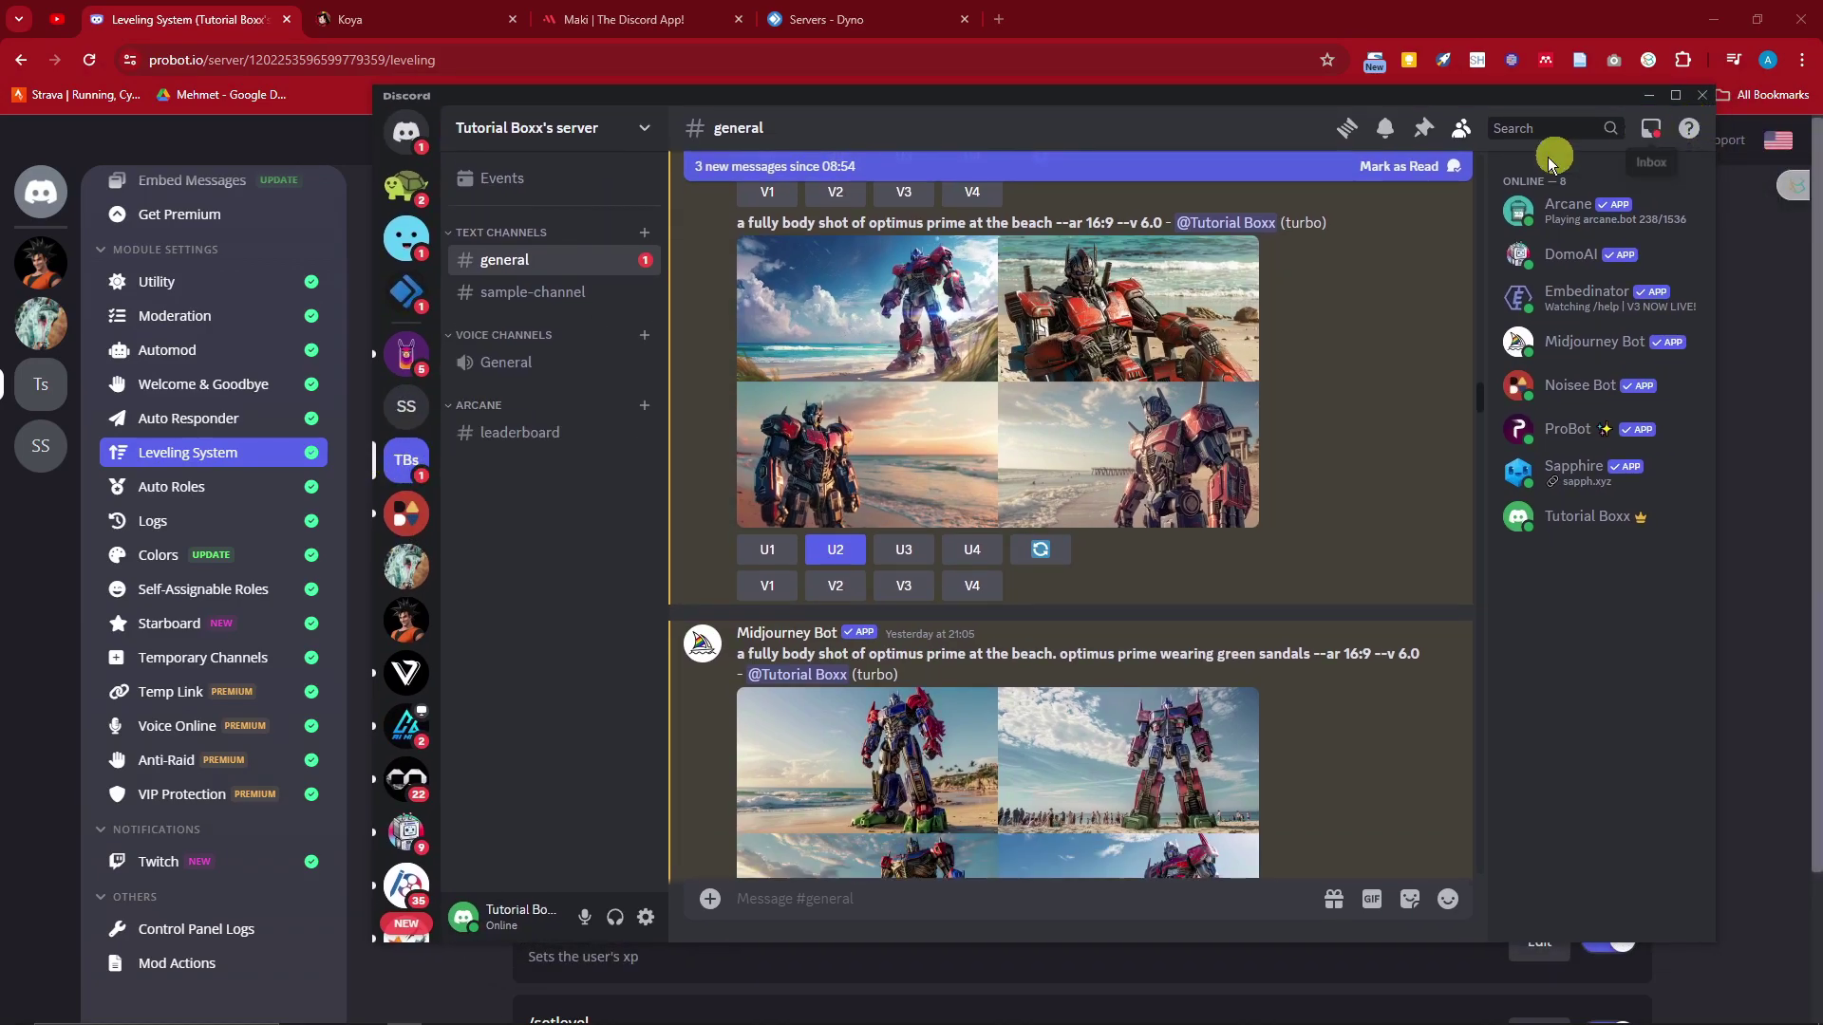
Confirm ProBot appears in the member list and look over the server settings.
scroll(952, 658, down, 10)
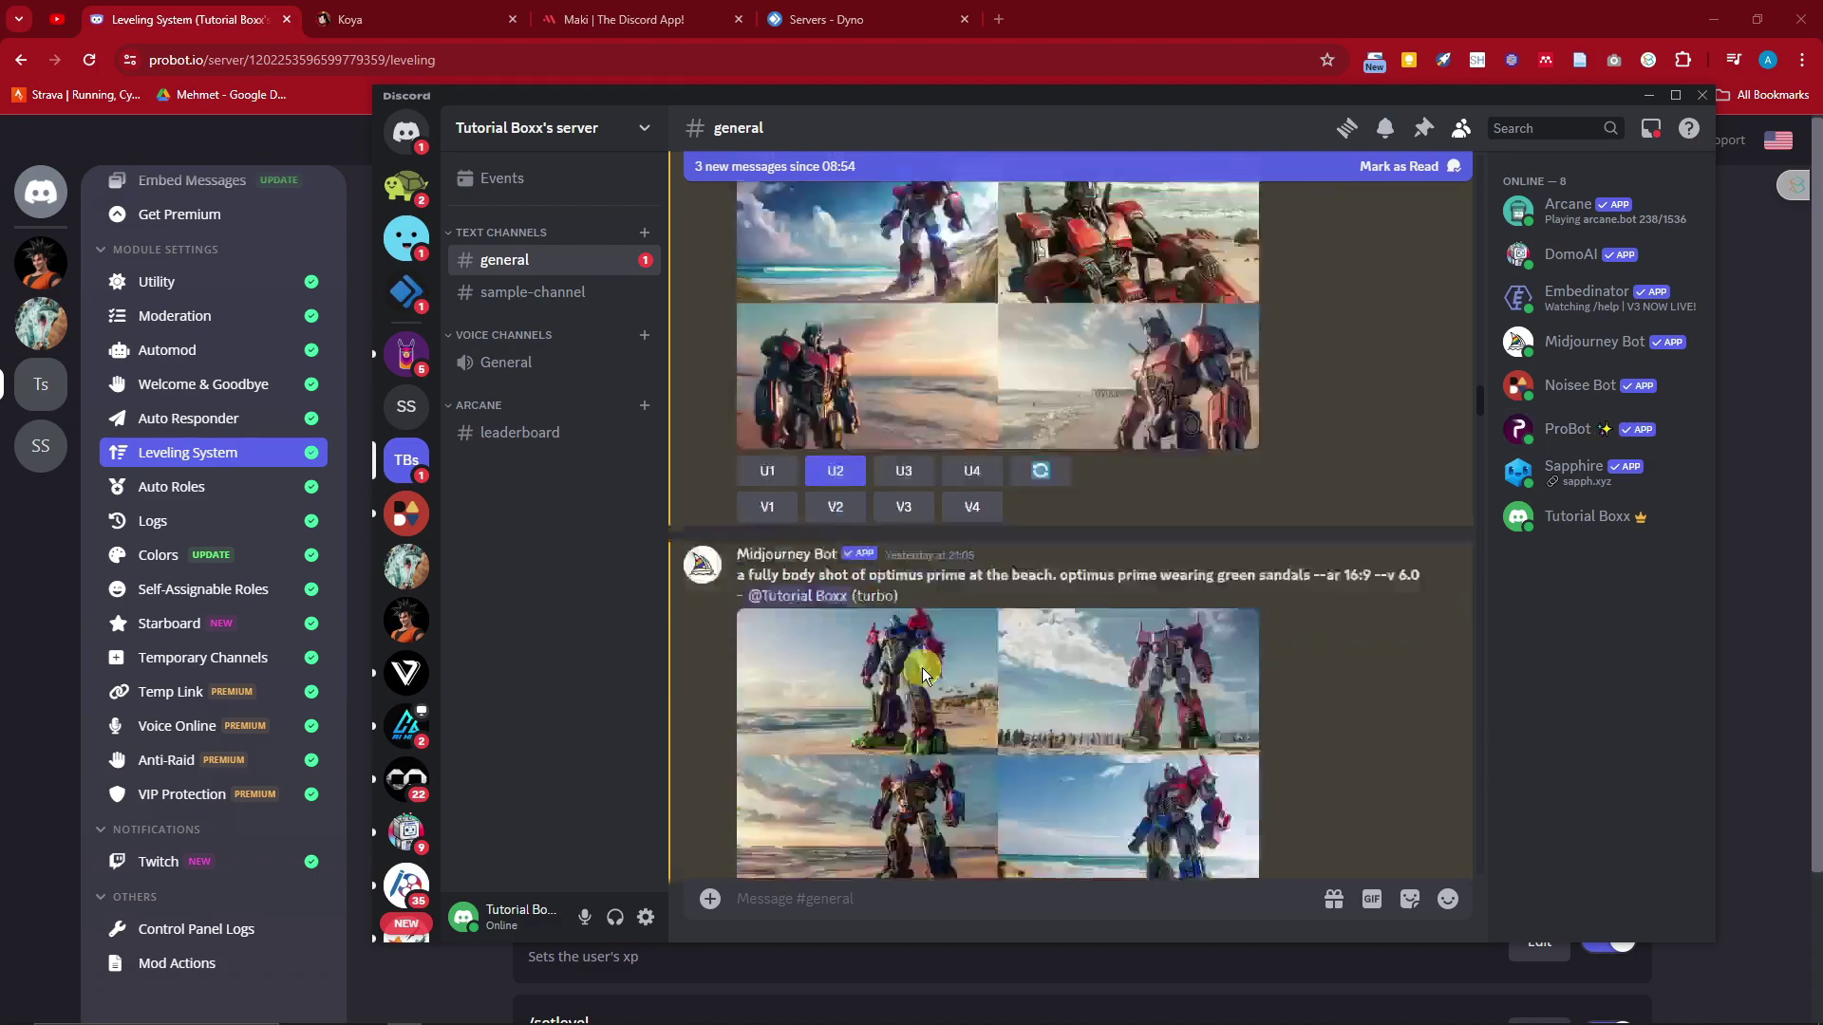
click(1562, 429)
click(1557, 664)
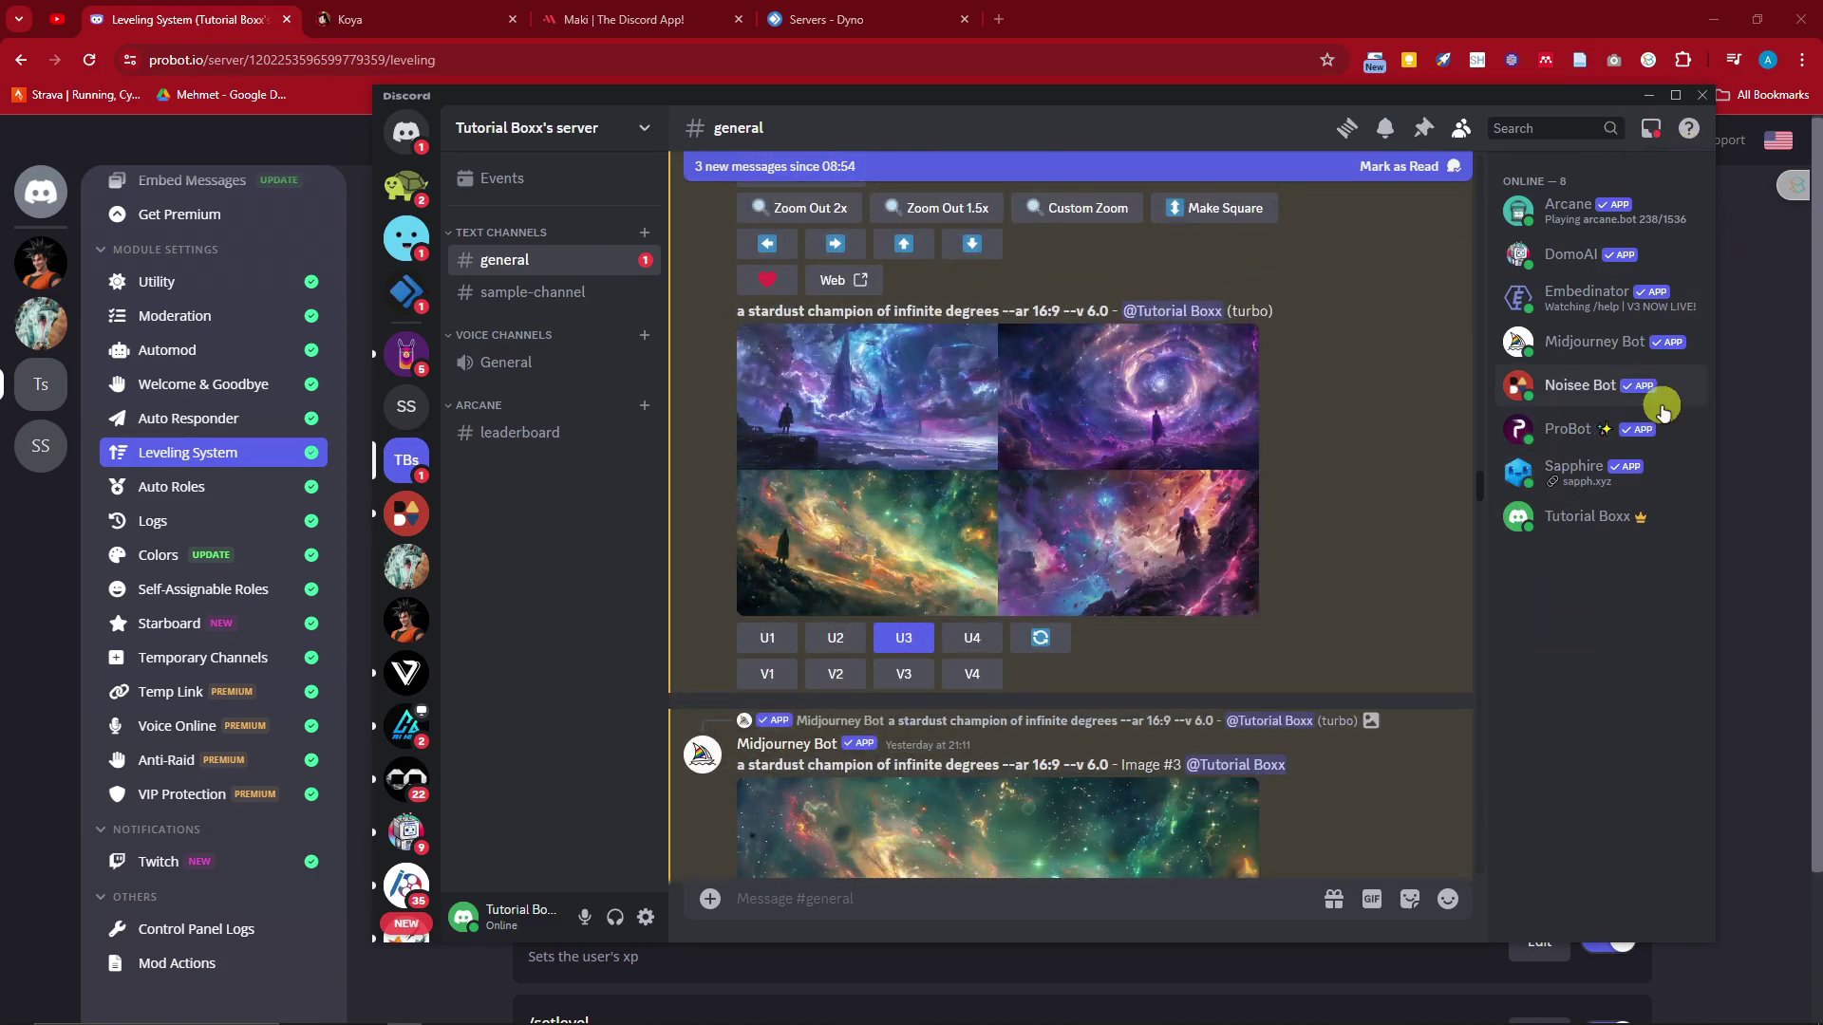
click(521, 129)
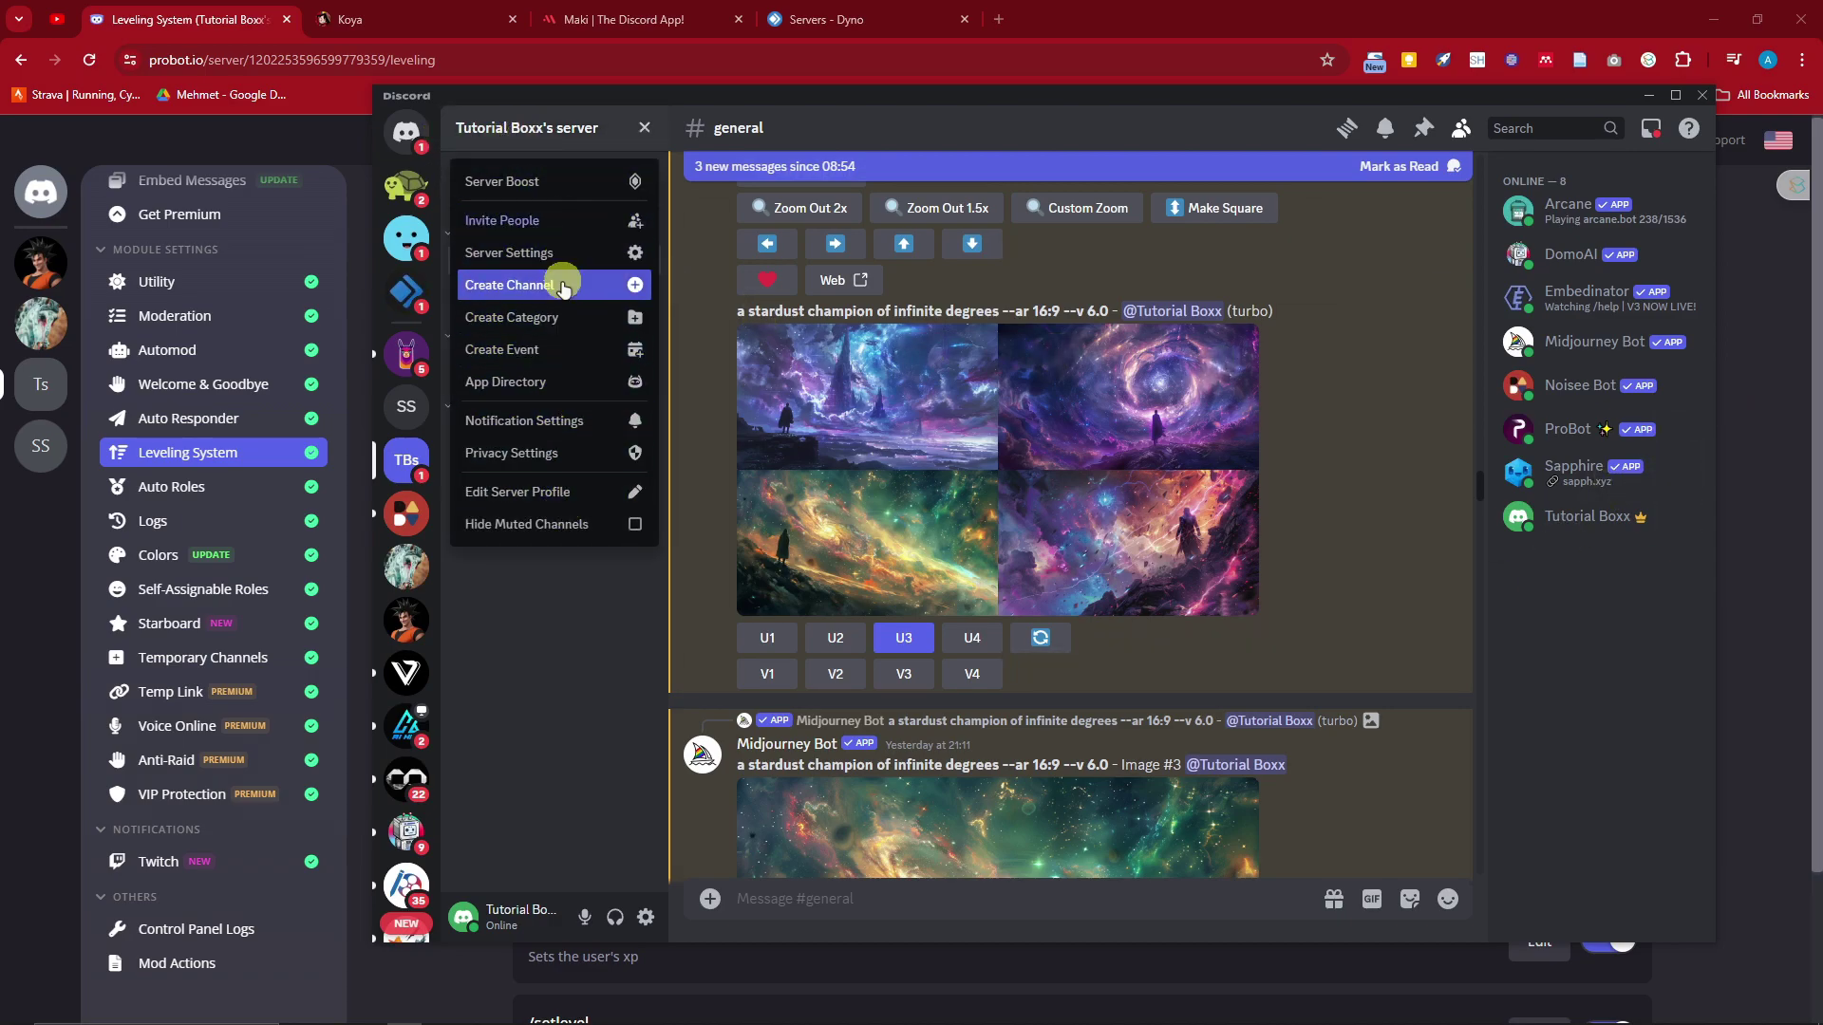
click(541, 252)
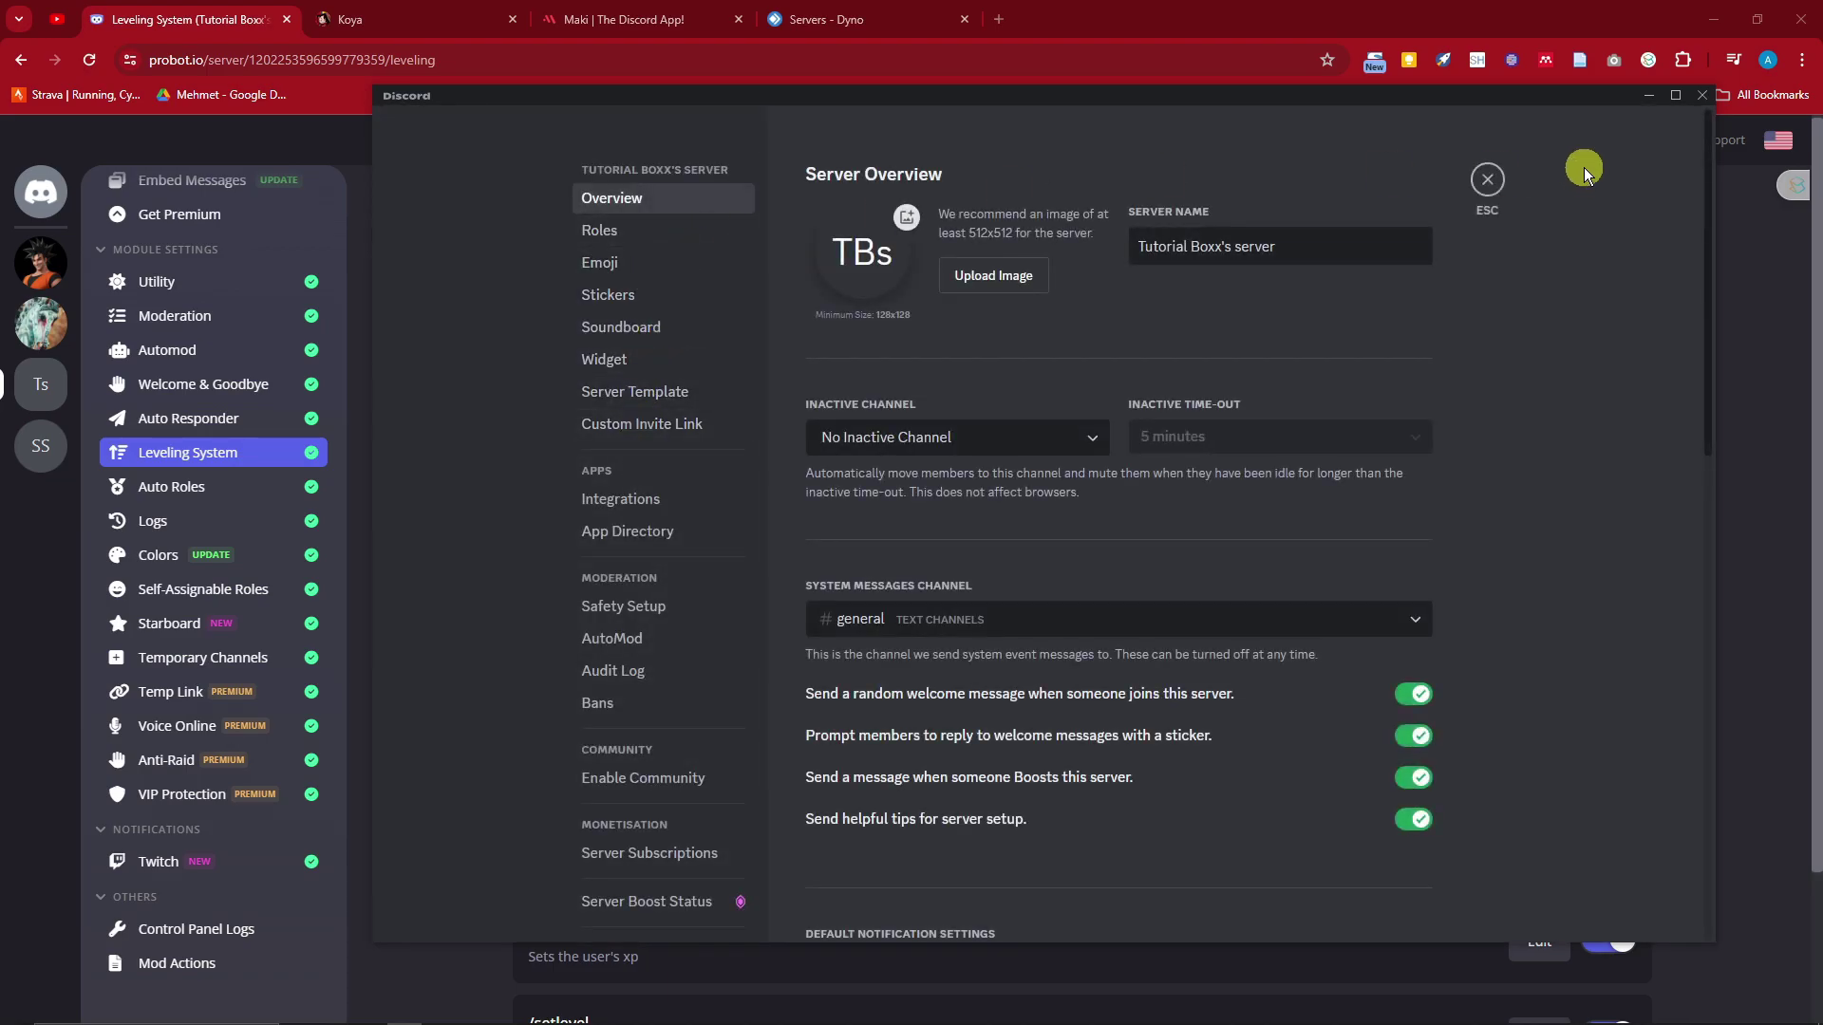
click(1647, 98)
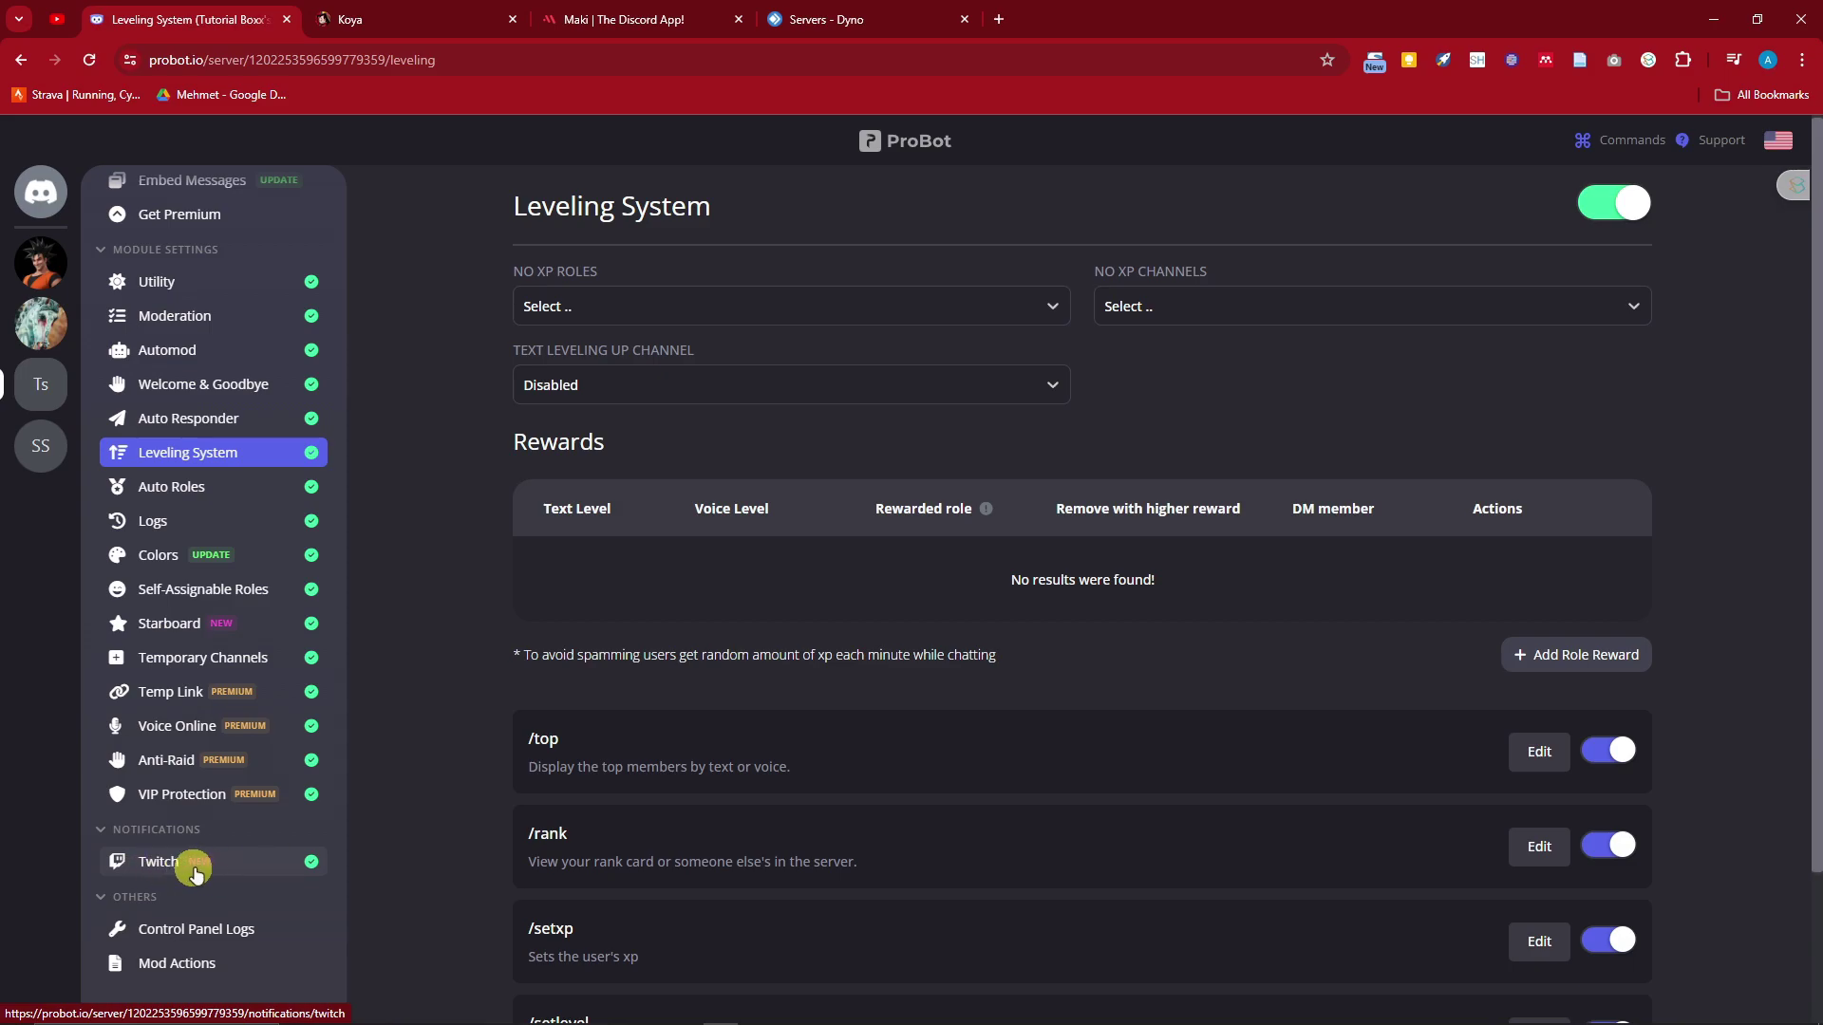
Open ProBot's Self-Assignable Roles module and dismiss its BETA warning banner.
scroll(491, 549, down, 2)
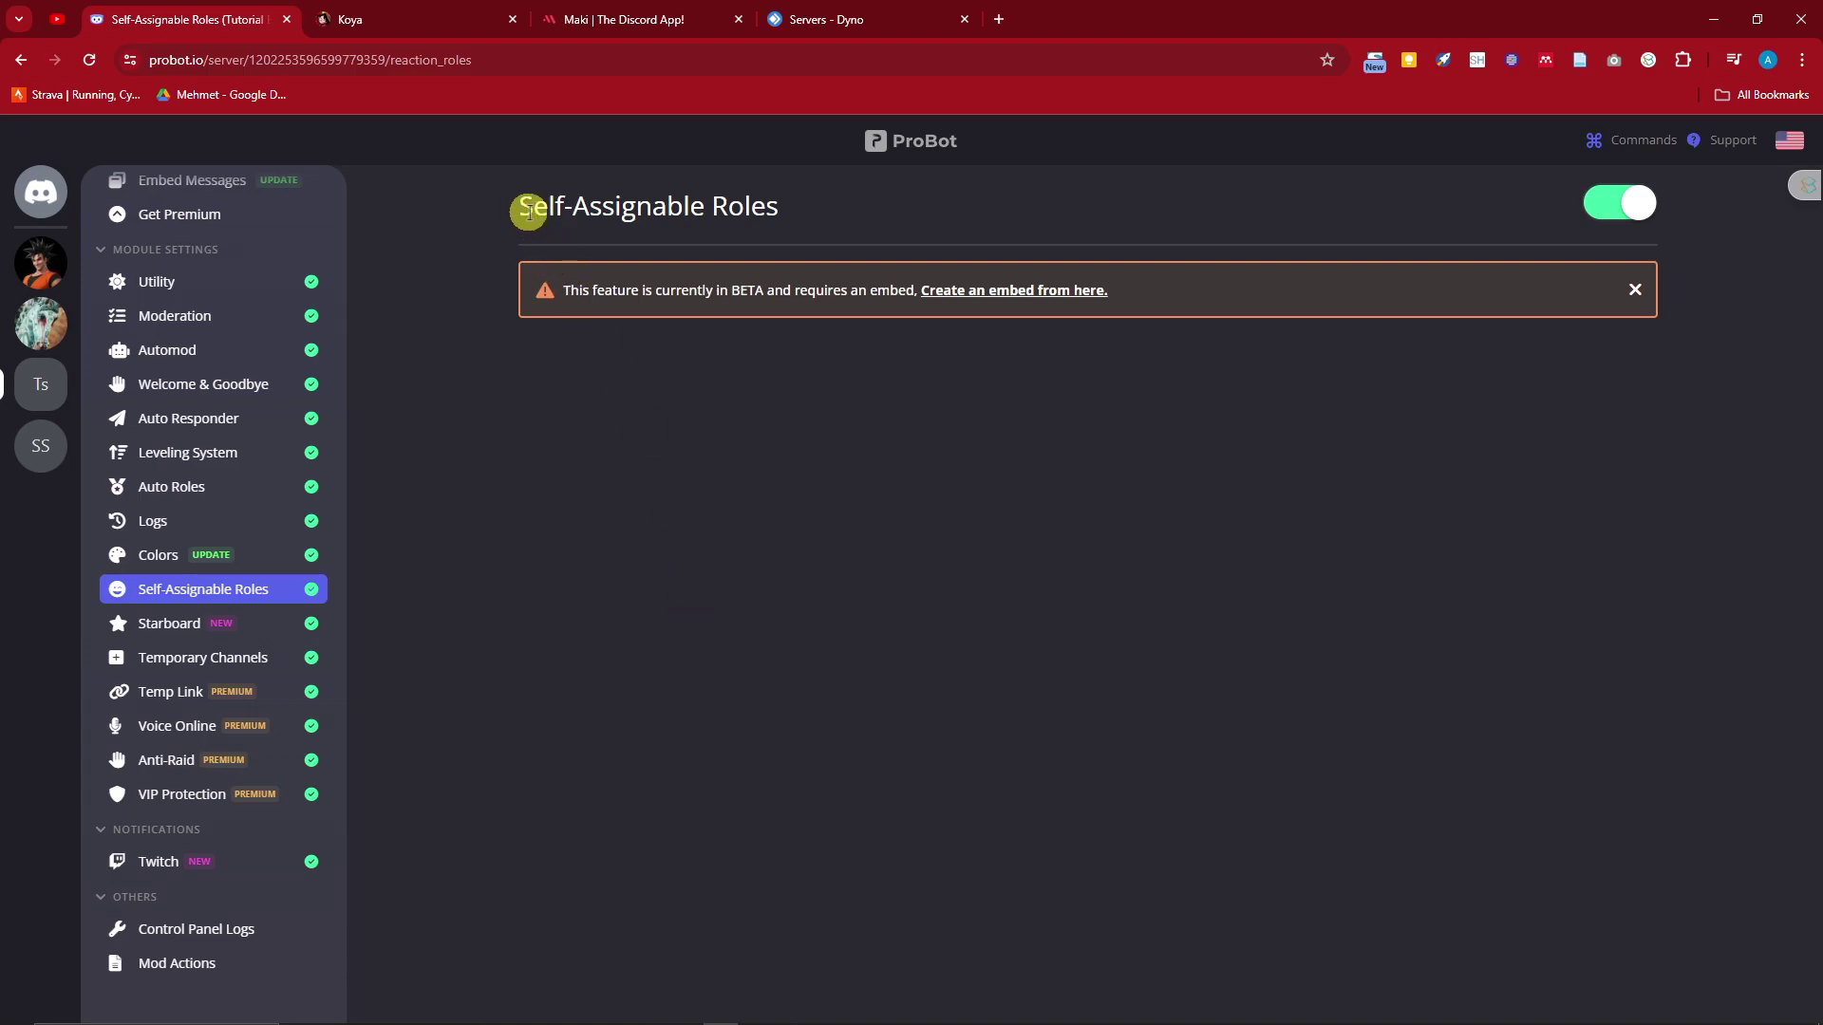
drag(521, 208, 788, 206)
click(805, 206)
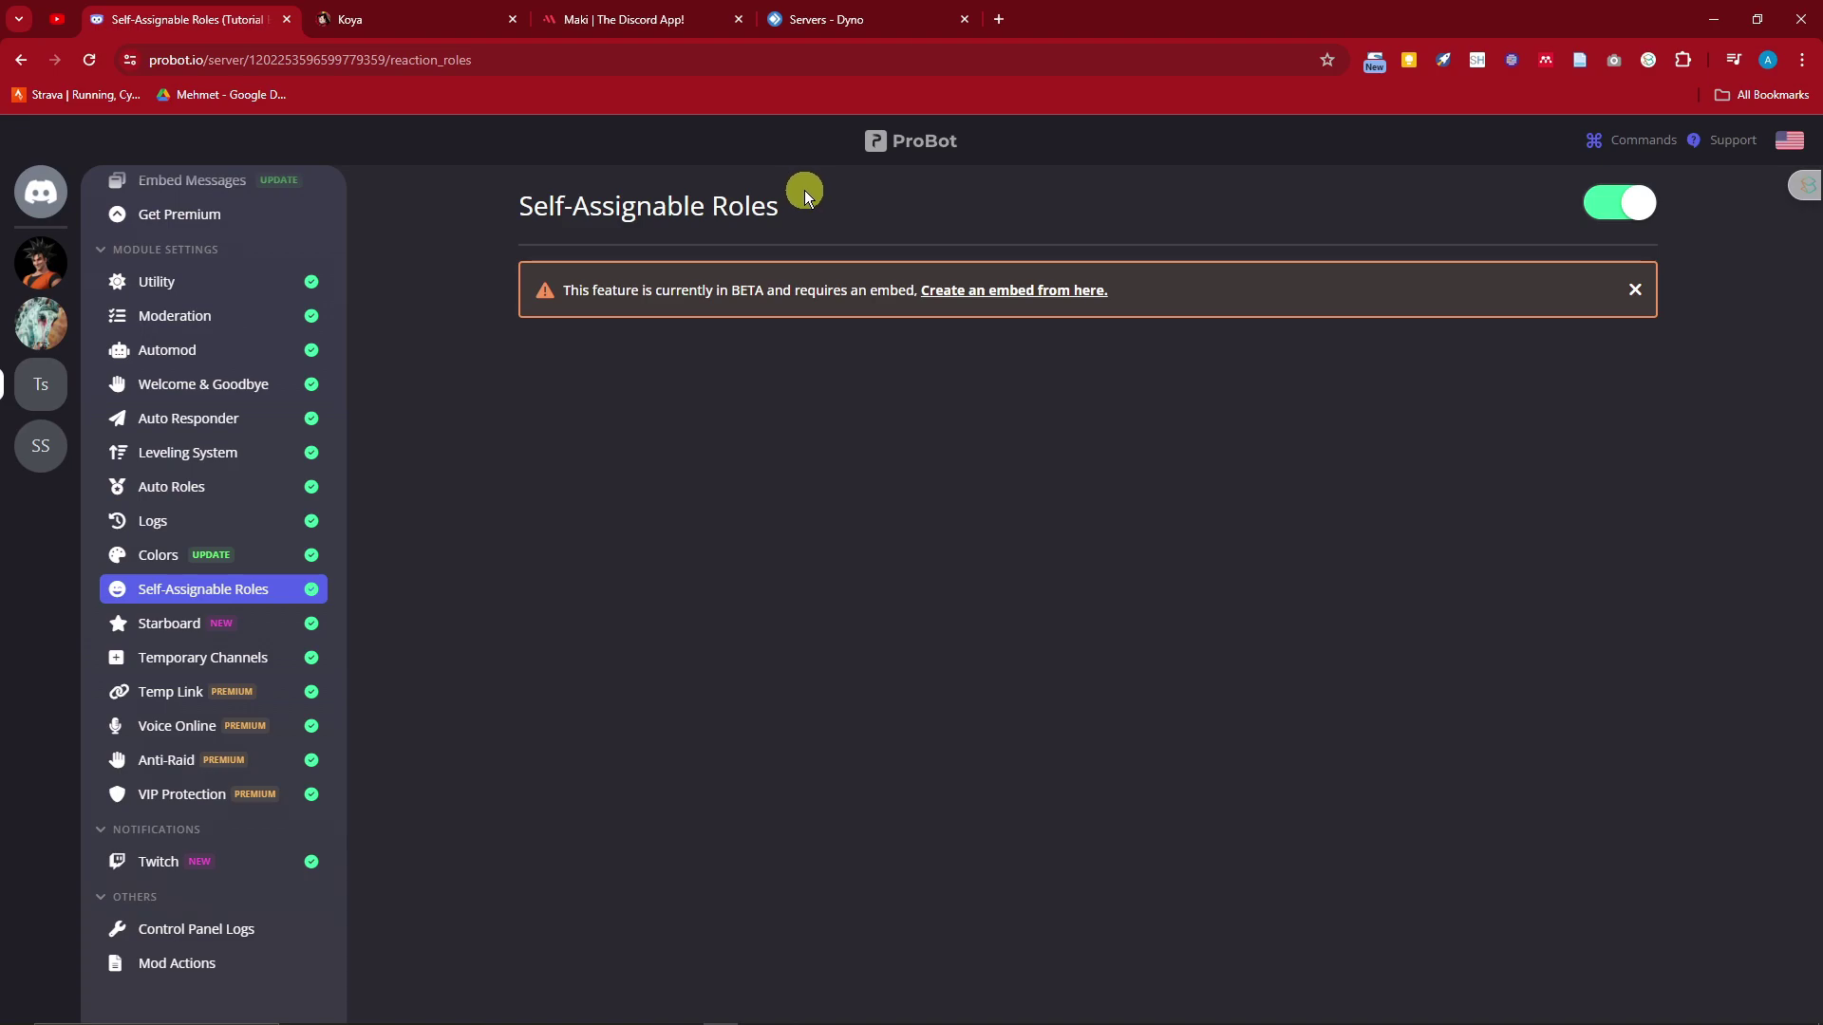
click(1634, 293)
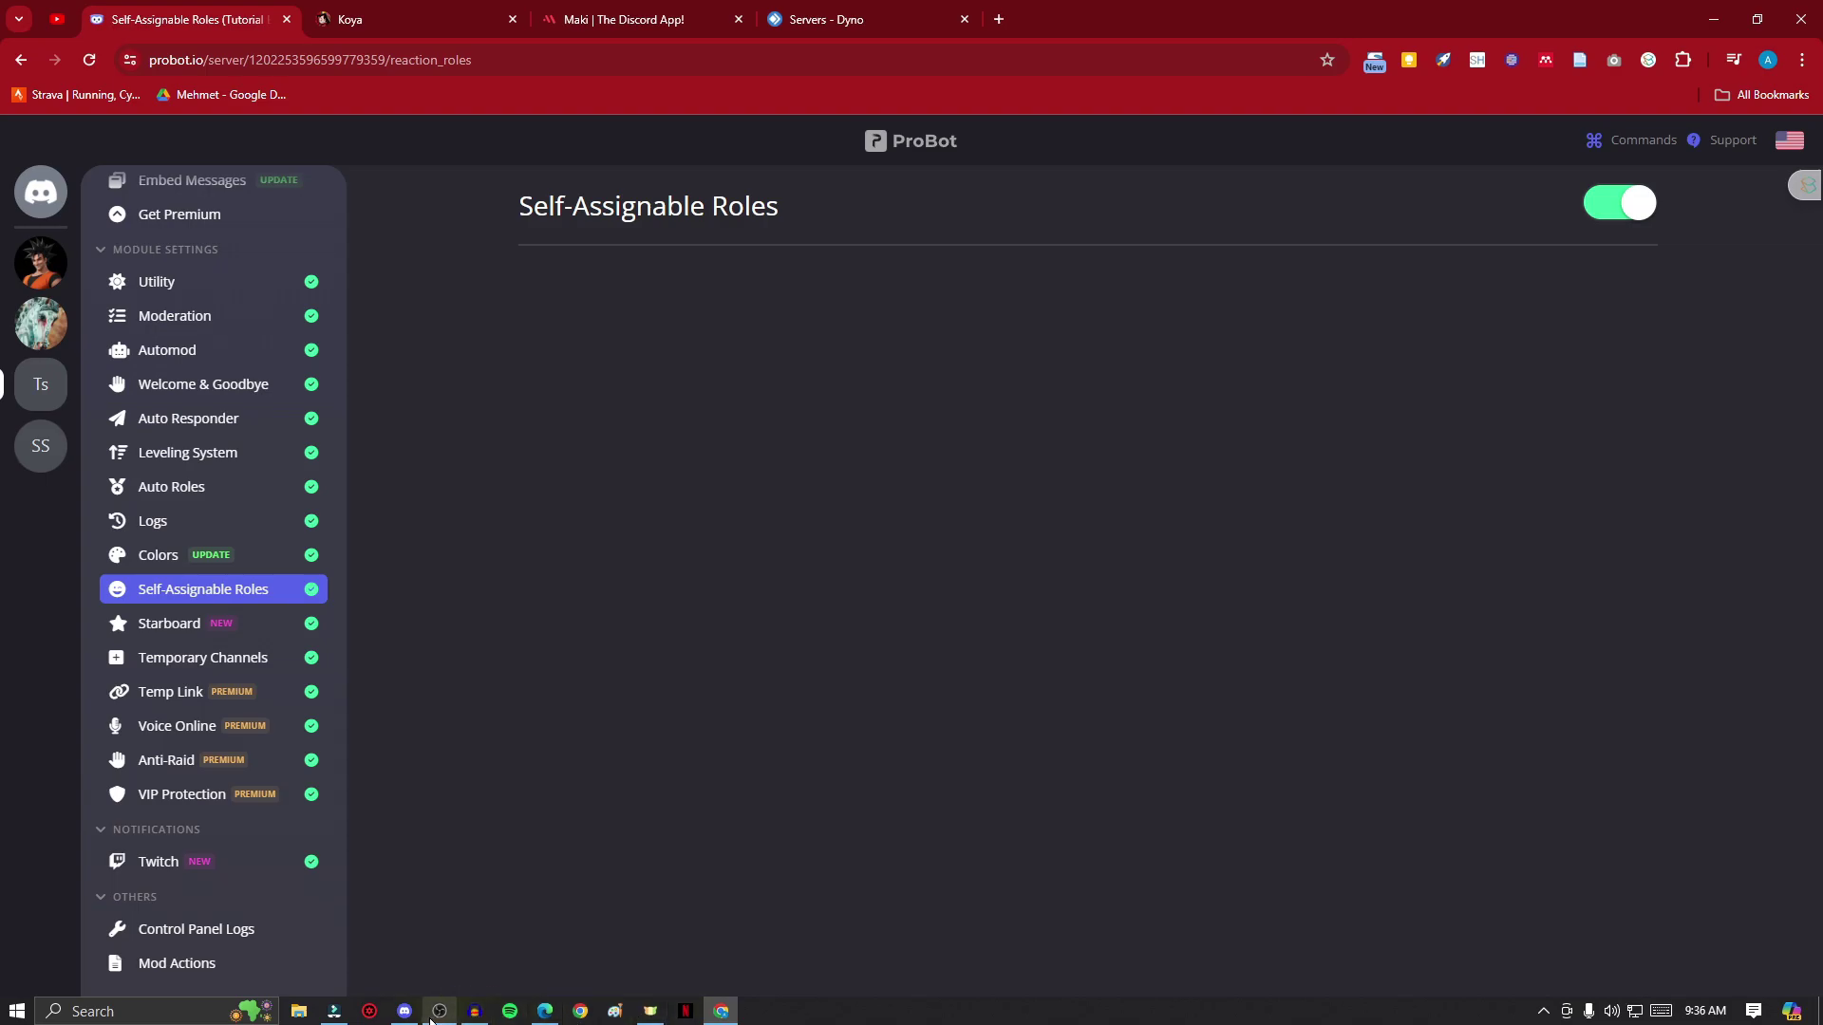
click(405, 1011)
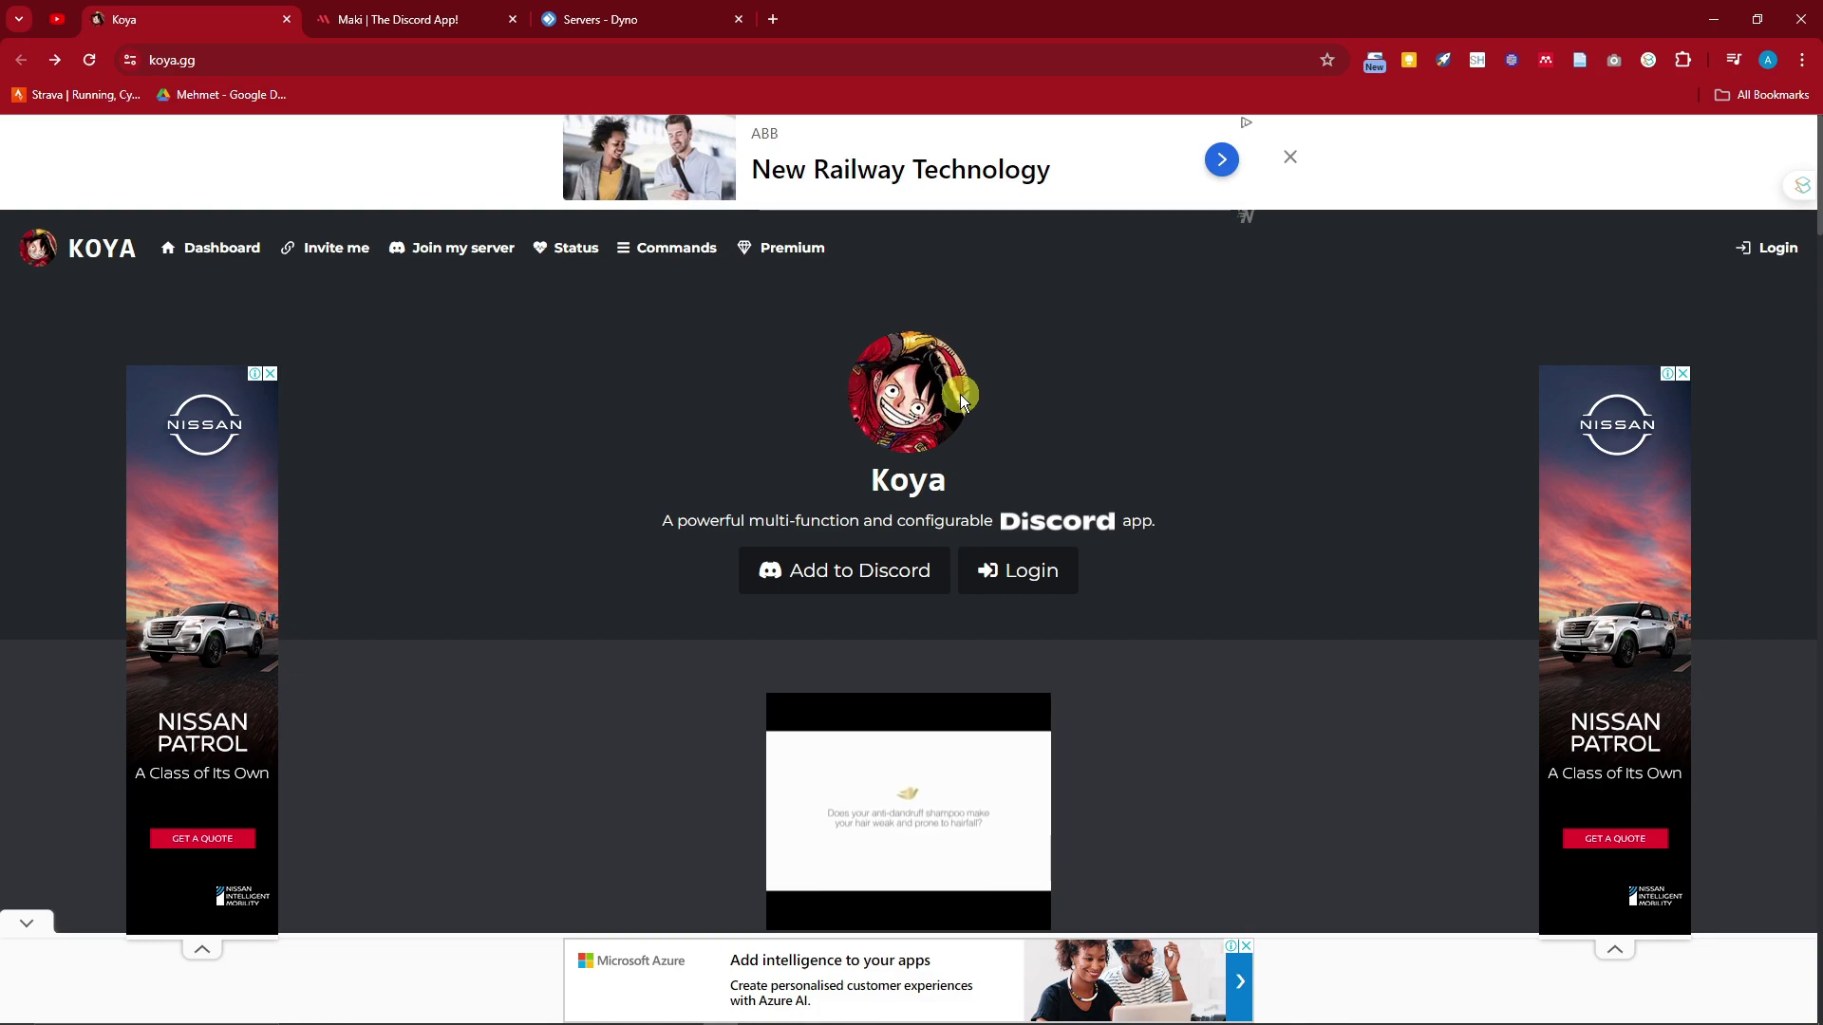
scroll(960, 395, down, 5)
scroll(708, 462, down, 3)
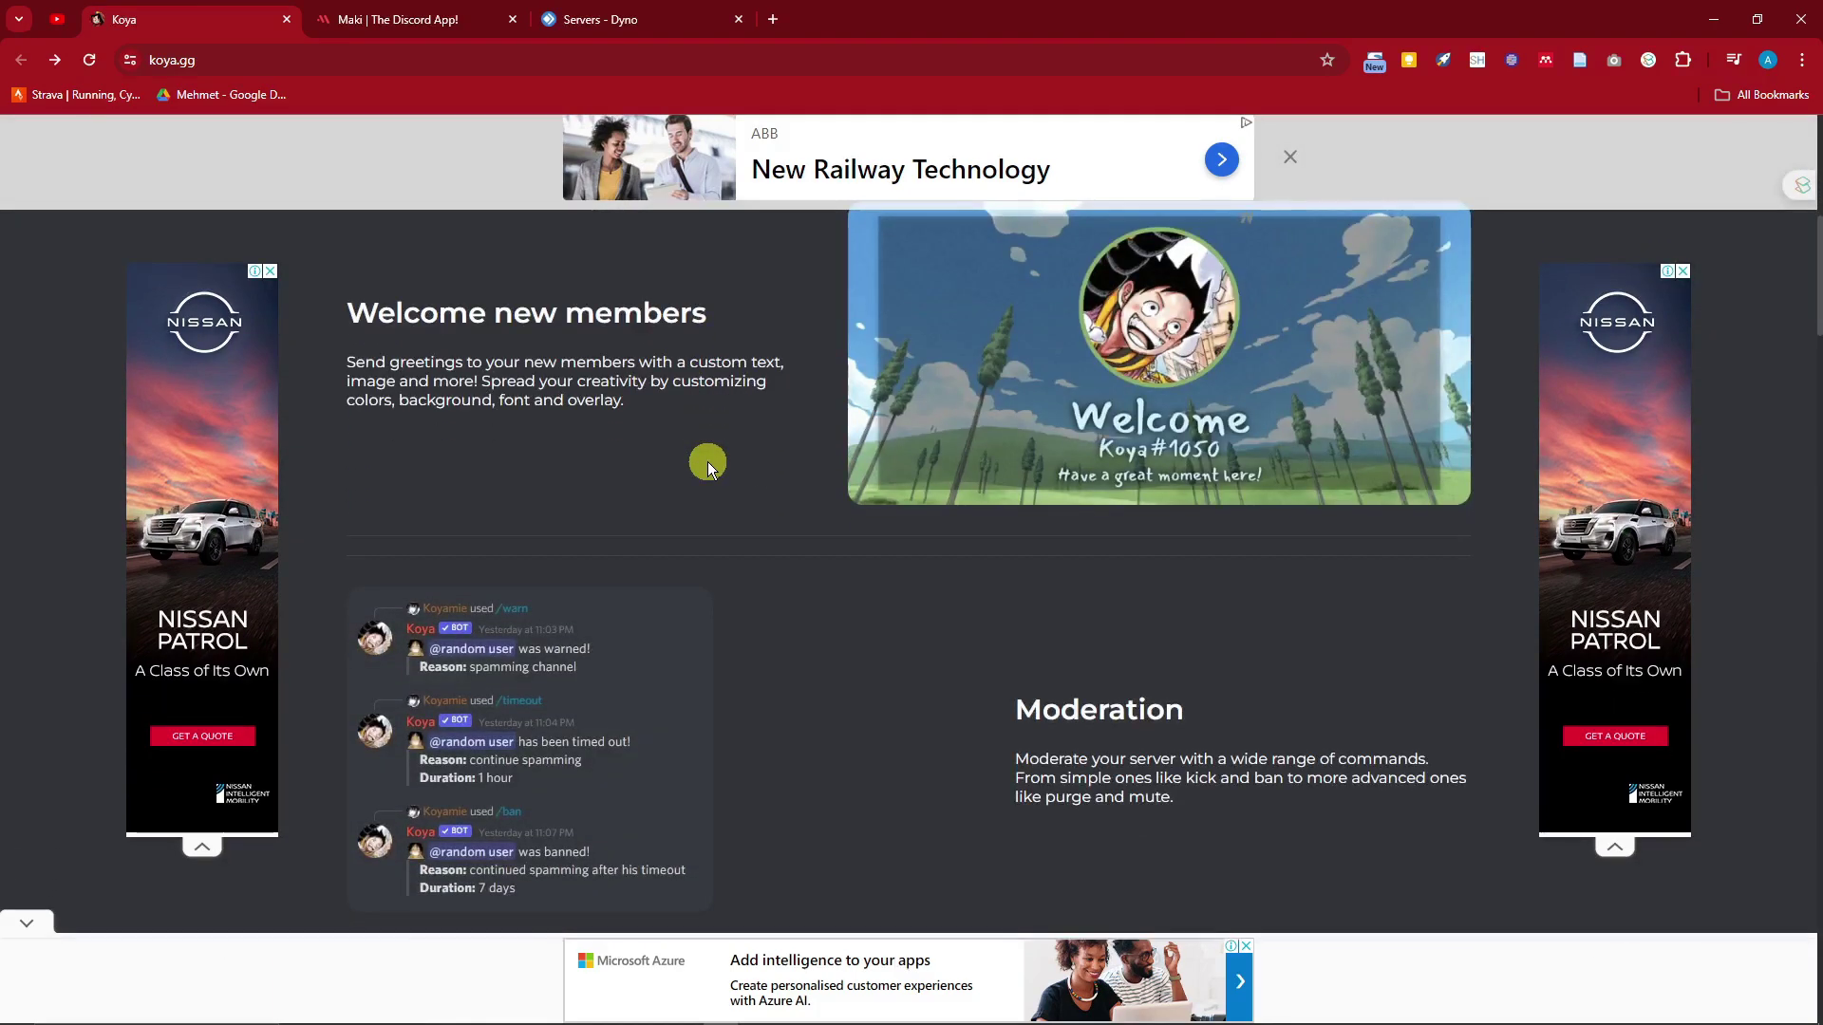
scroll(708, 461, up, 1)
scroll(708, 463, up, 2)
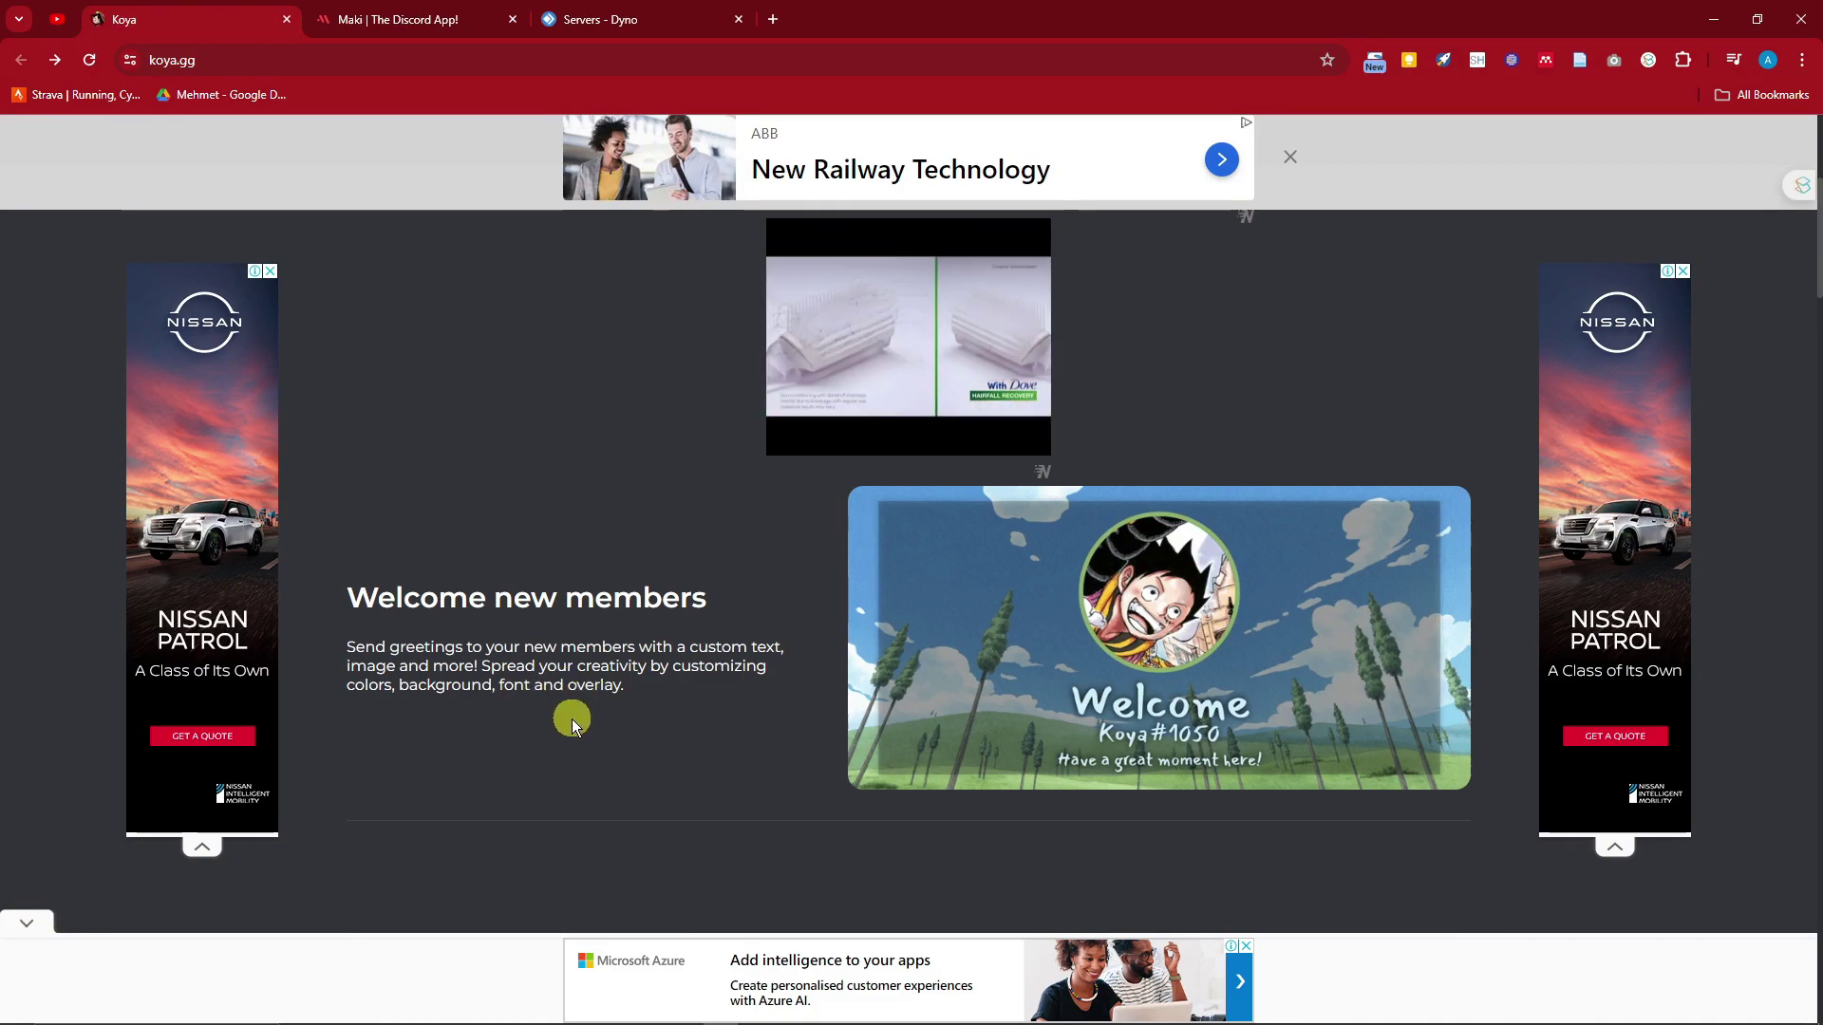
scroll(571, 720, up, 5)
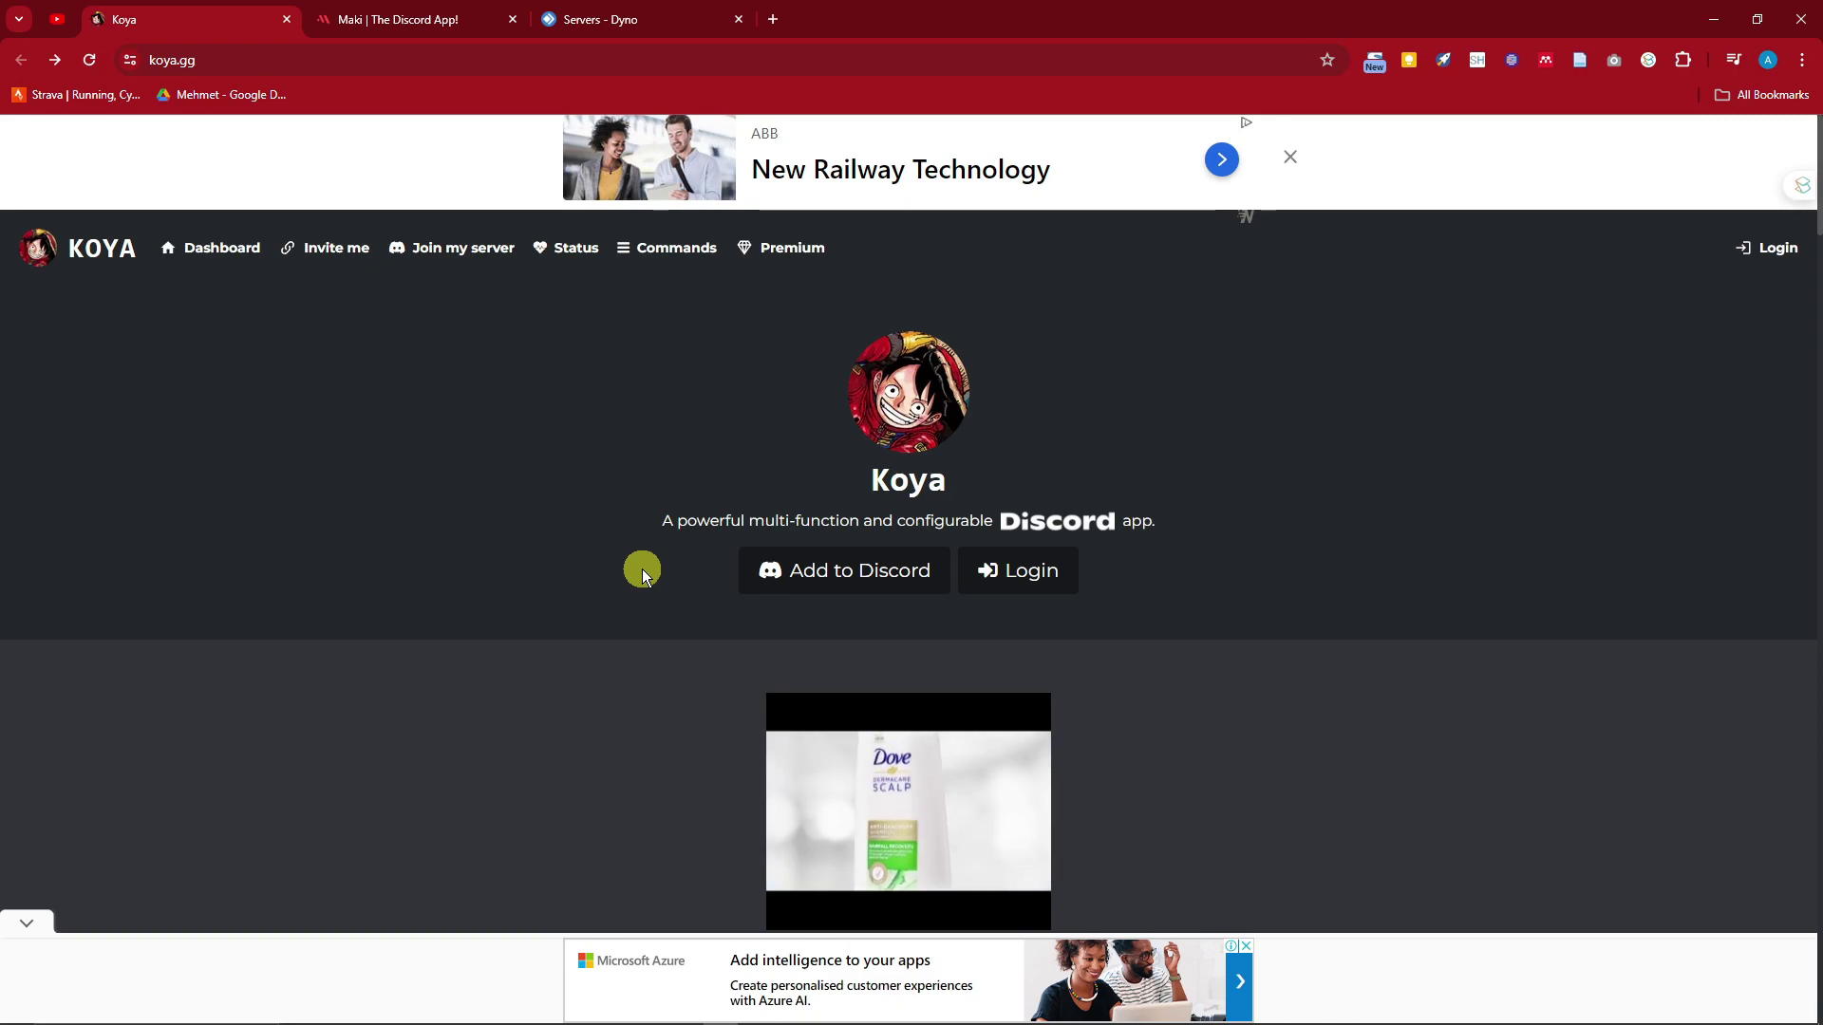
click(864, 579)
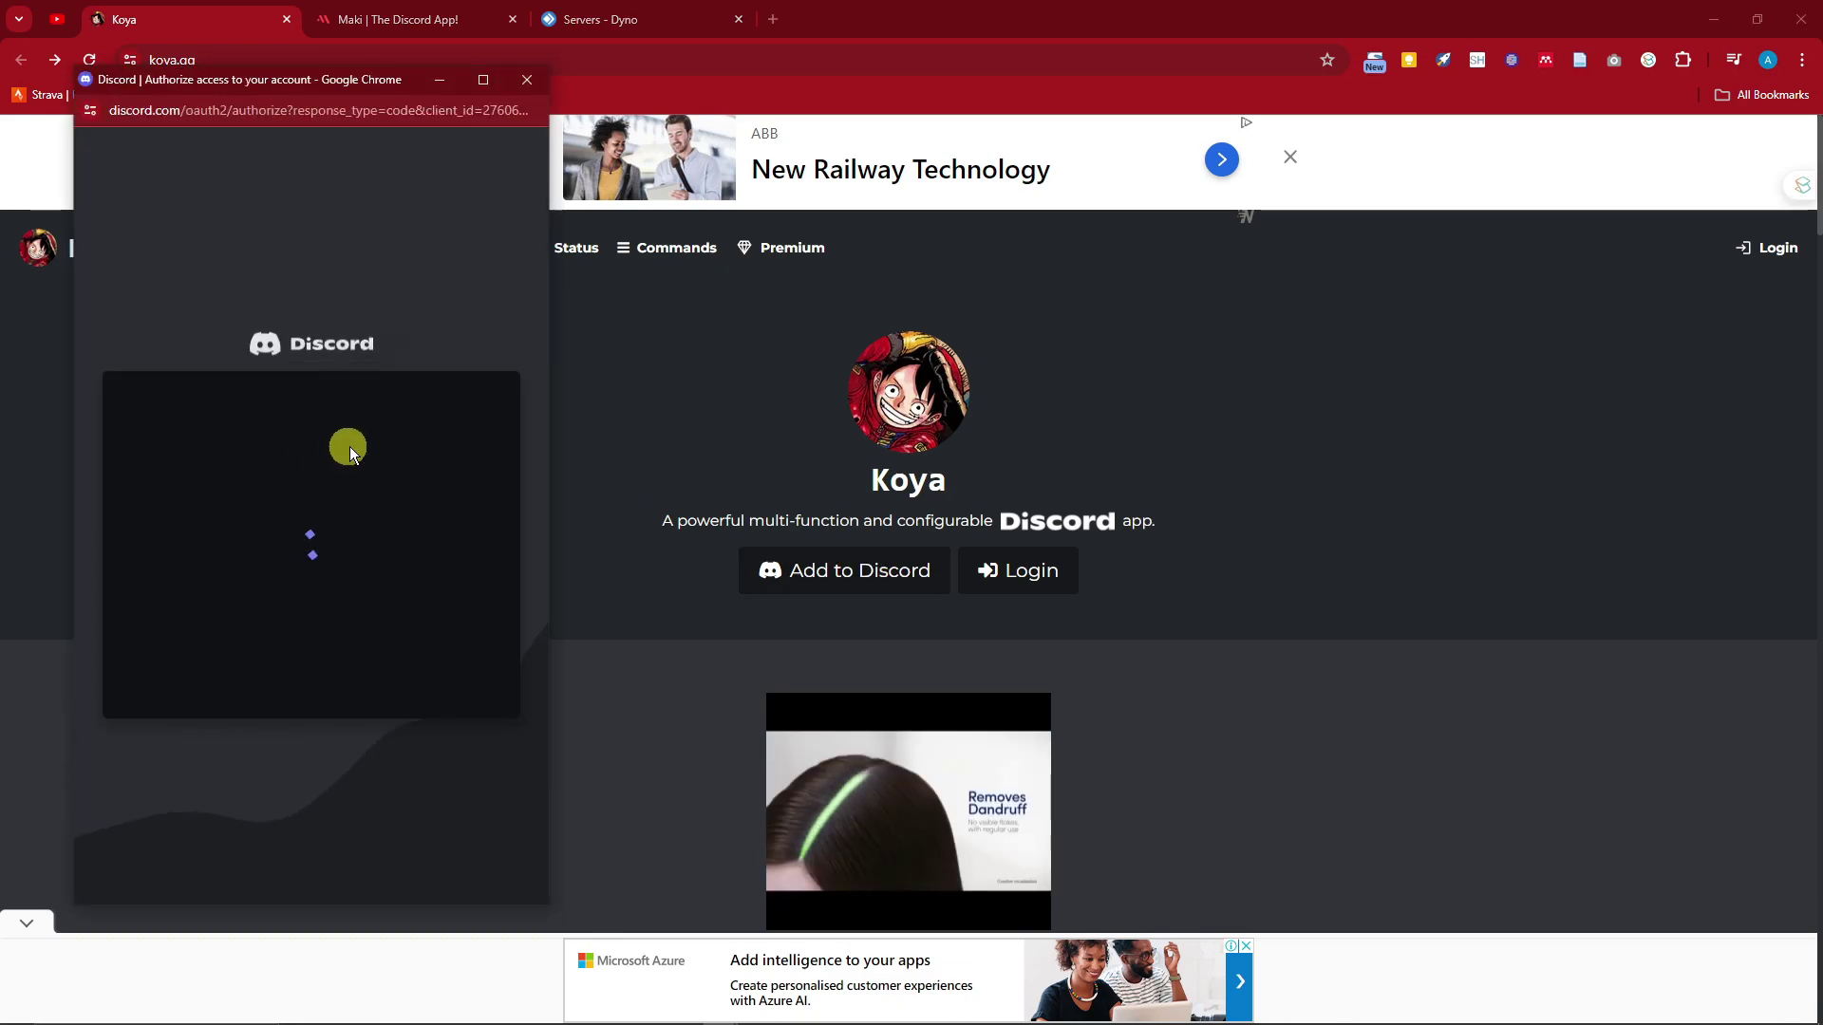
click(368, 716)
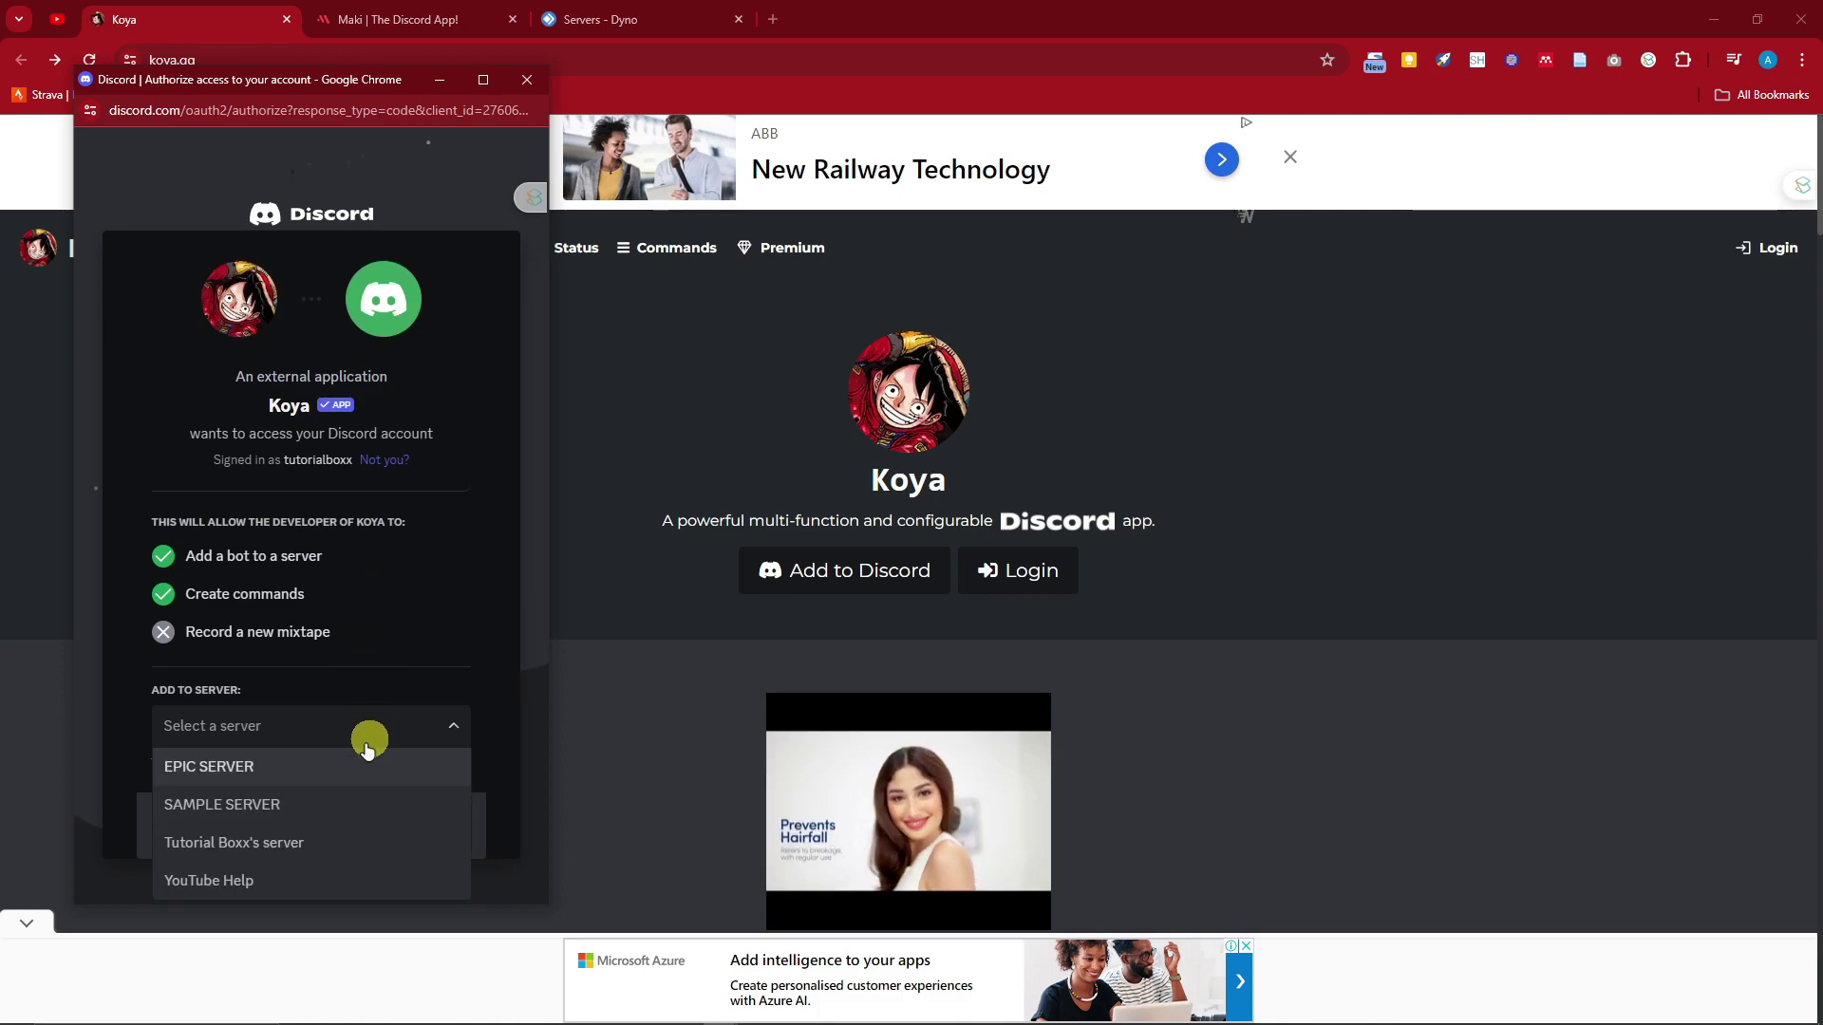
click(330, 841)
click(442, 824)
scroll(499, 769, down, 15)
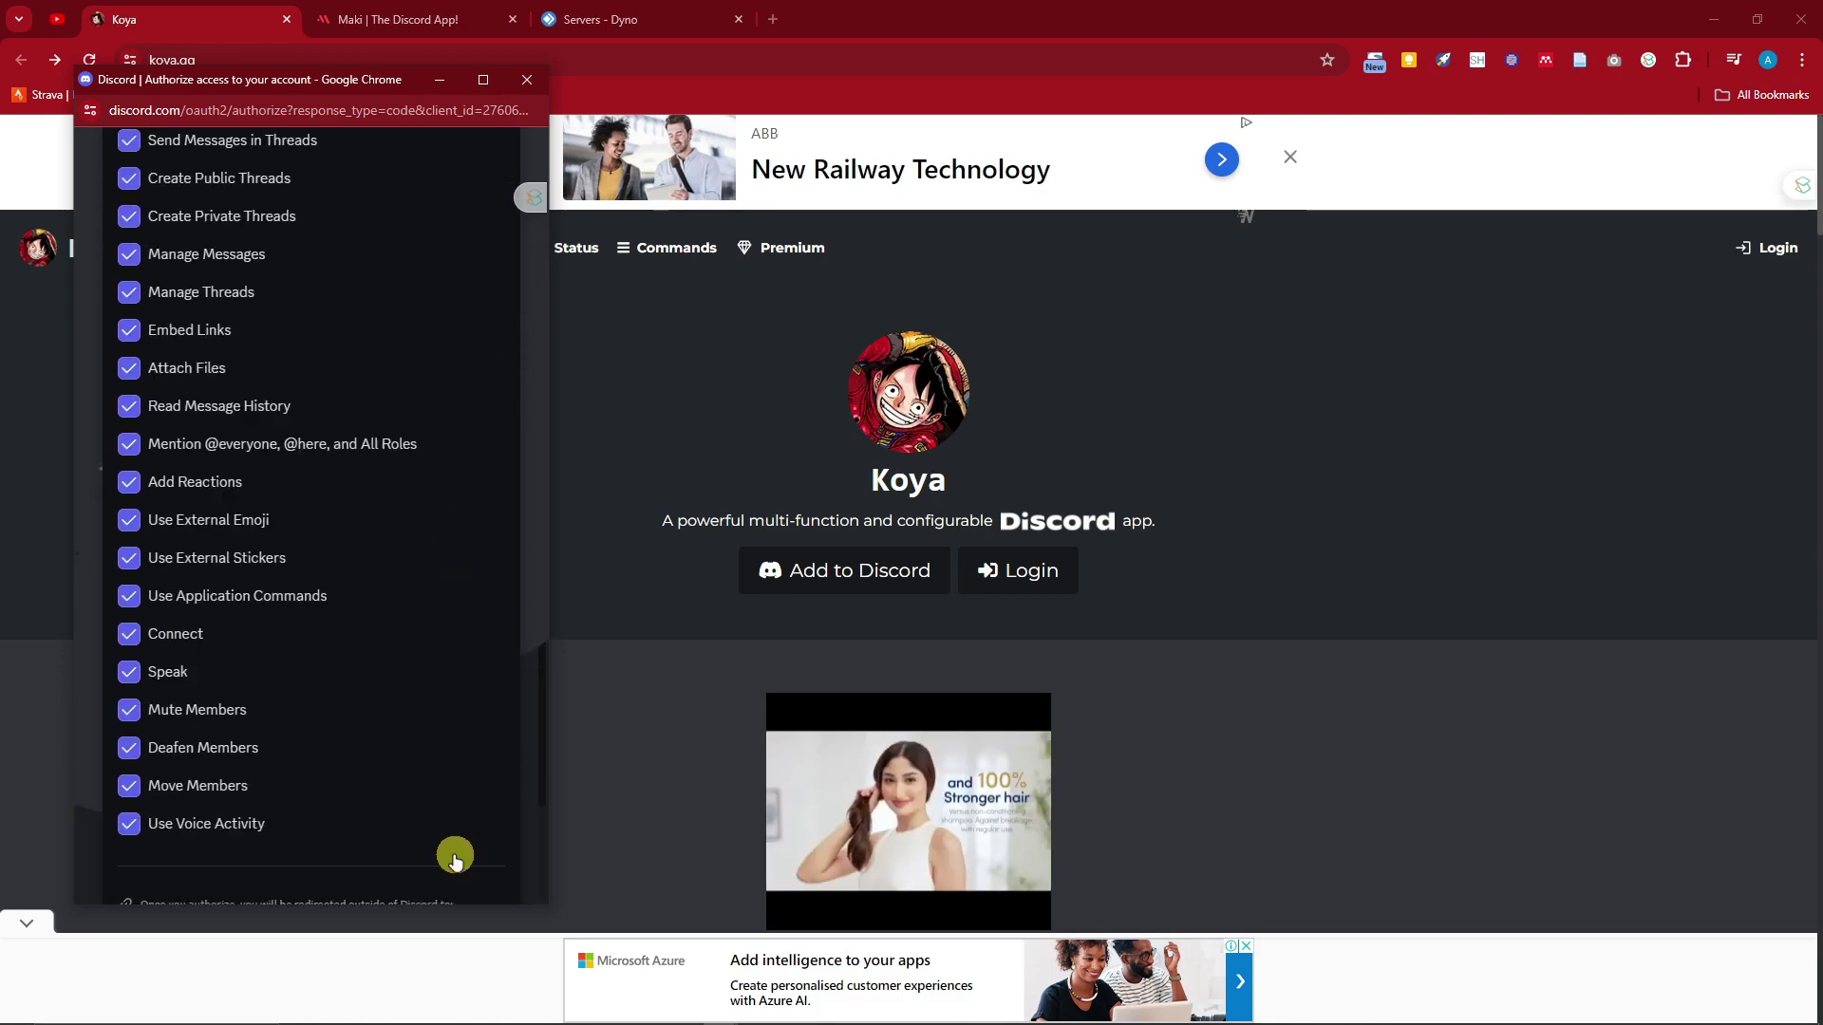
click(456, 872)
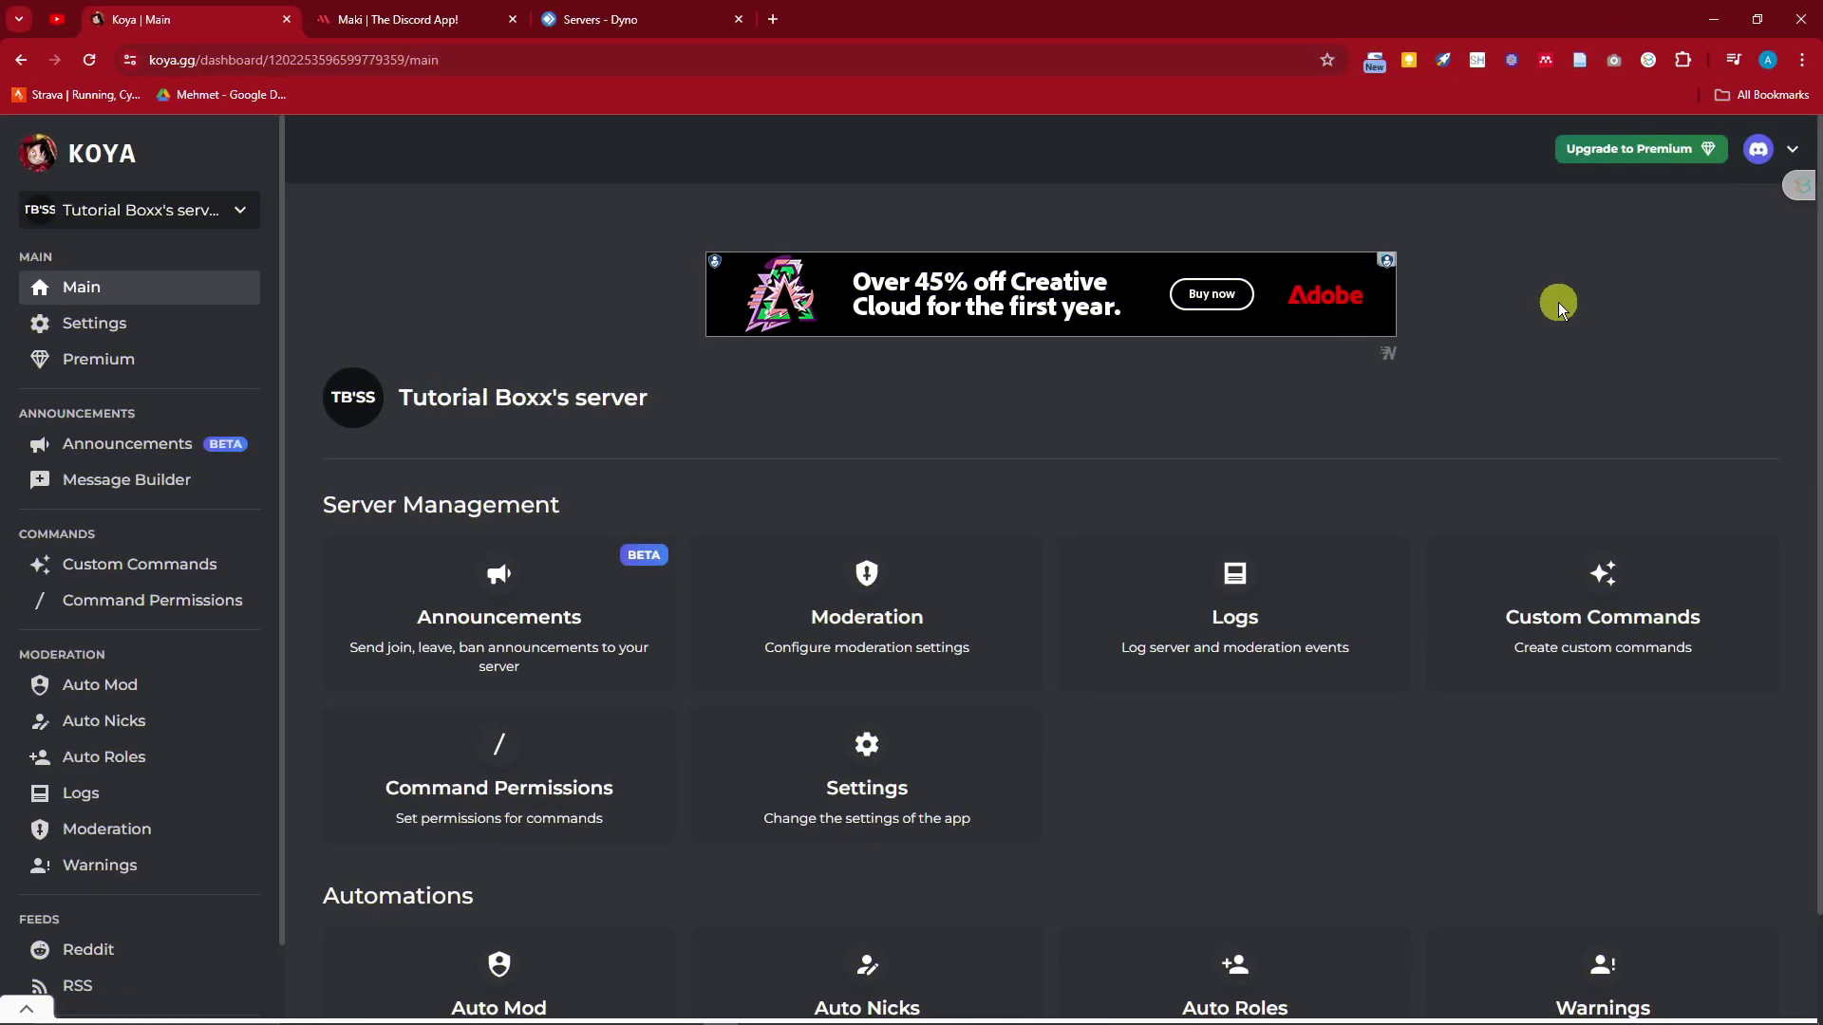
Review Koya's One time 4.99€, Monthly 4.99€ and Yearly 49.99€ plans and the Free vs Premium table.
scroll(1551, 382, down, 3)
scroll(1550, 407, up, 3)
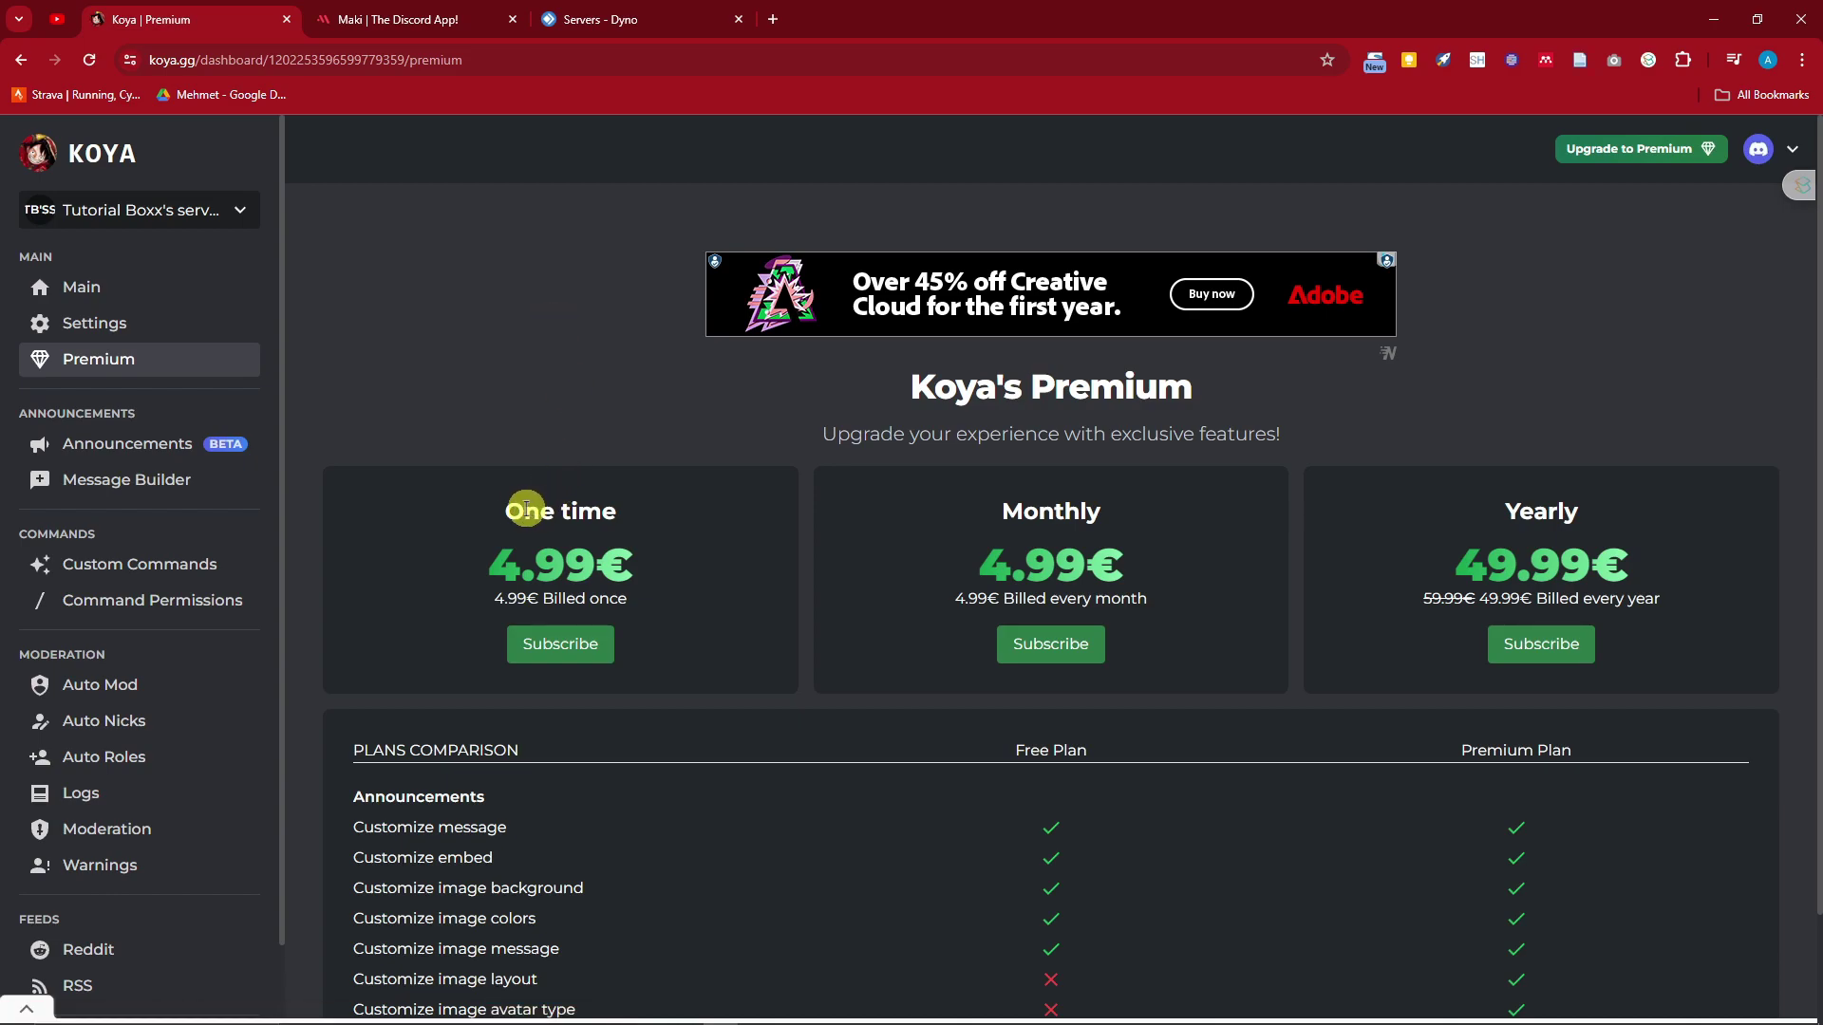
drag(523, 511, 617, 513)
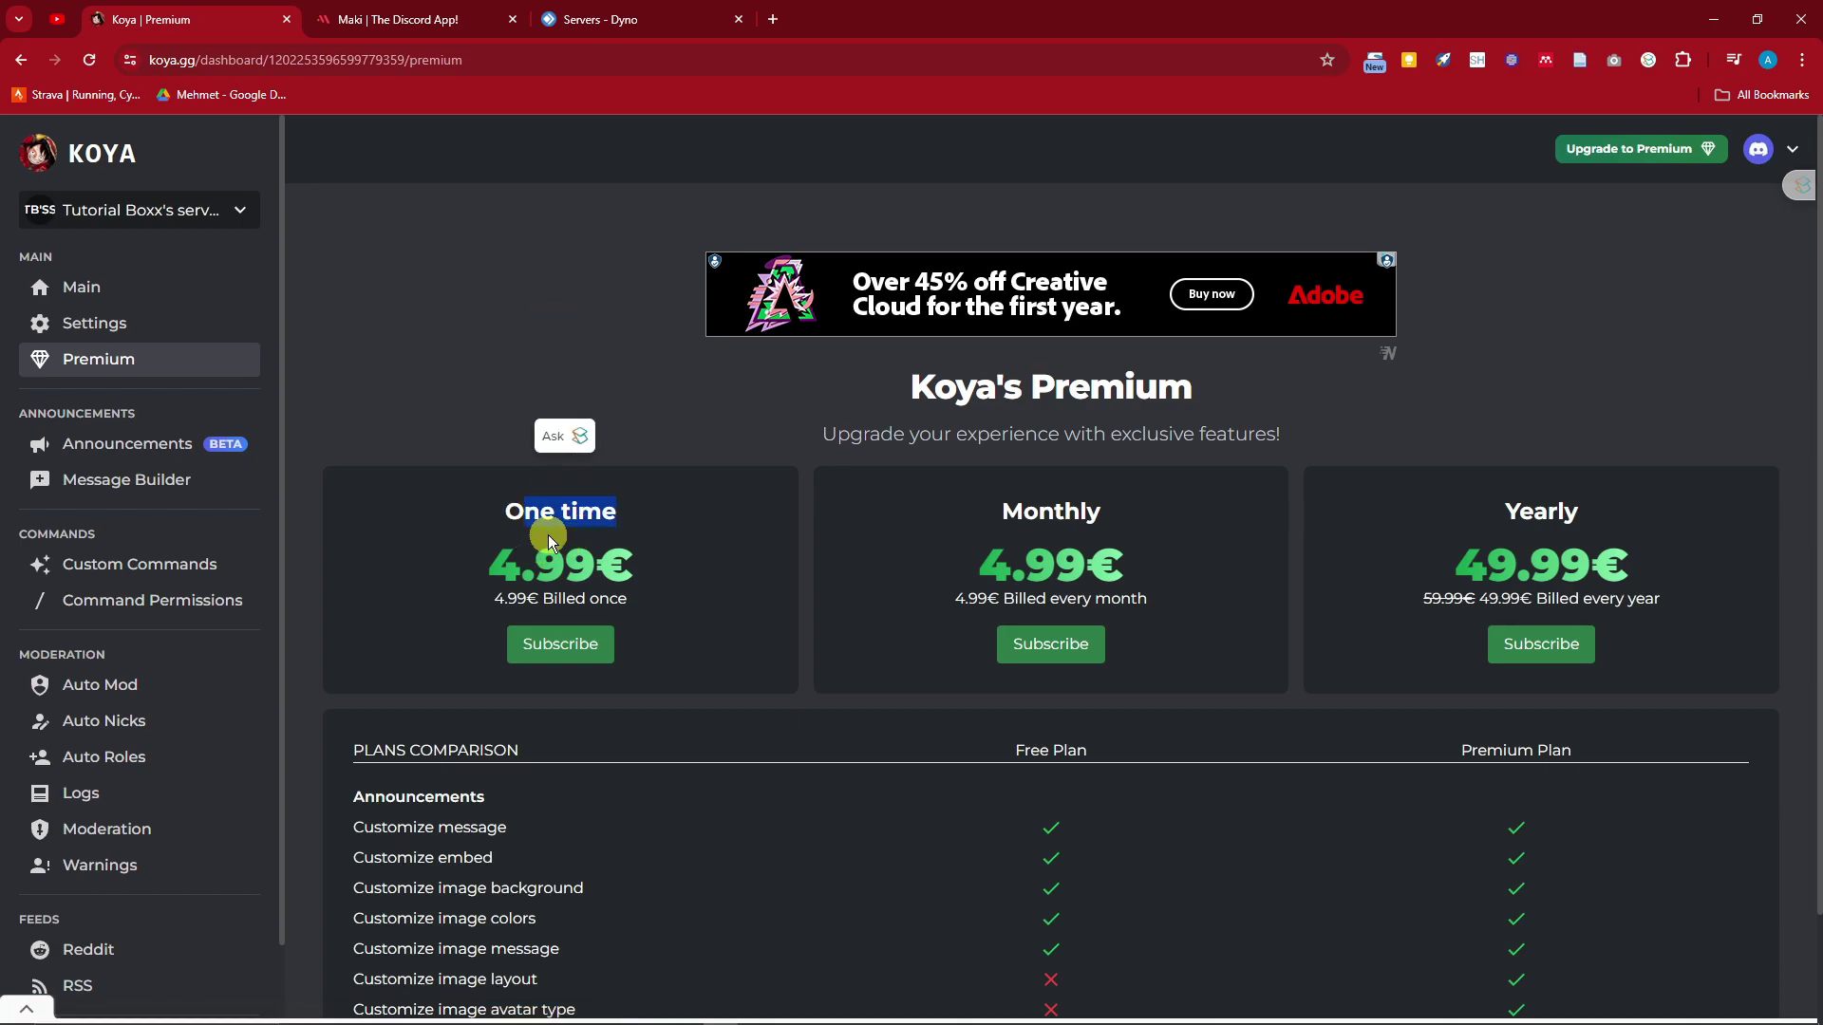
mouse_move(493, 598)
mouse_down()
mouse_move(639, 598)
mouse_move(527, 599)
mouse_up()
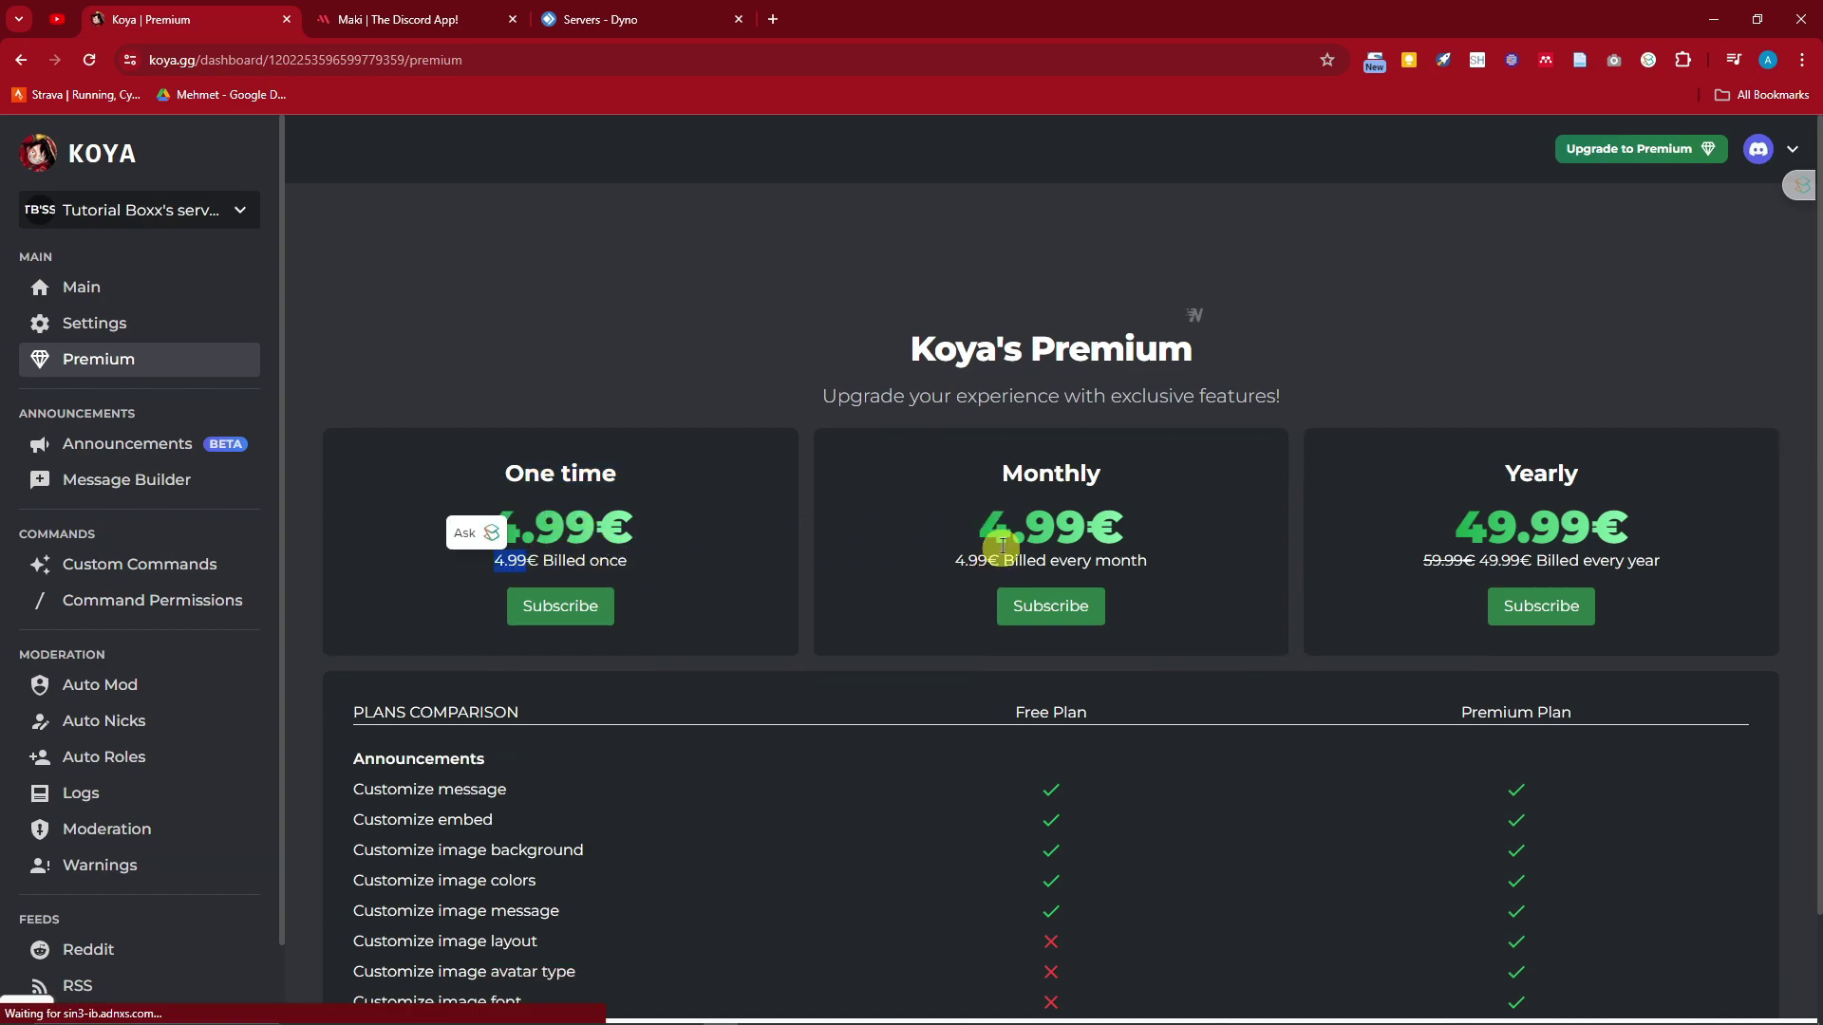
click(805, 488)
scroll(806, 481, down, 2)
scroll(817, 497, down, 3)
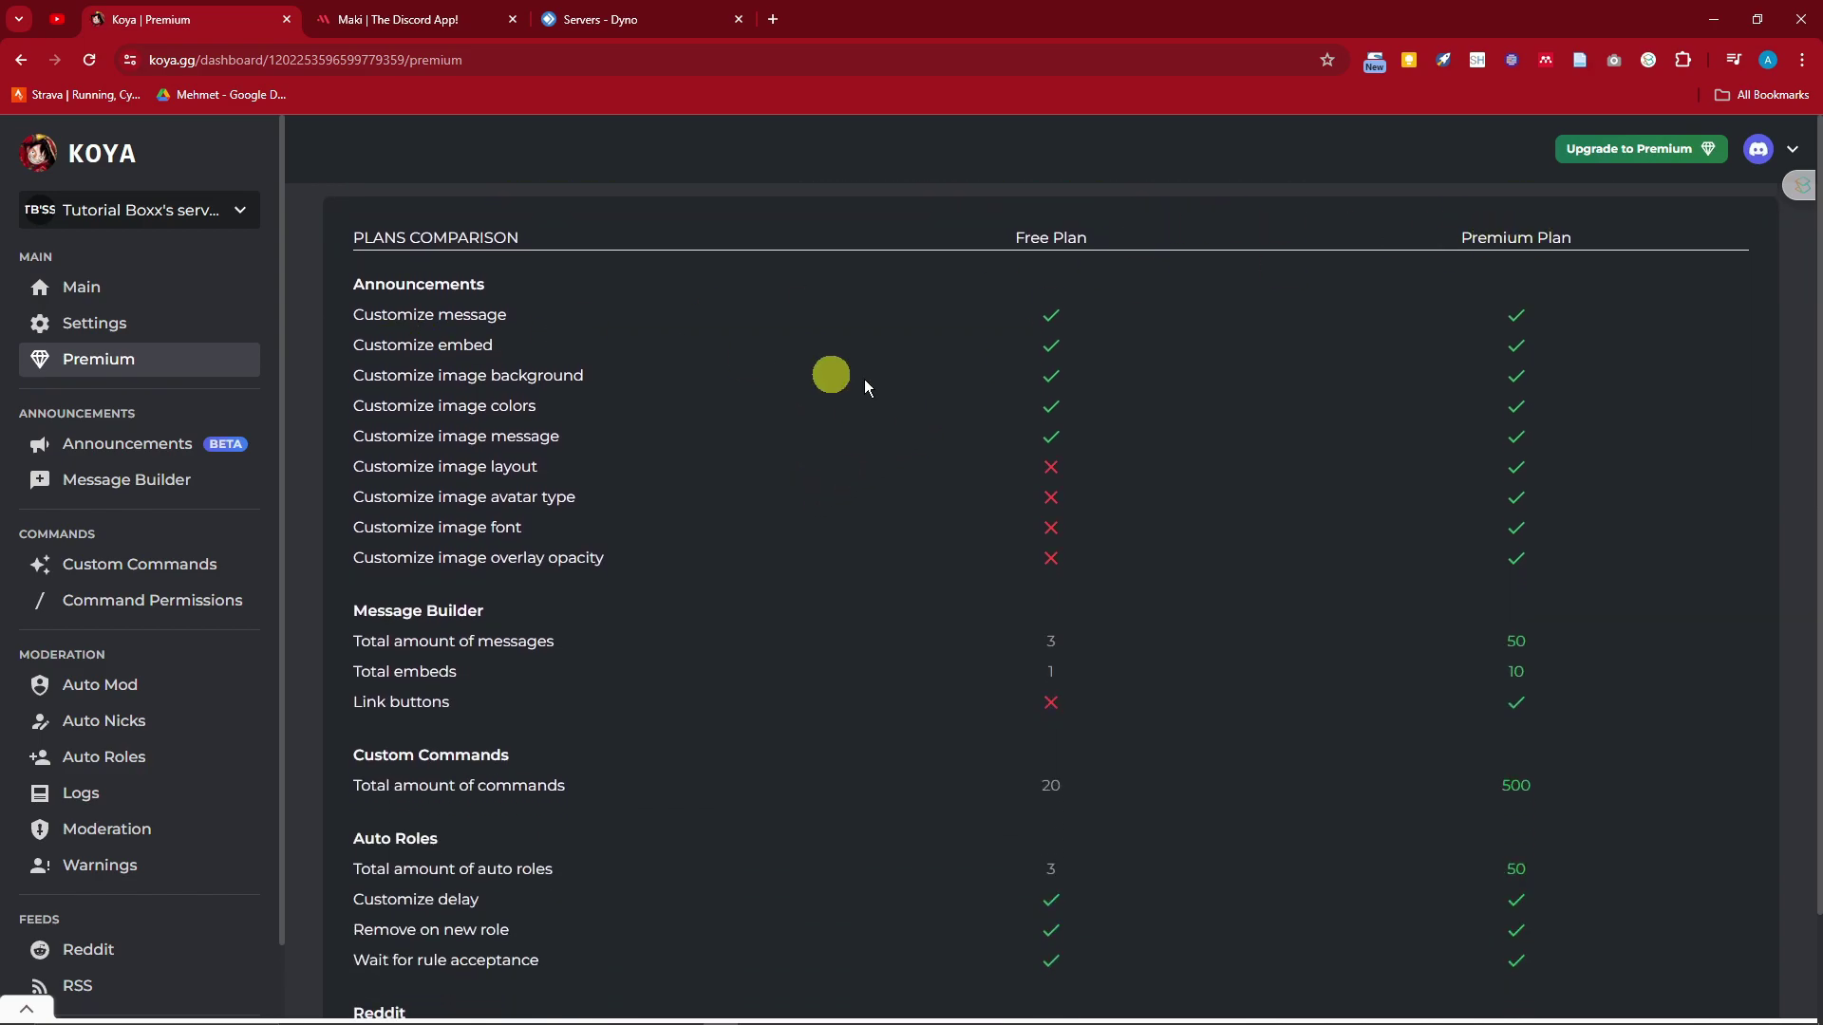
scroll(1099, 427, down, 6)
scroll(1497, 753, up, 10)
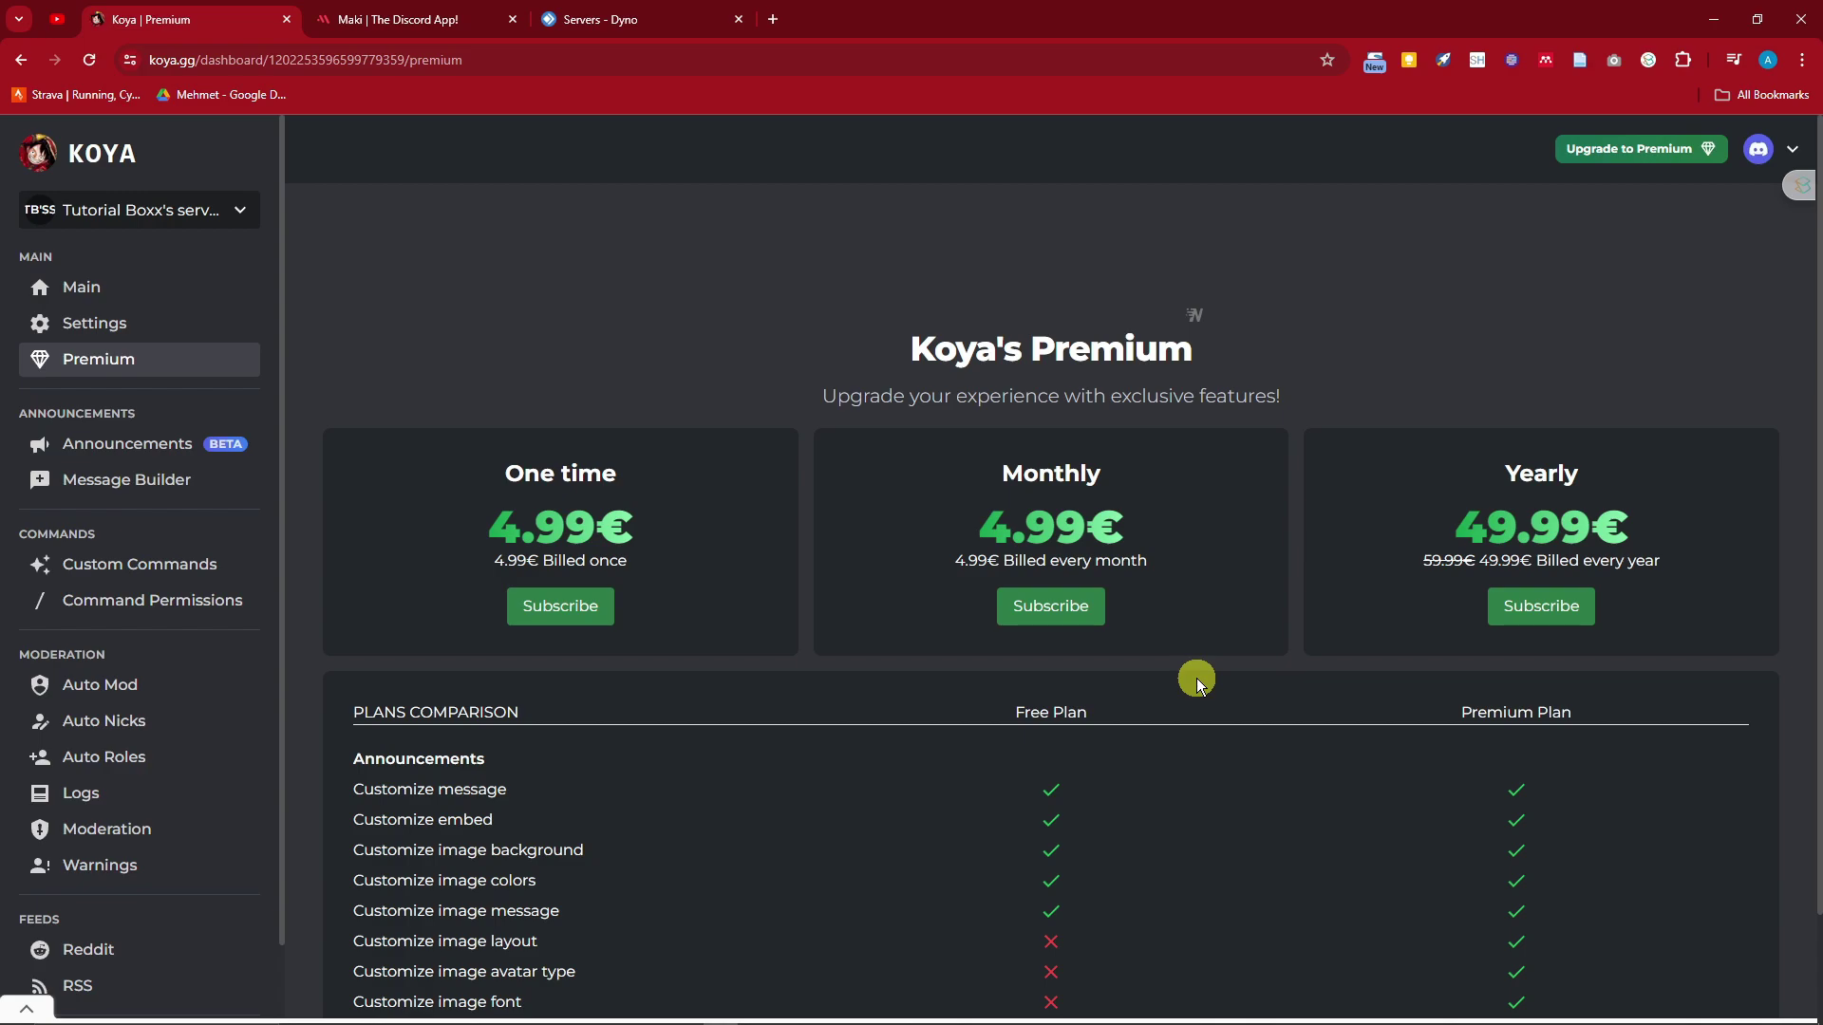
scroll(1241, 737, down, 7)
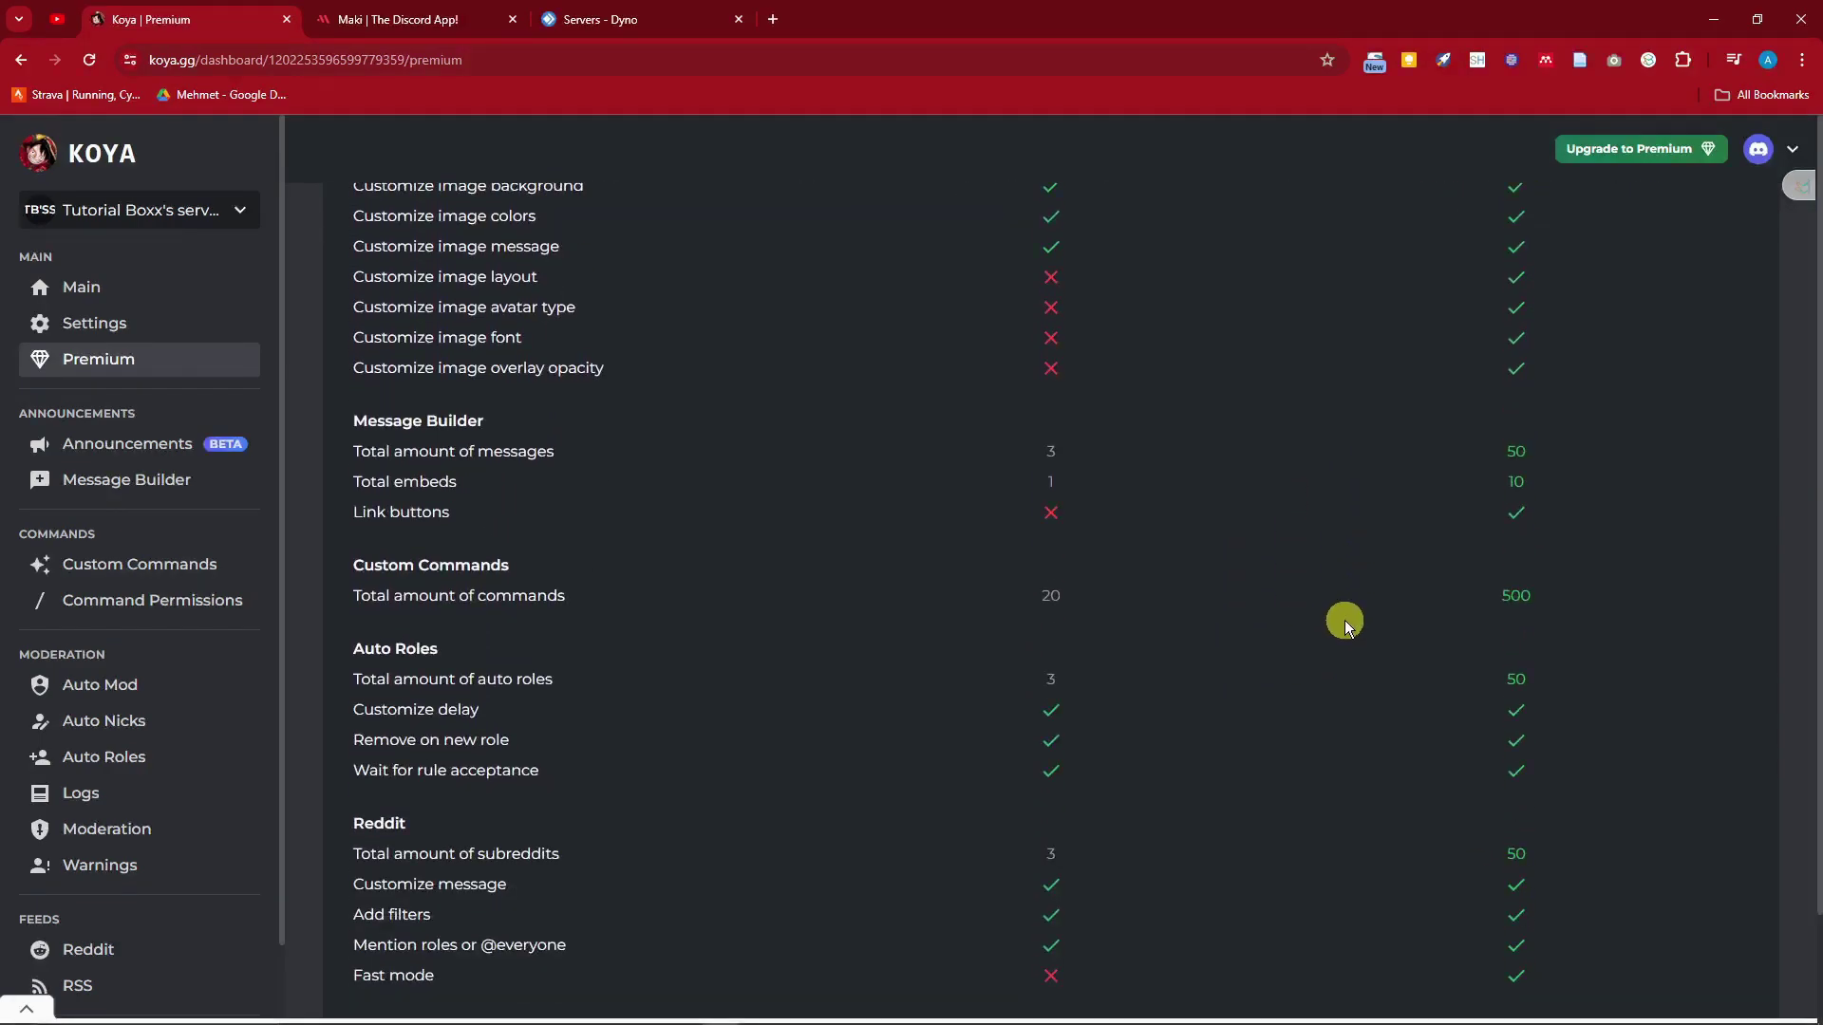
scroll(1063, 545, up, 5)
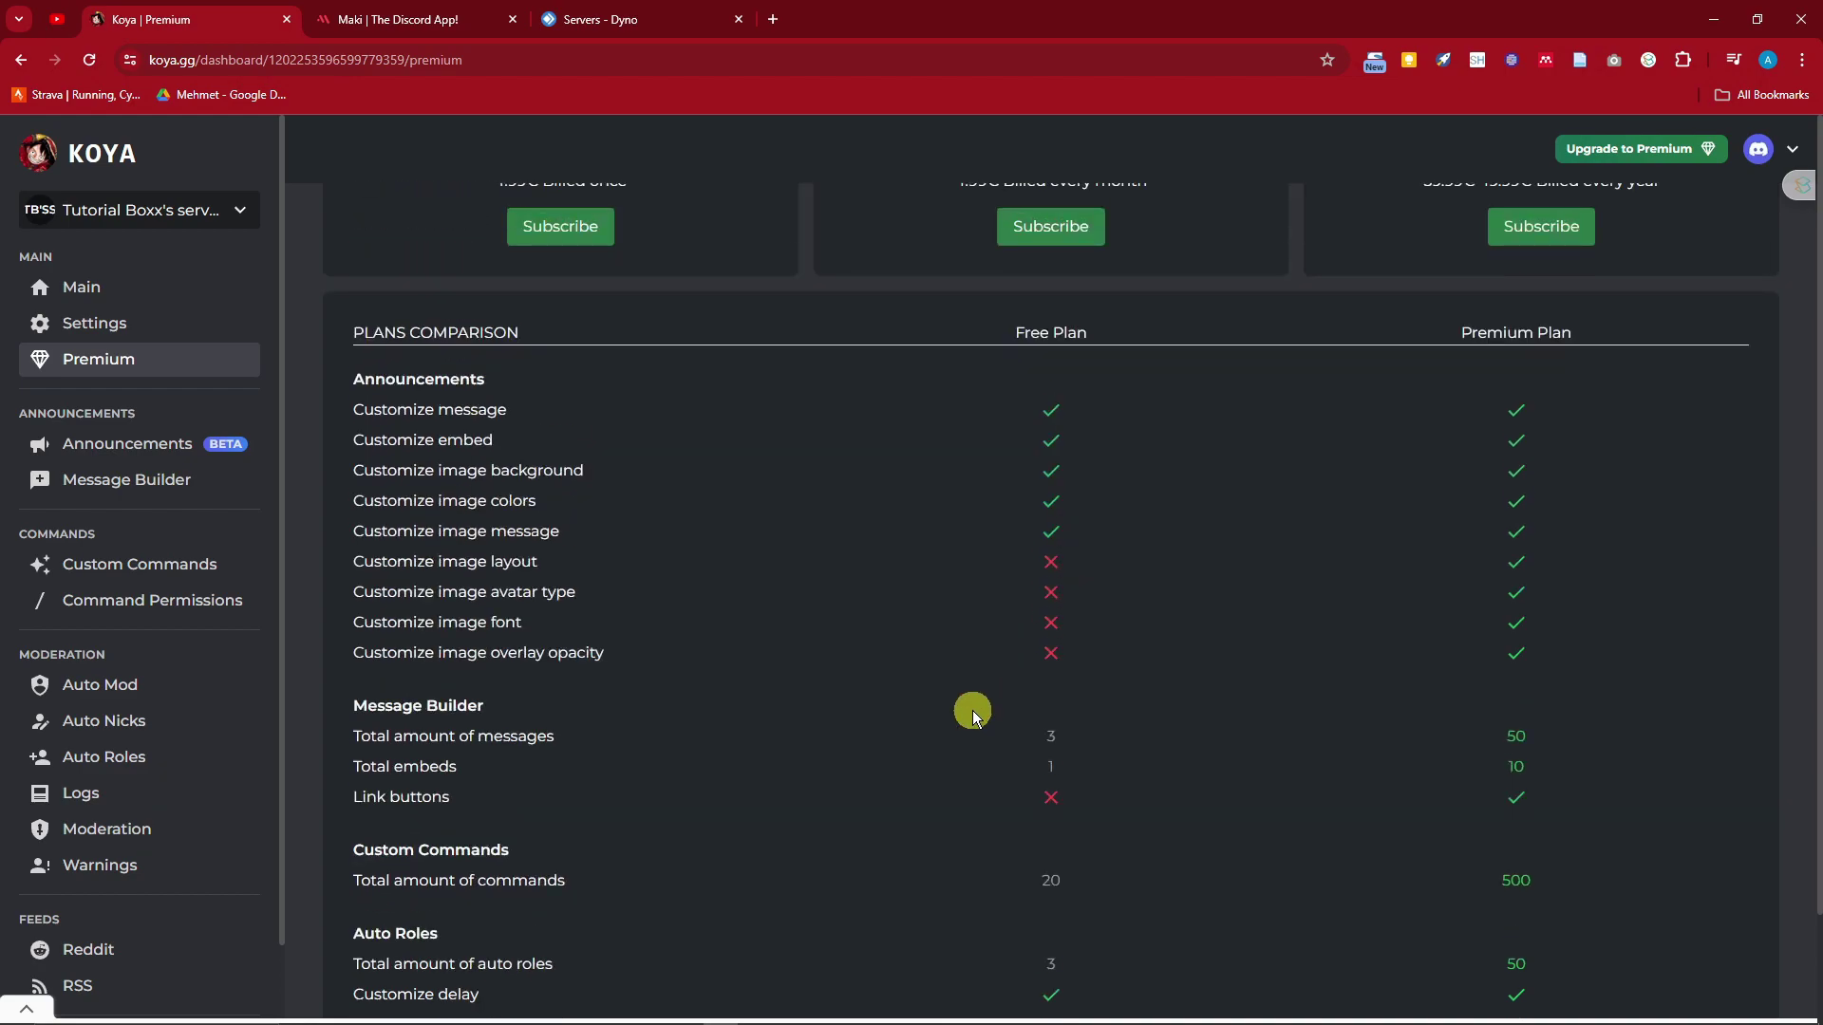
scroll(972, 708, up, 4)
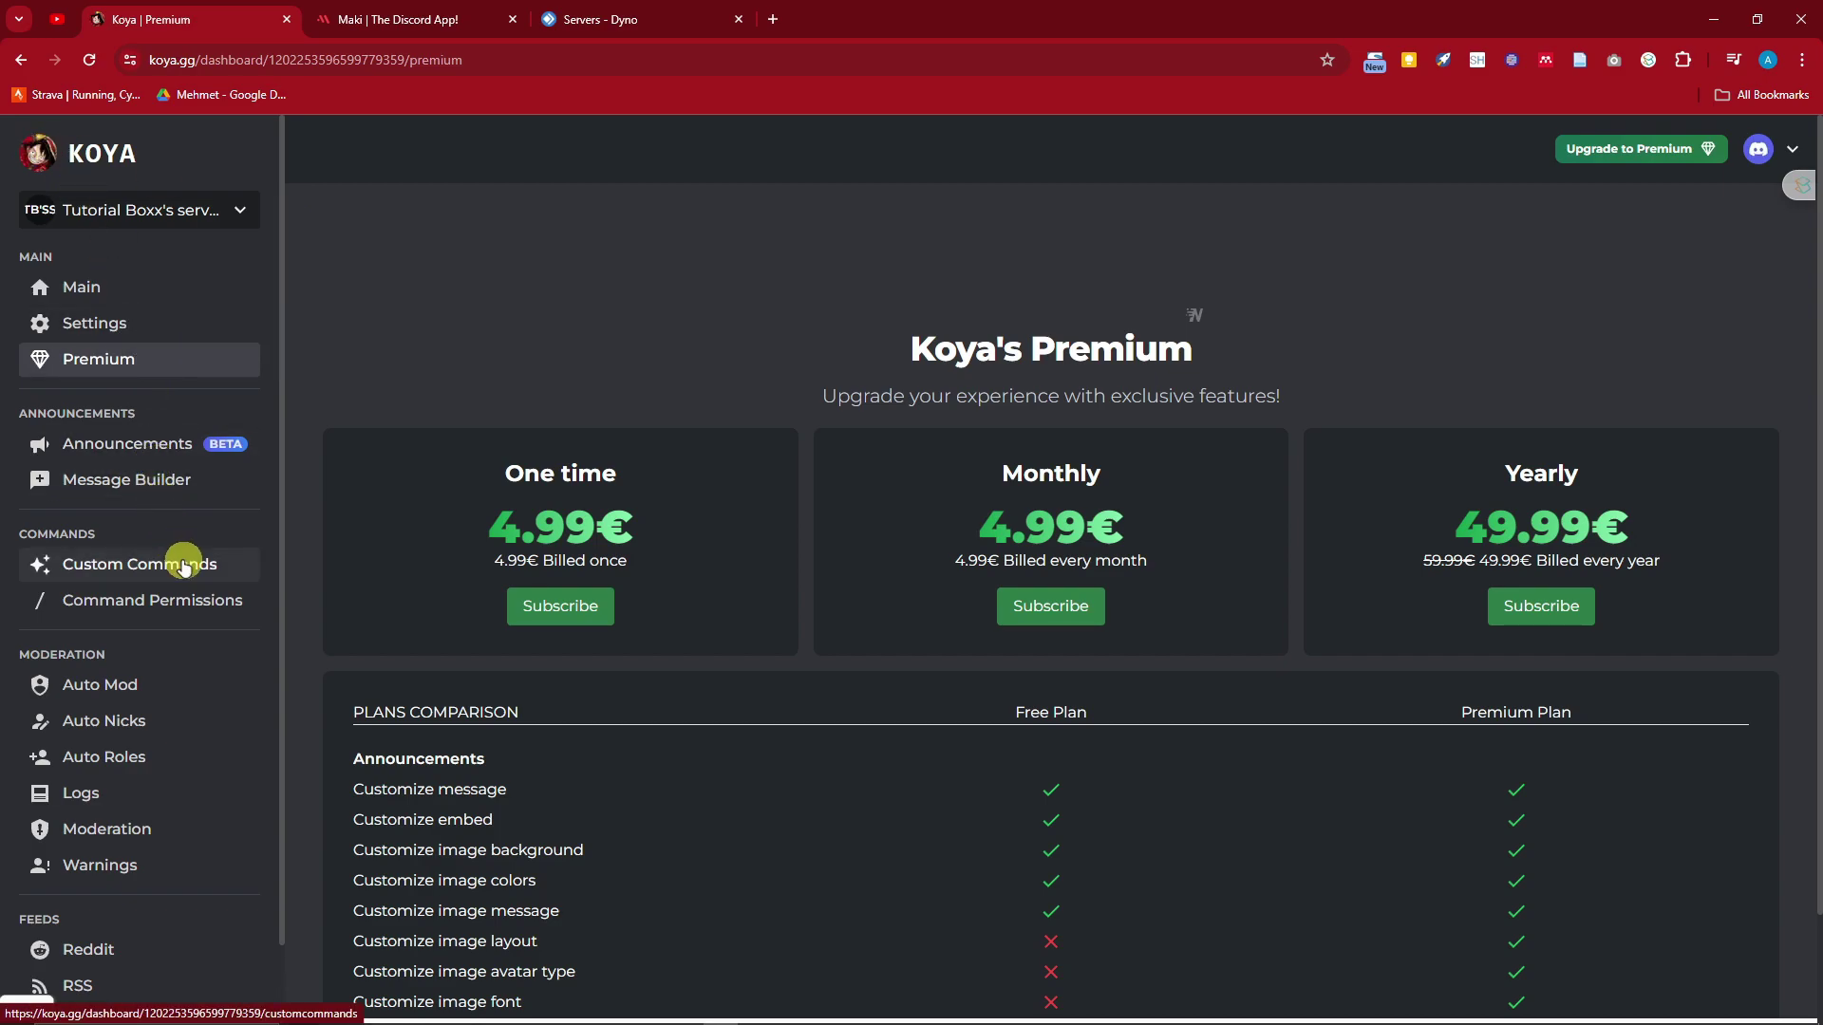
Enable Koya's Join Message announcement and scroll its settings down to the welcome-image preview.
click(159, 453)
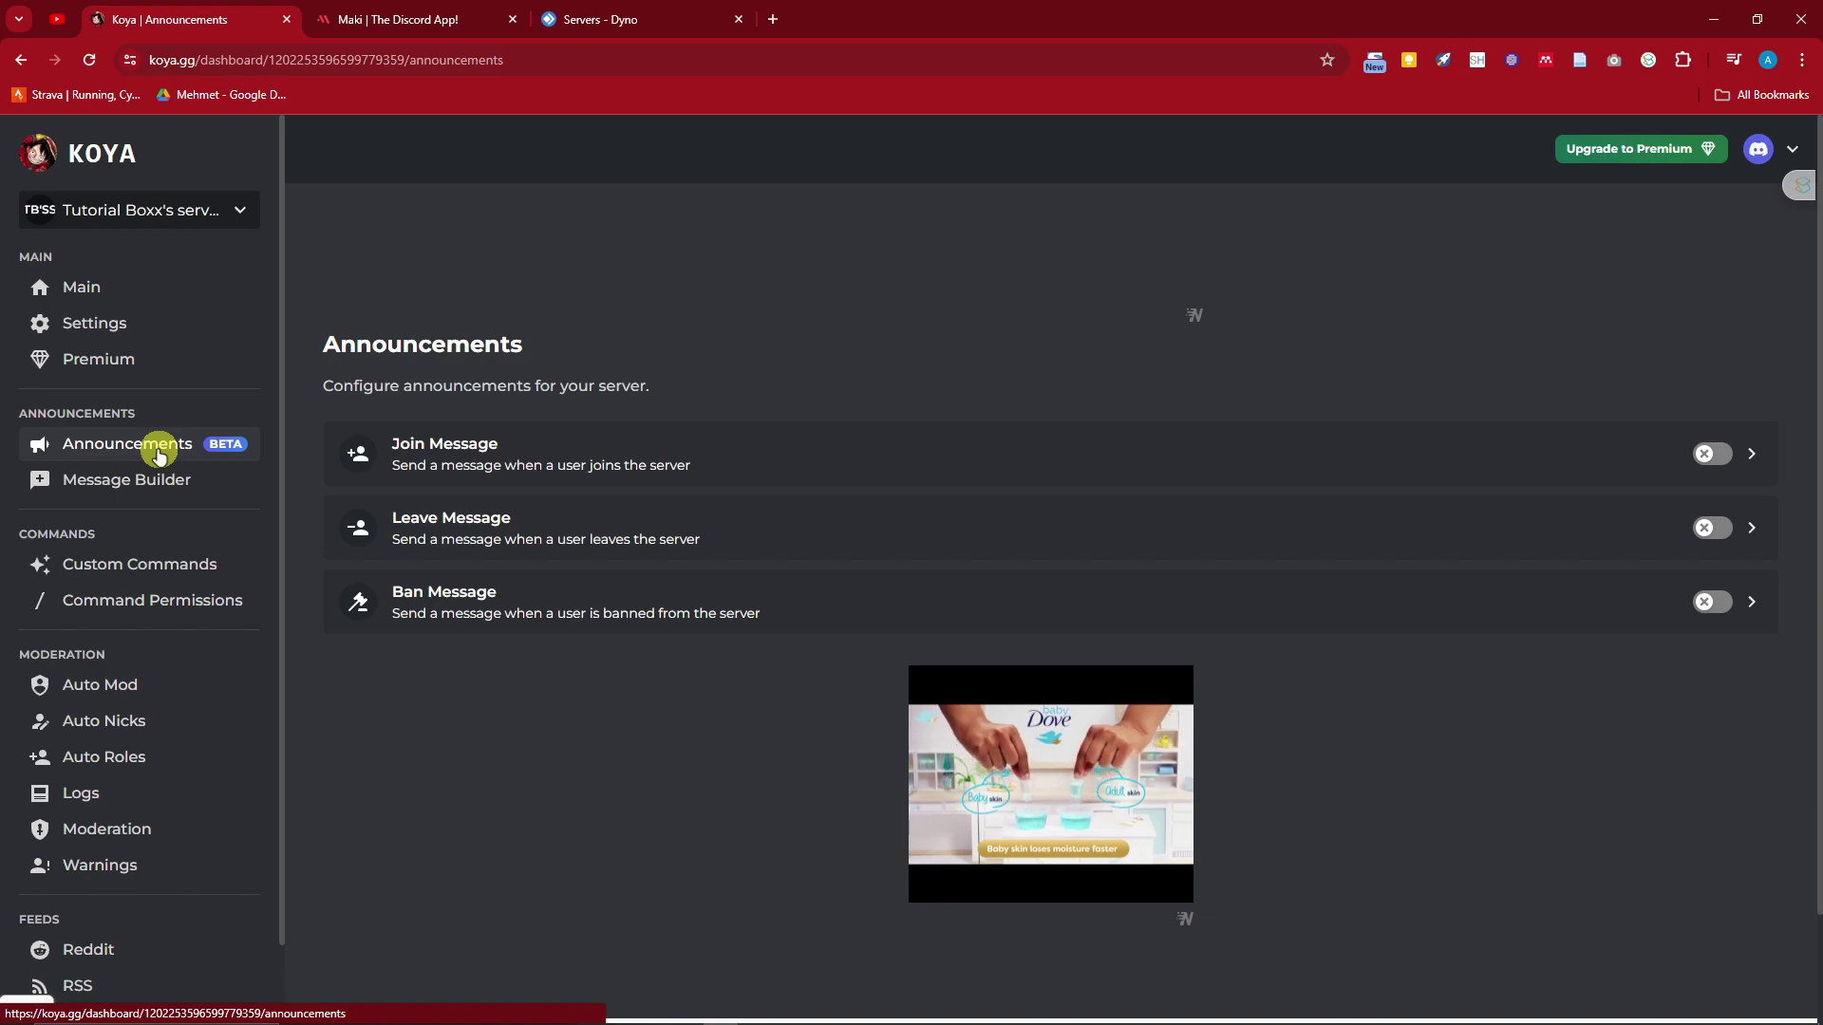
click(1712, 458)
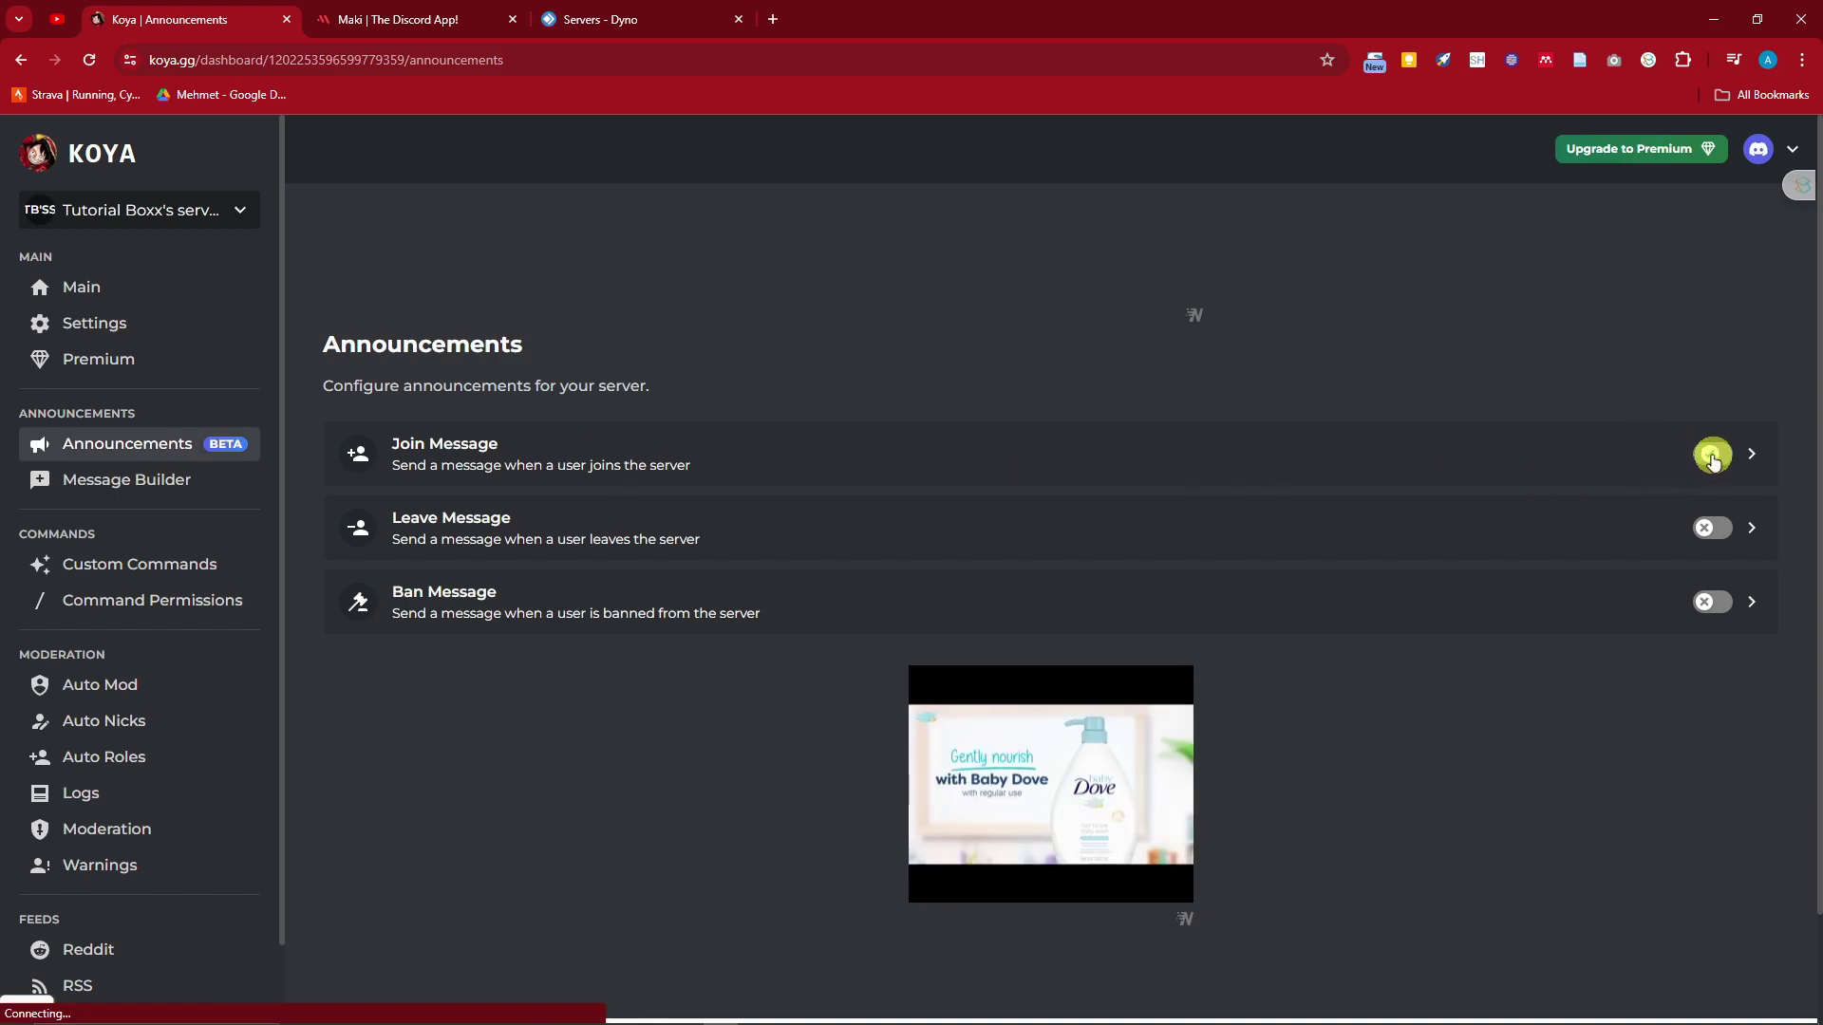
click(604, 489)
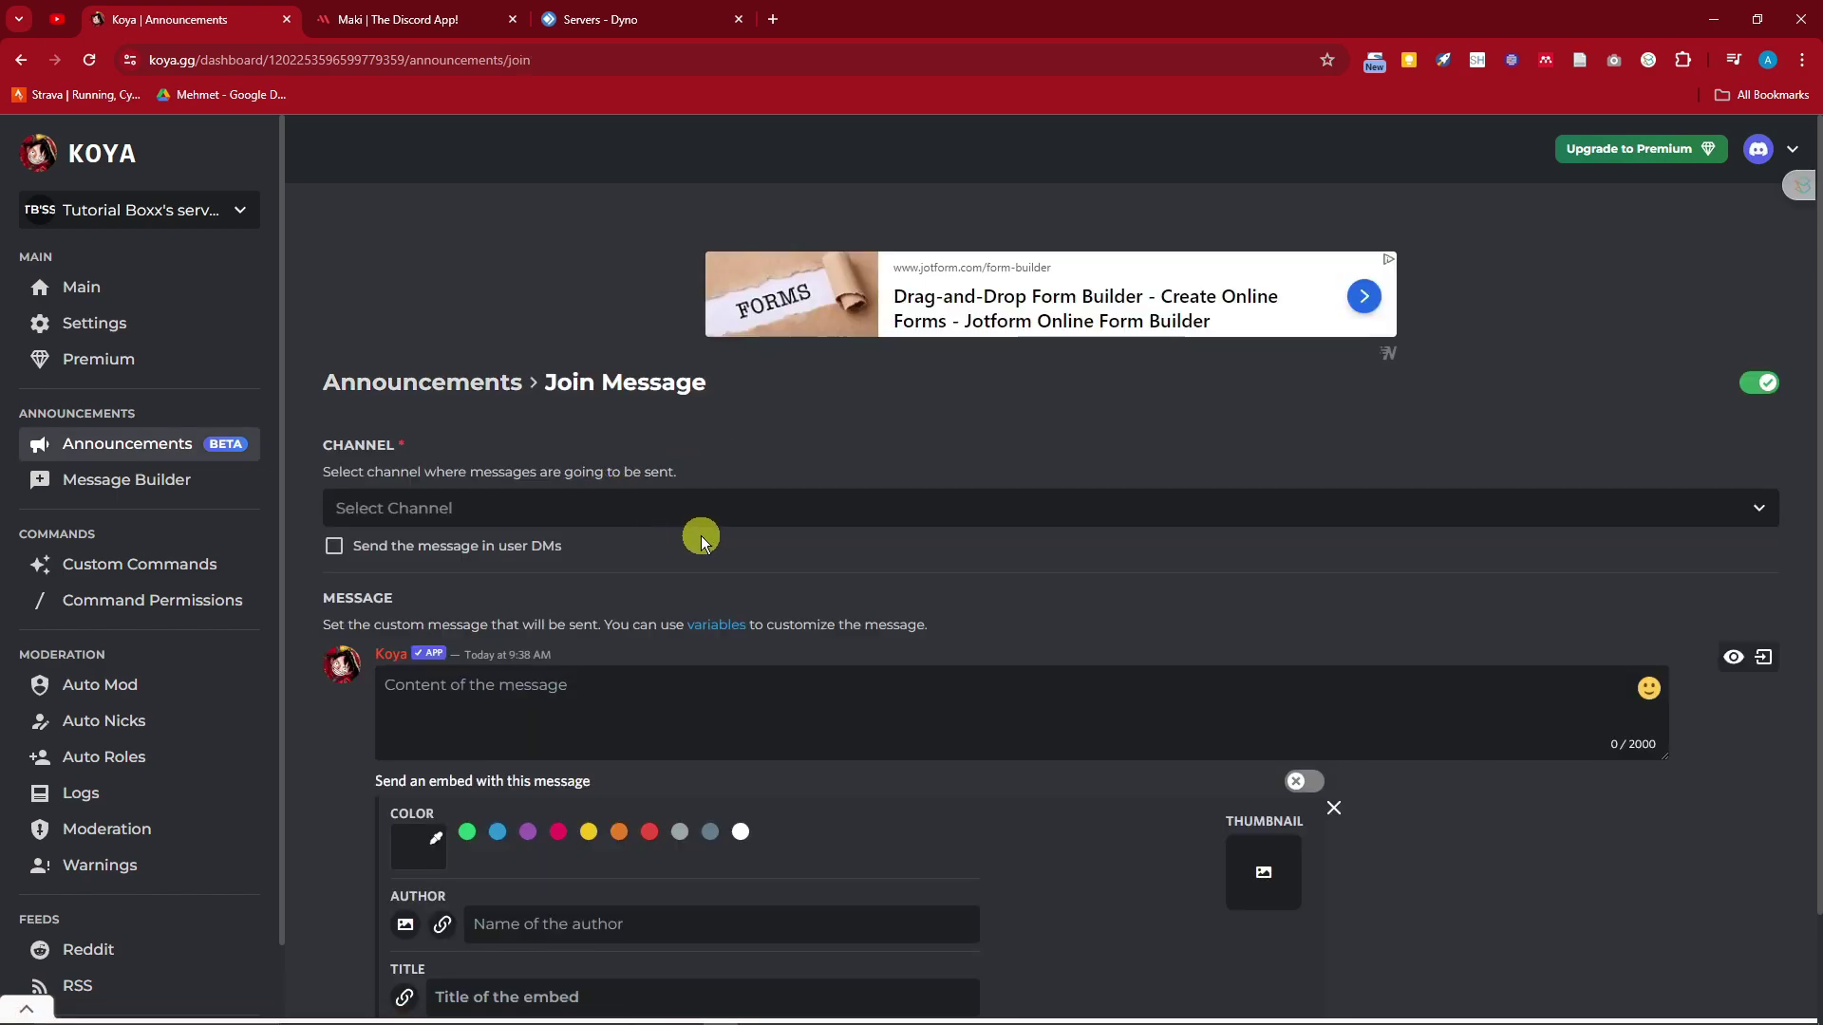
scroll(702, 531, down, 3)
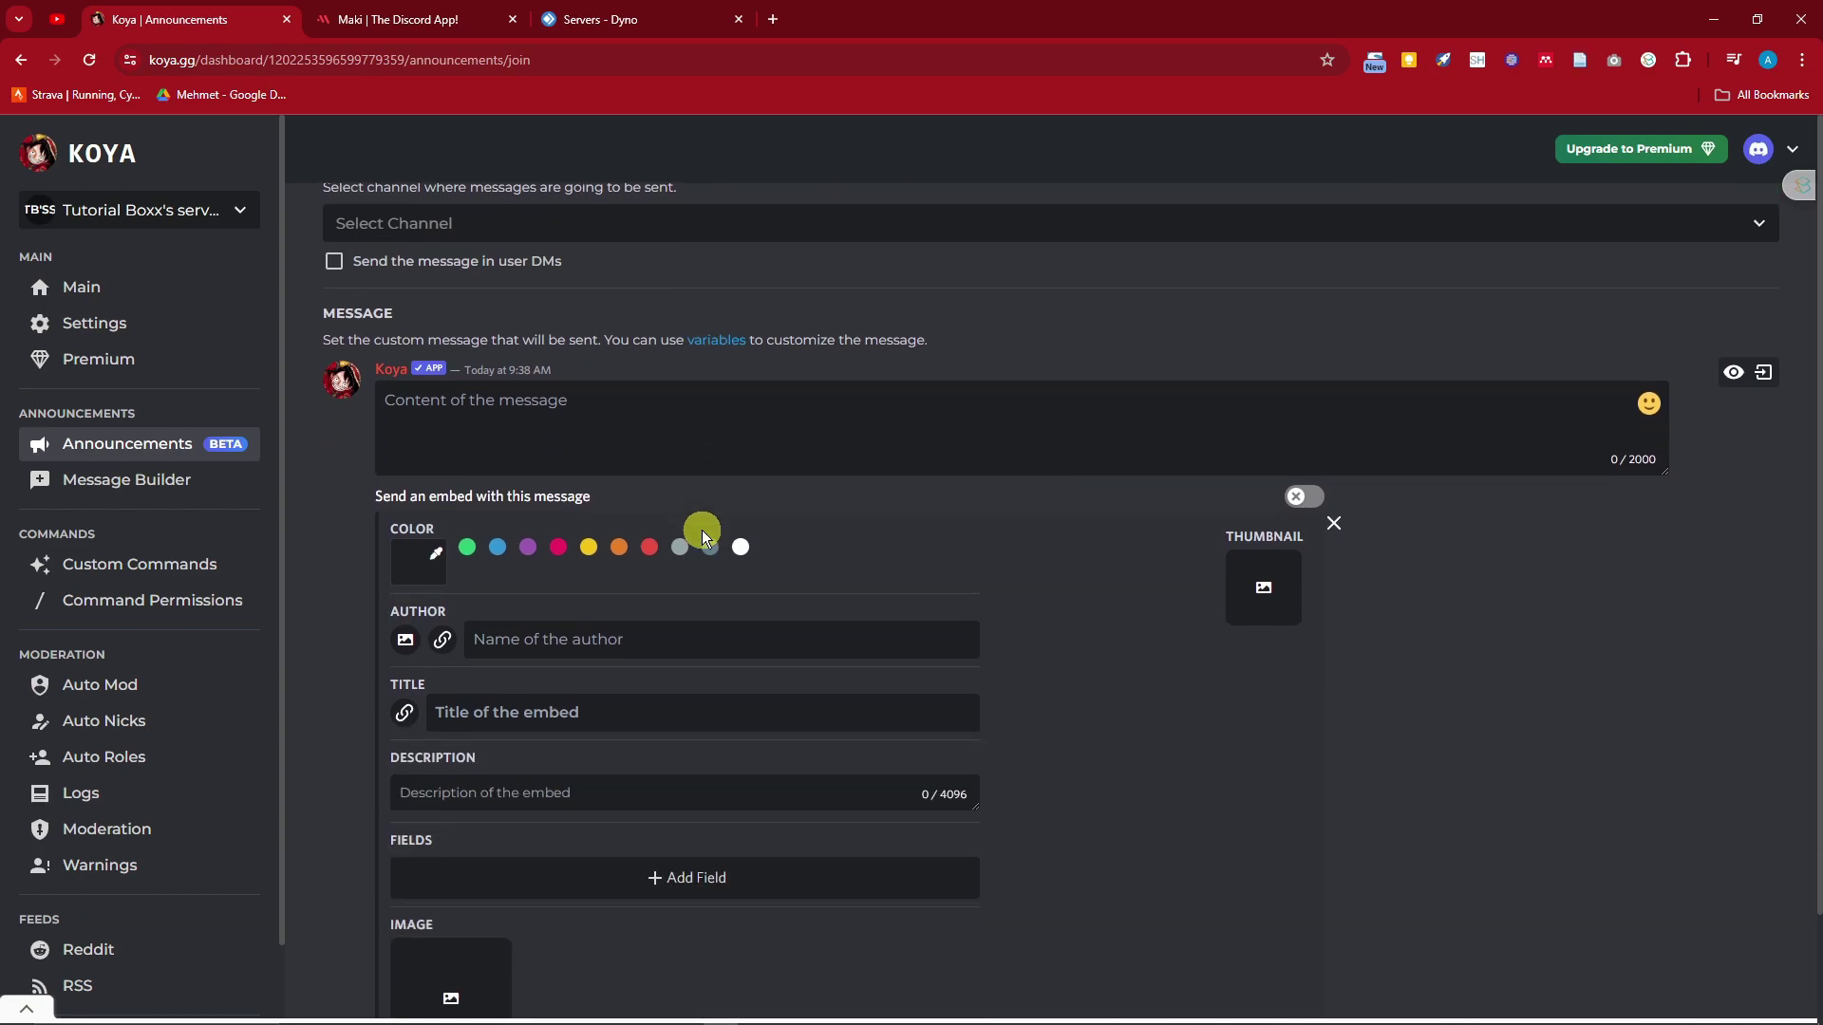
scroll(702, 530, down, 5)
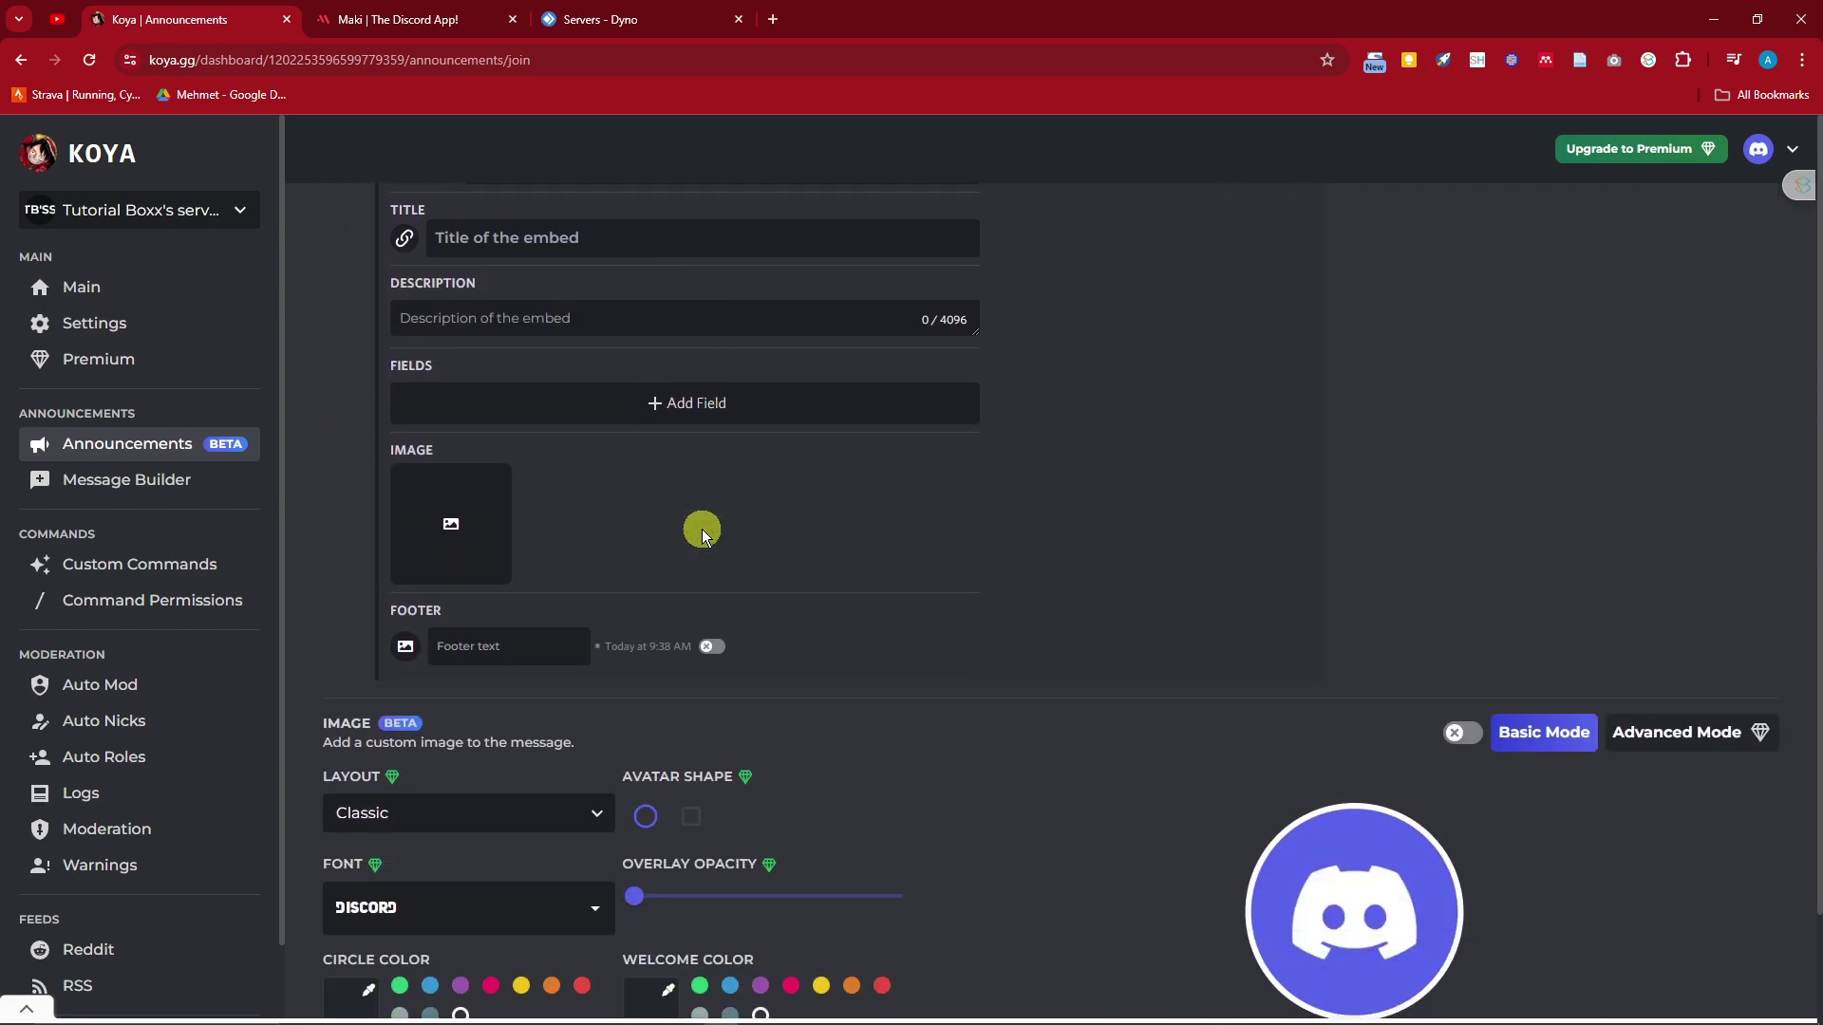
scroll(703, 528, down, 4)
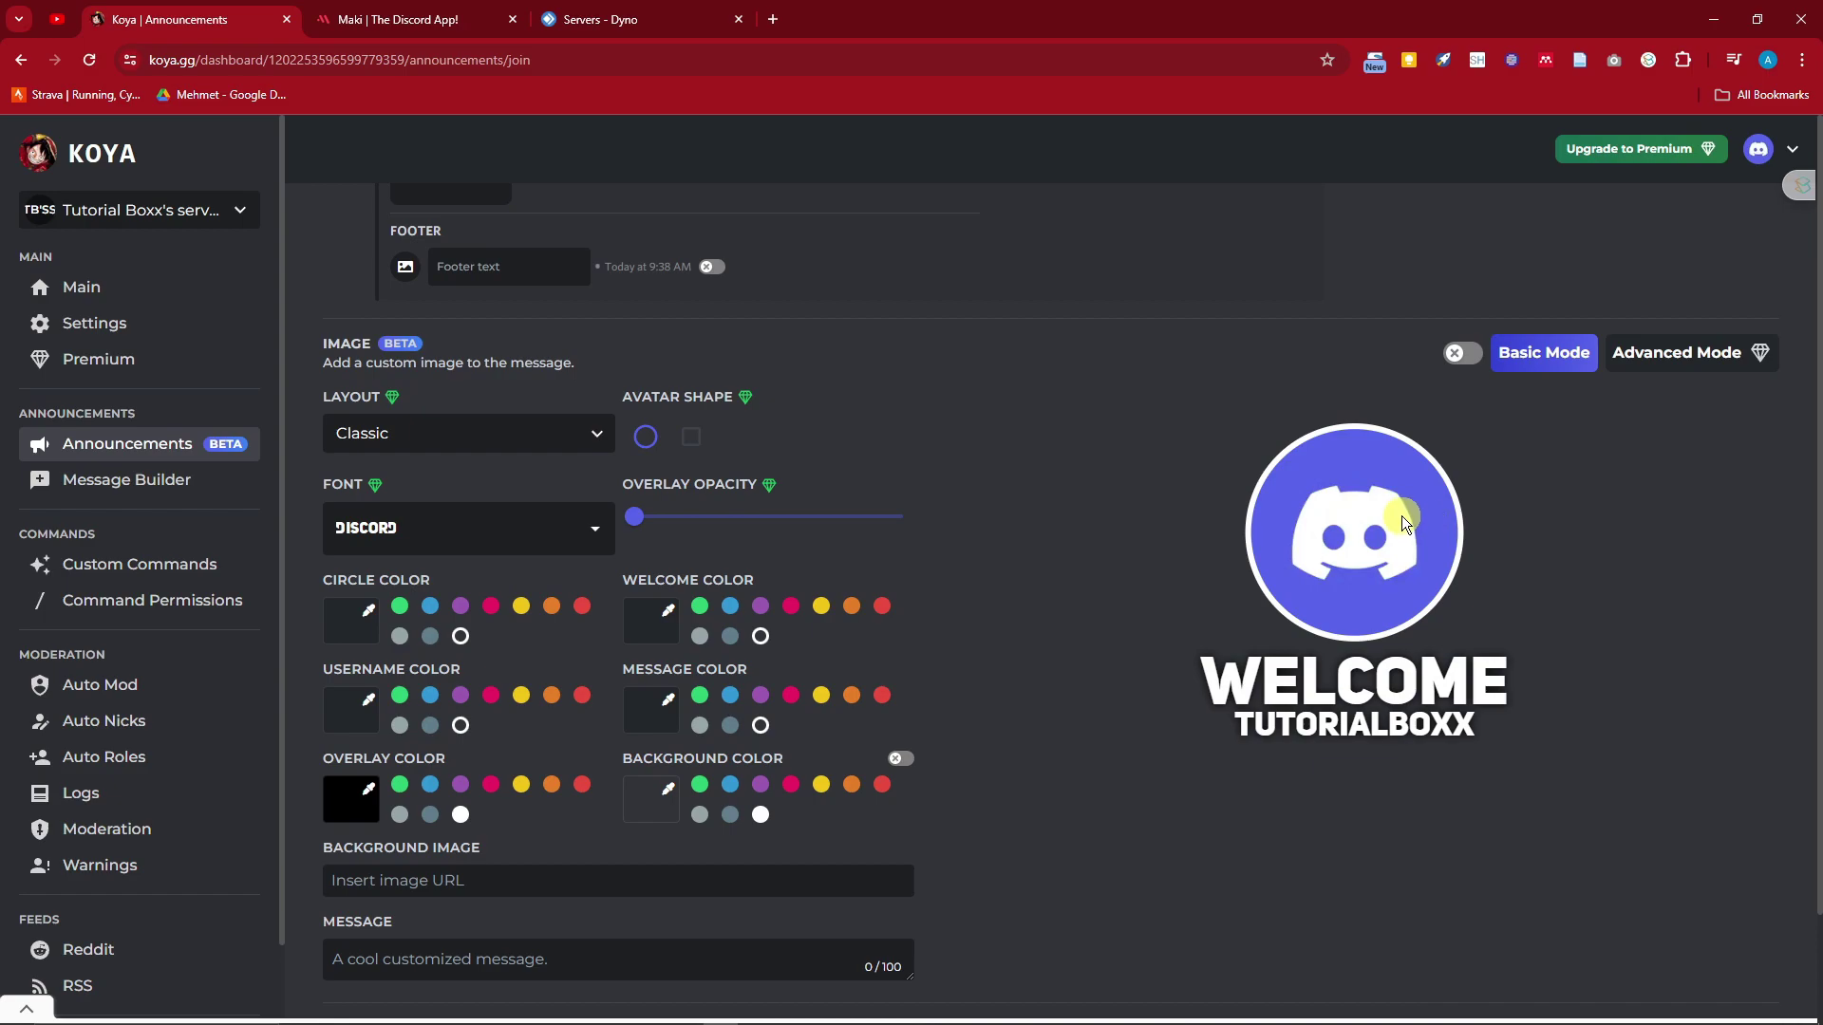
Browse Koya's custom commands, auto moderation and auto roles pages.
click(156, 562)
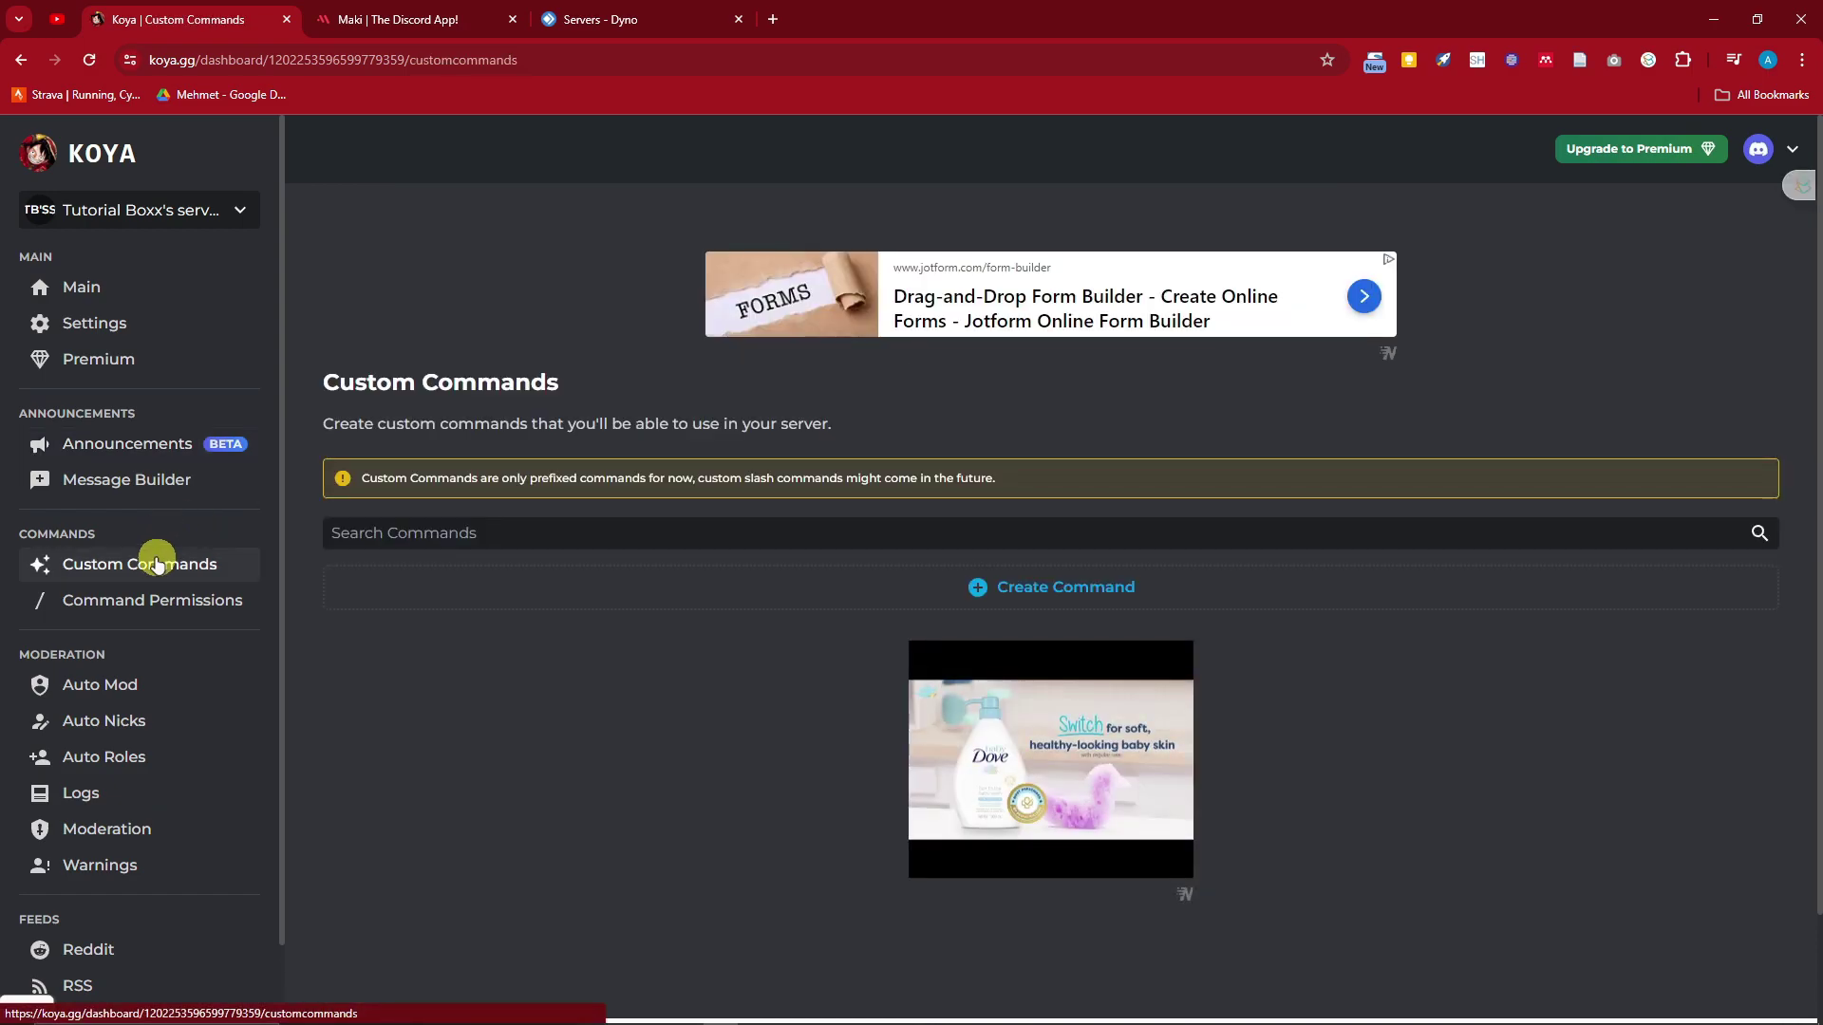
click(159, 686)
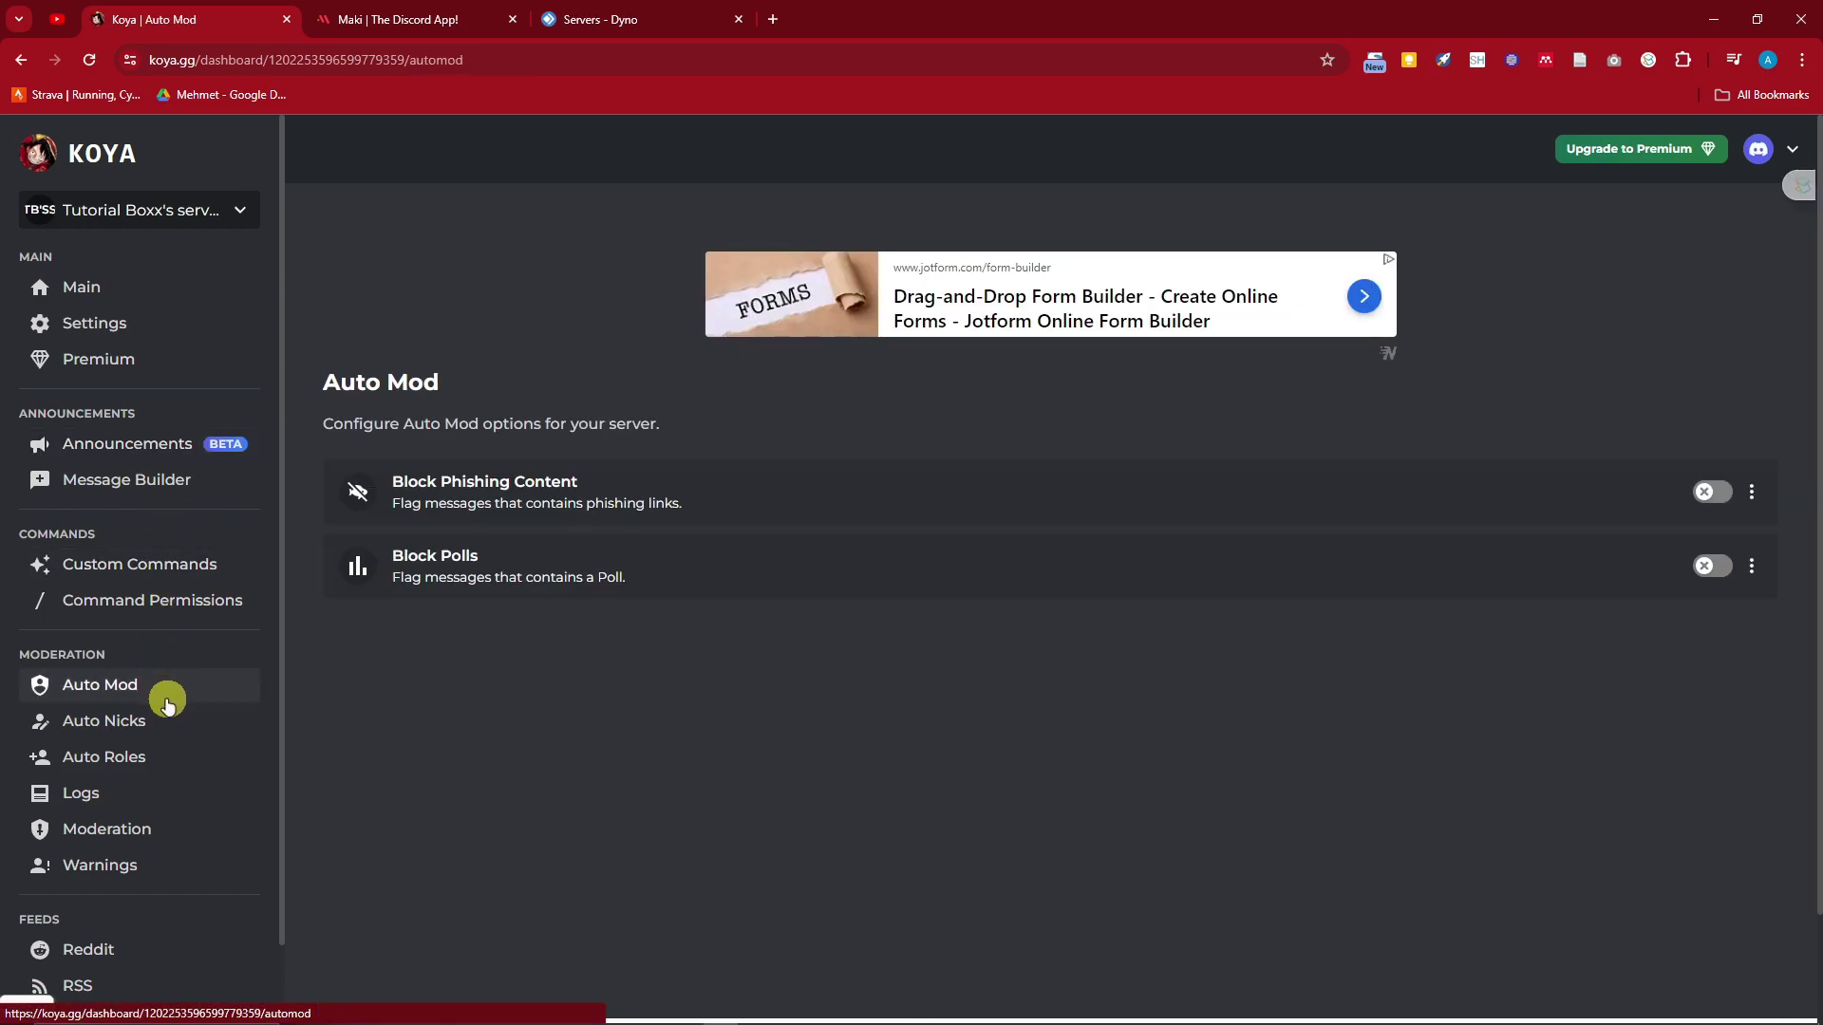
click(129, 759)
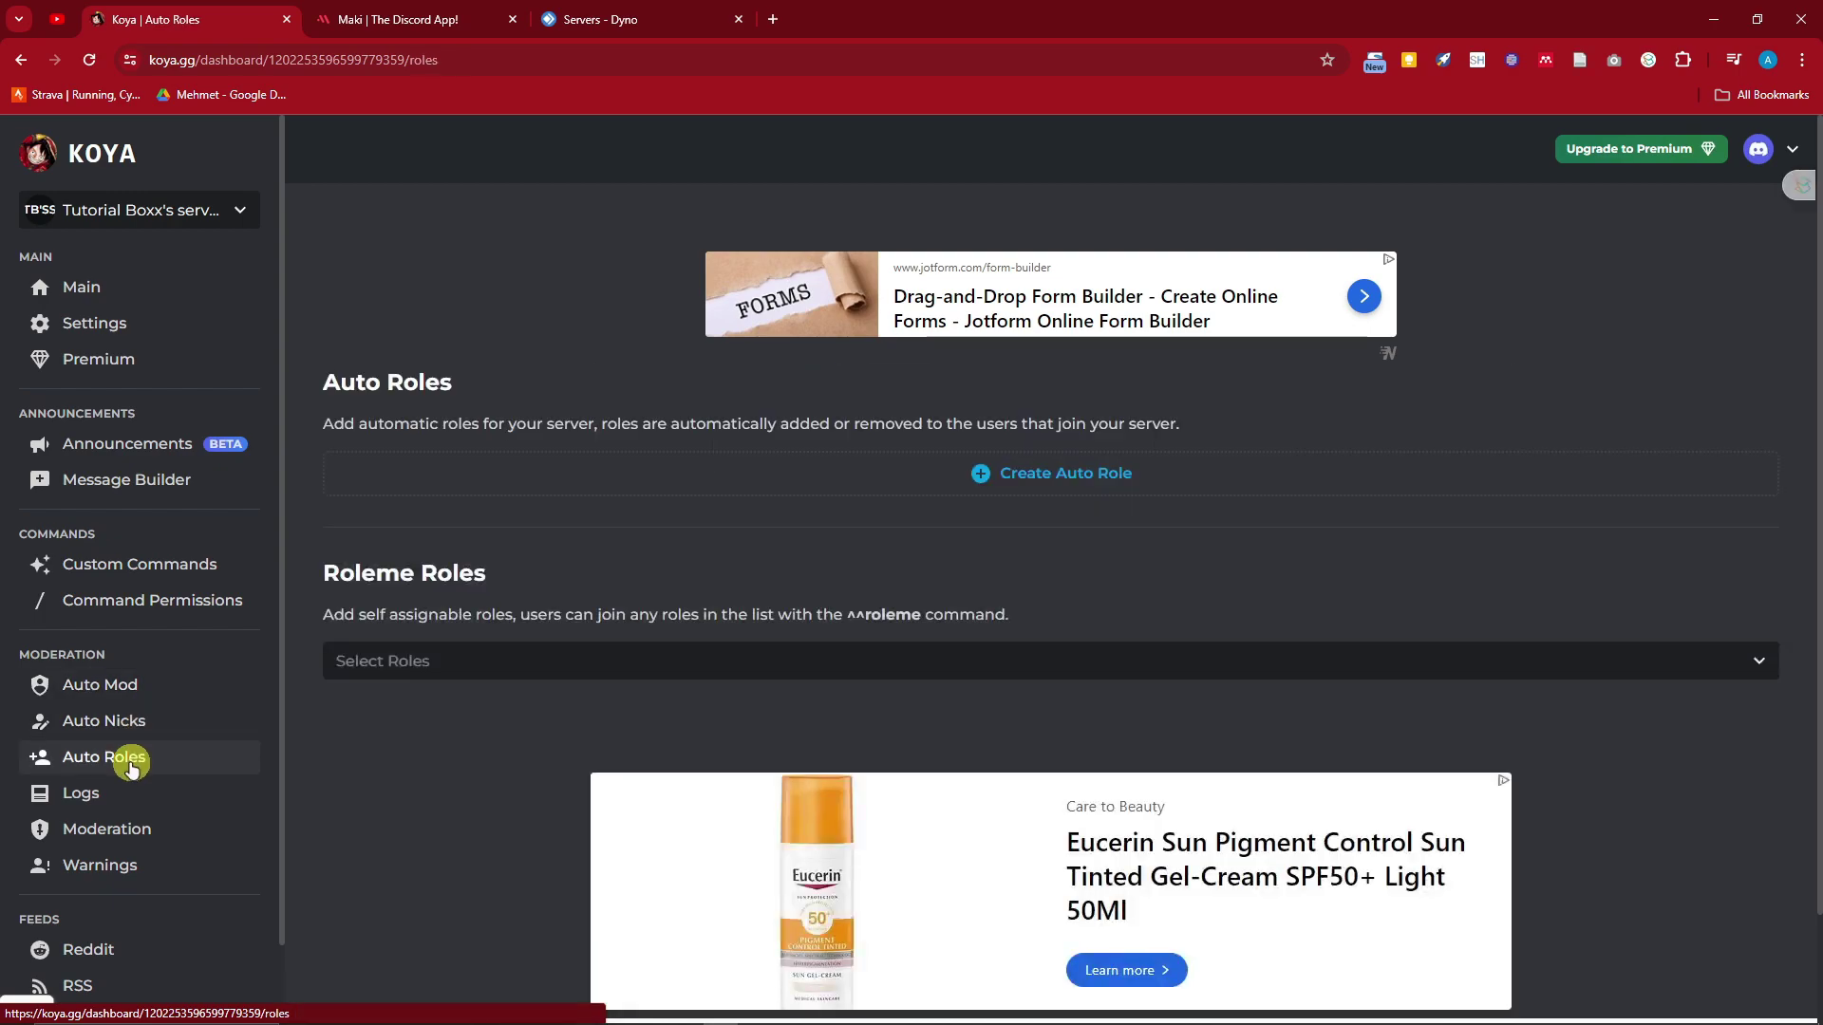
scroll(541, 693, down, 1)
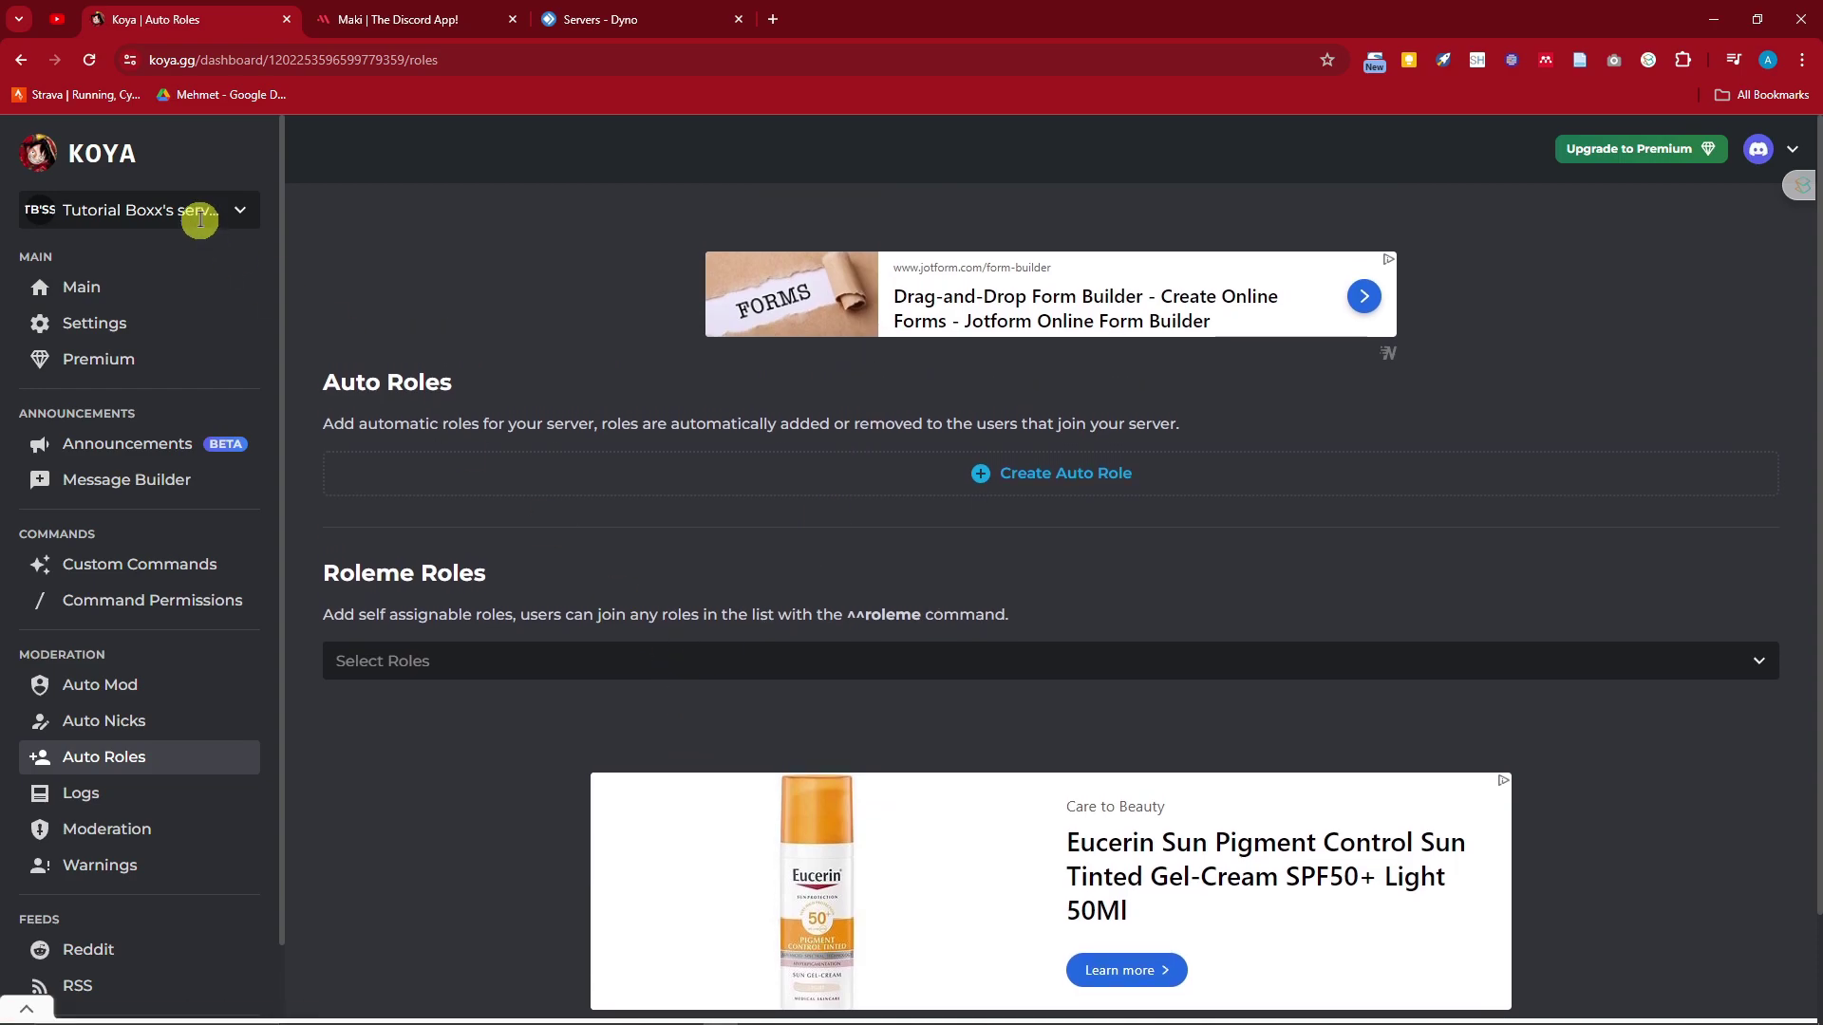
scroll(176, 609, down, 1)
Return to auto moderation, then open Message Builder and start a new custom message.
click(176, 608)
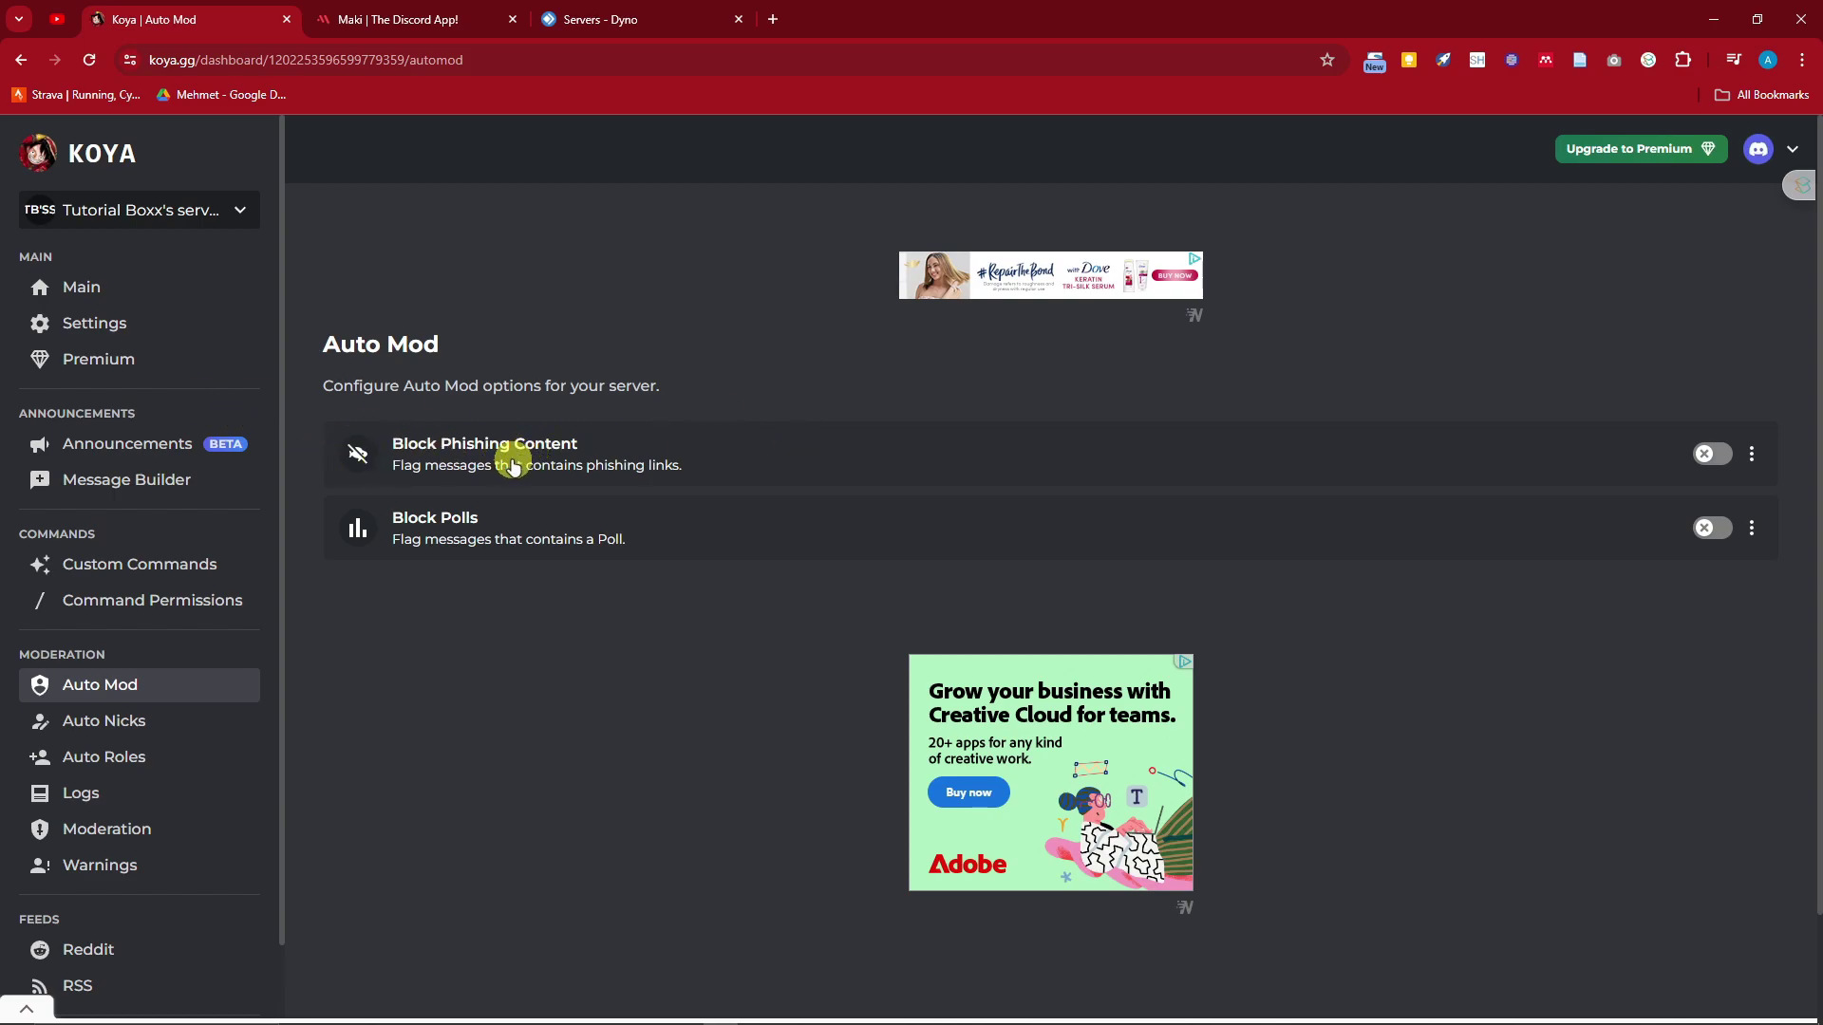
click(124, 477)
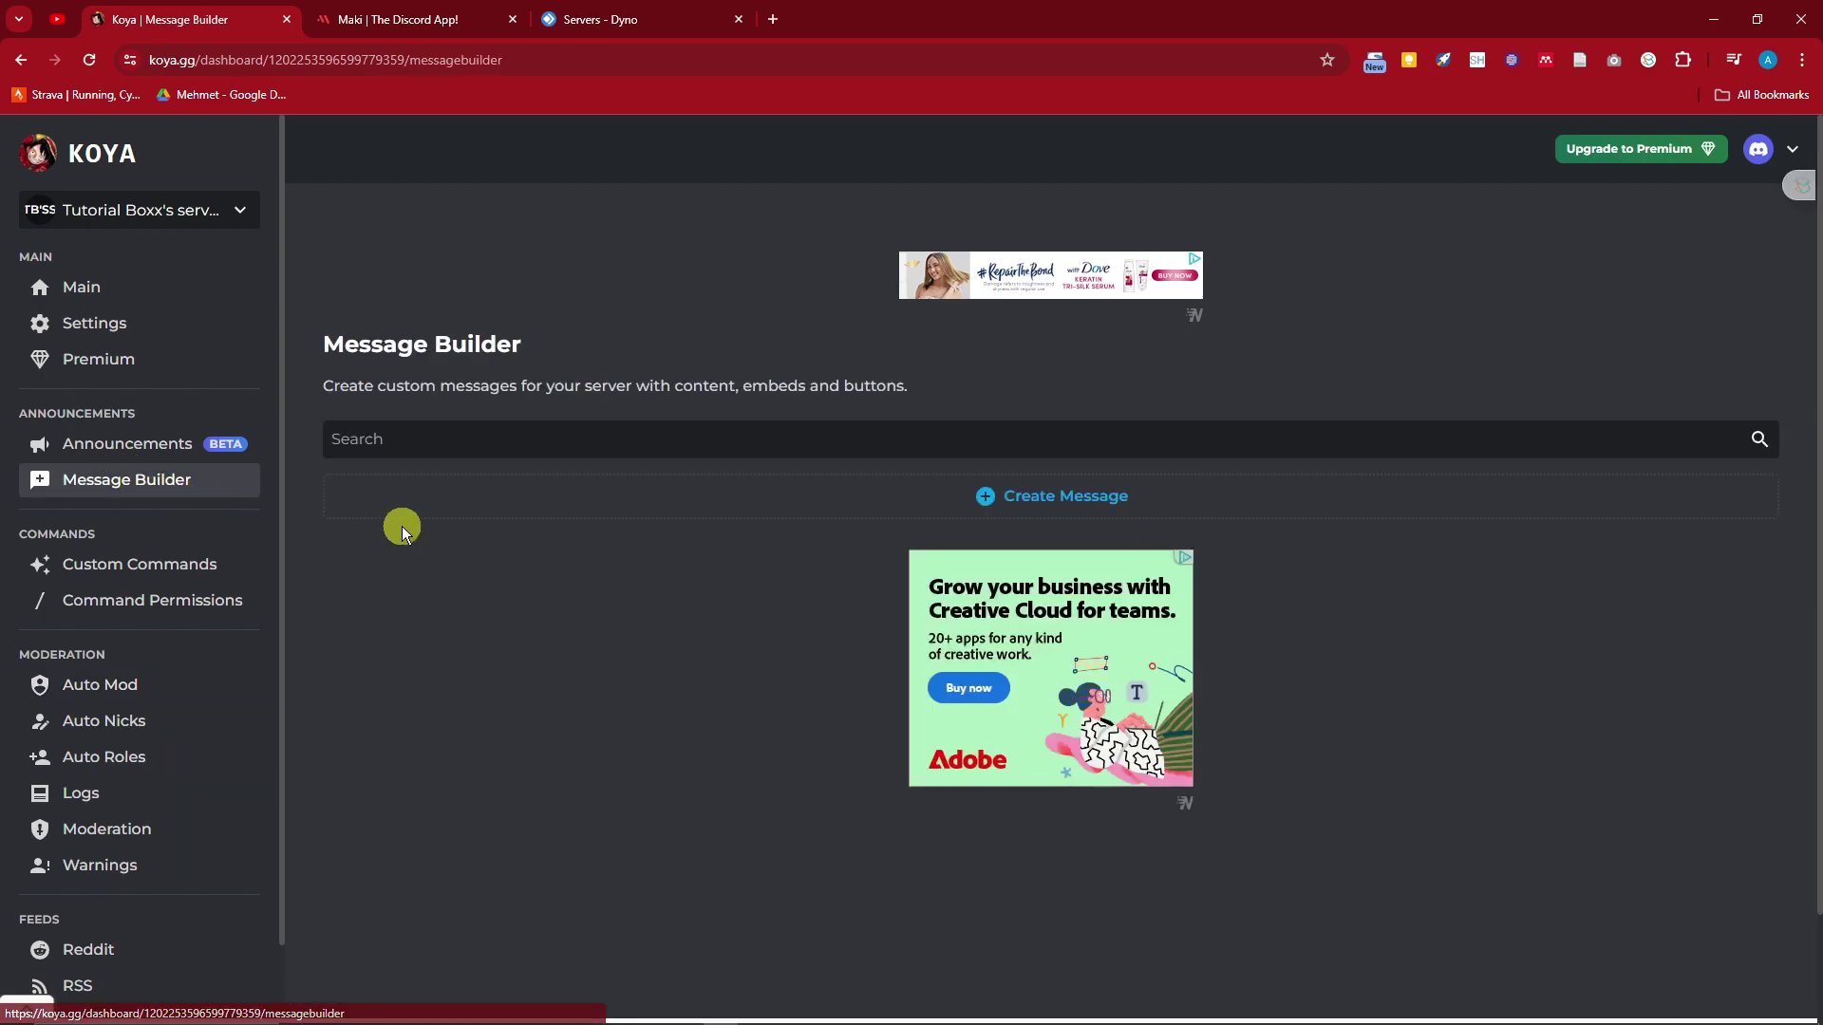
click(976, 511)
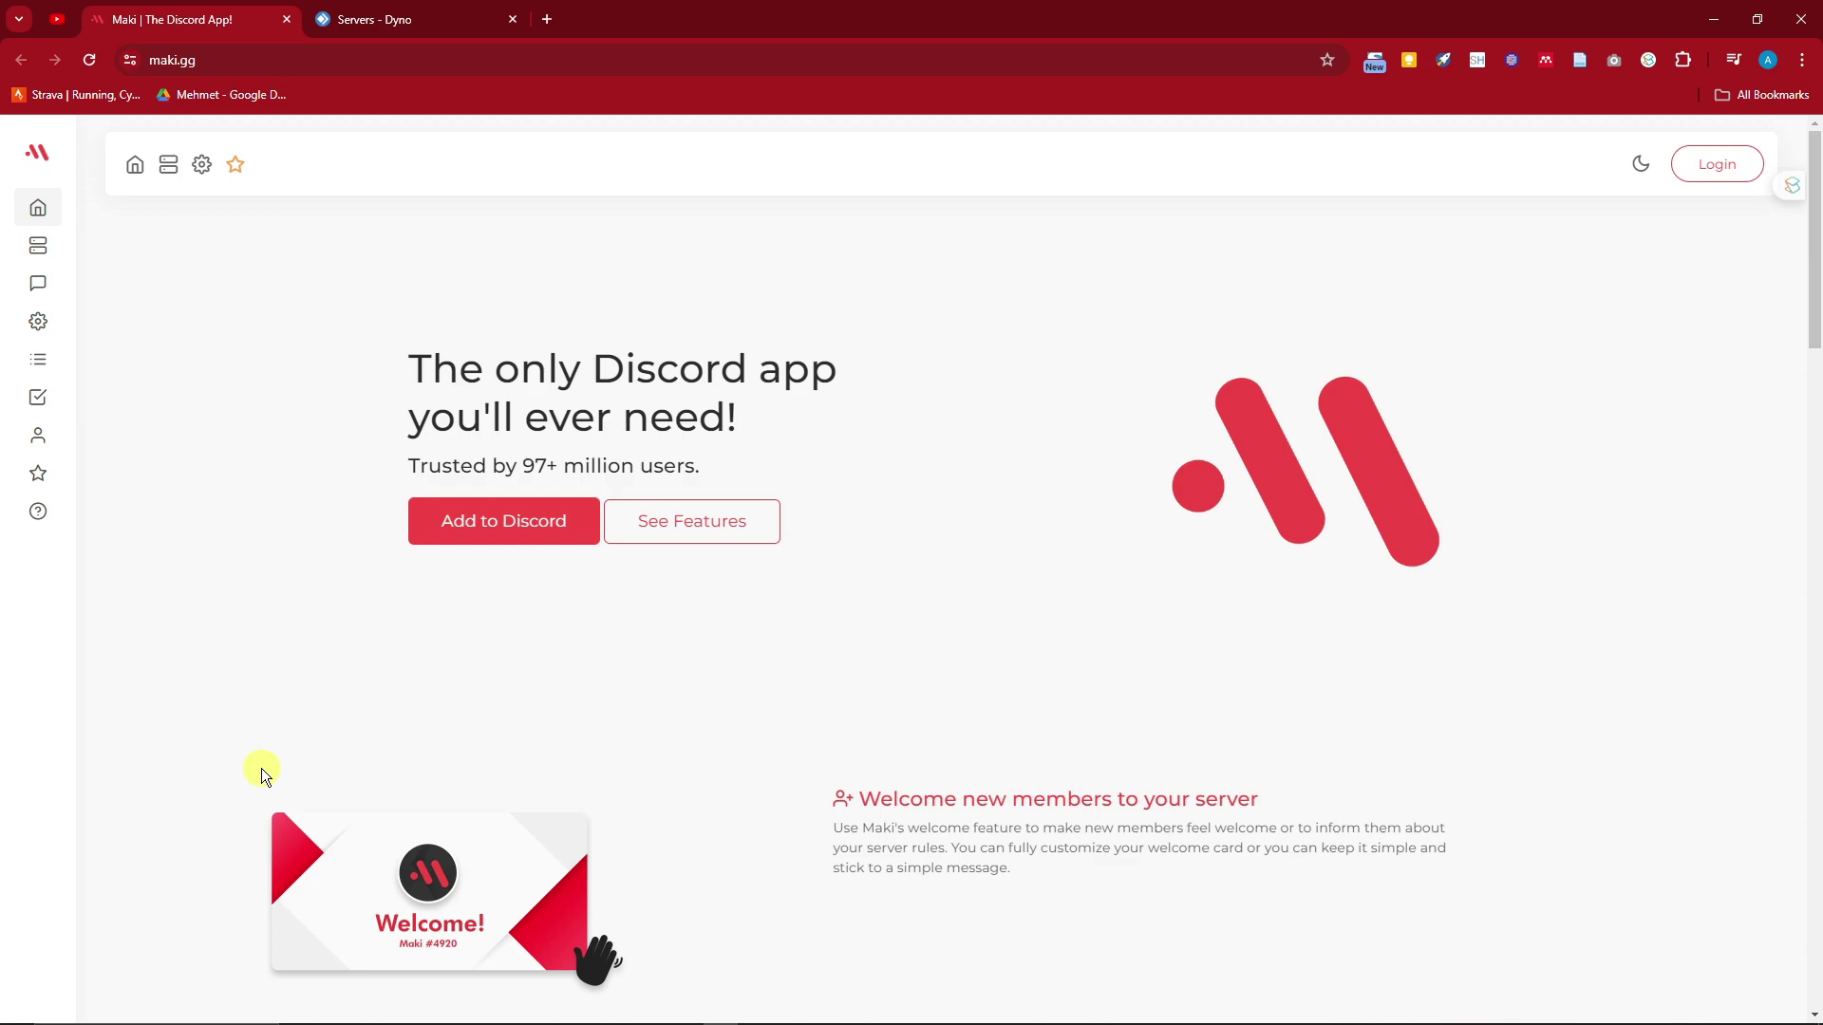
Scroll the maki.gg homepage, highlighting the Reward members heading and the next feature headings.
scroll(271, 760, down, 7)
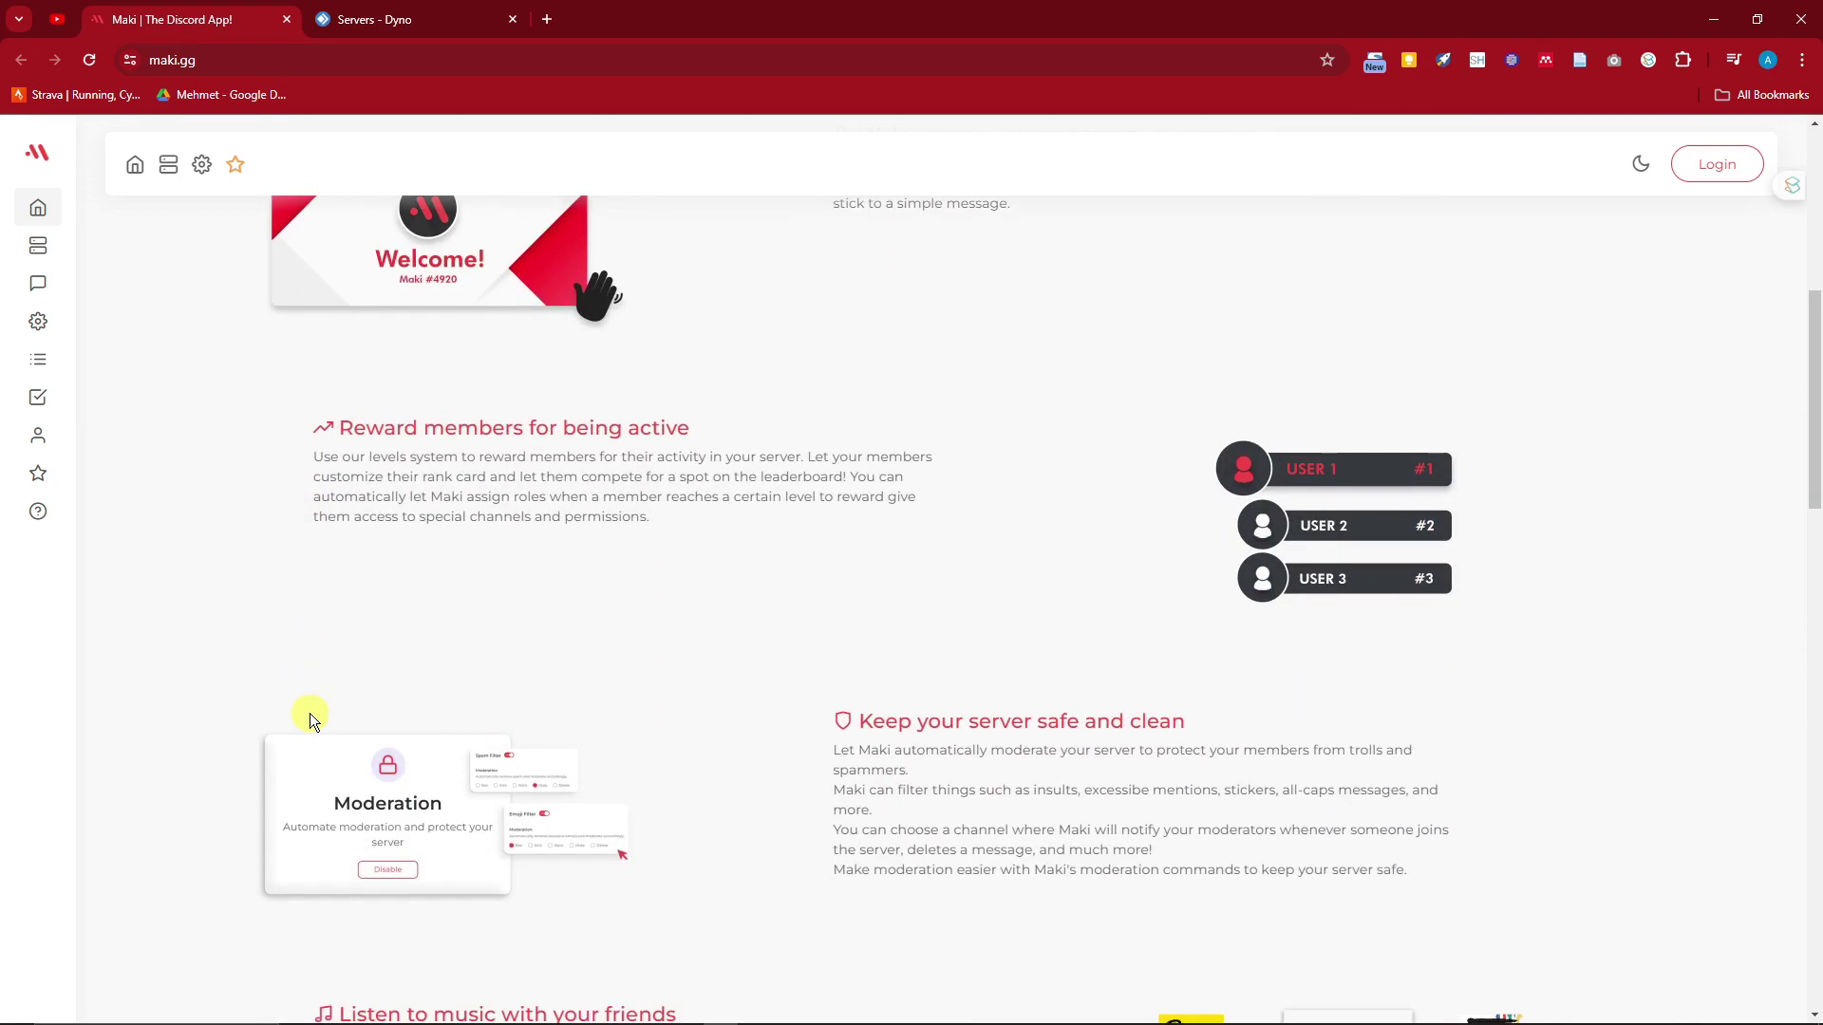
scroll(309, 714, down, 3)
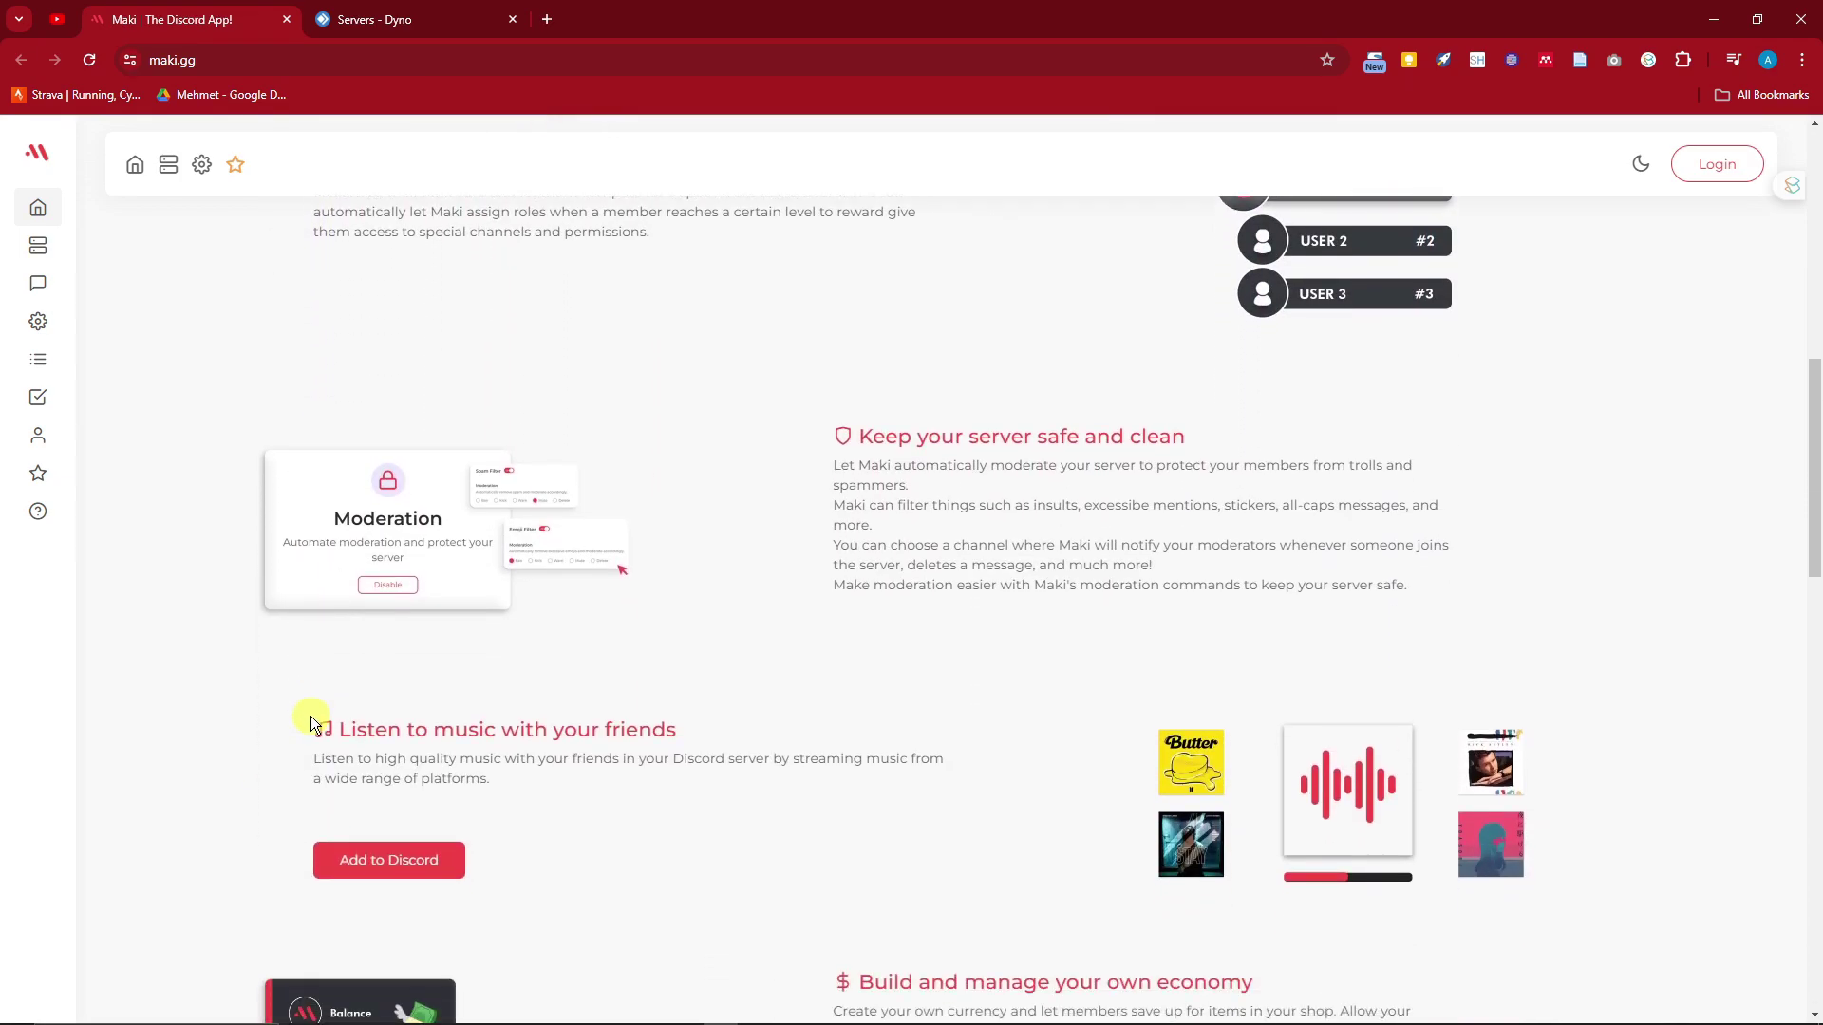
scroll(310, 716, up, 3)
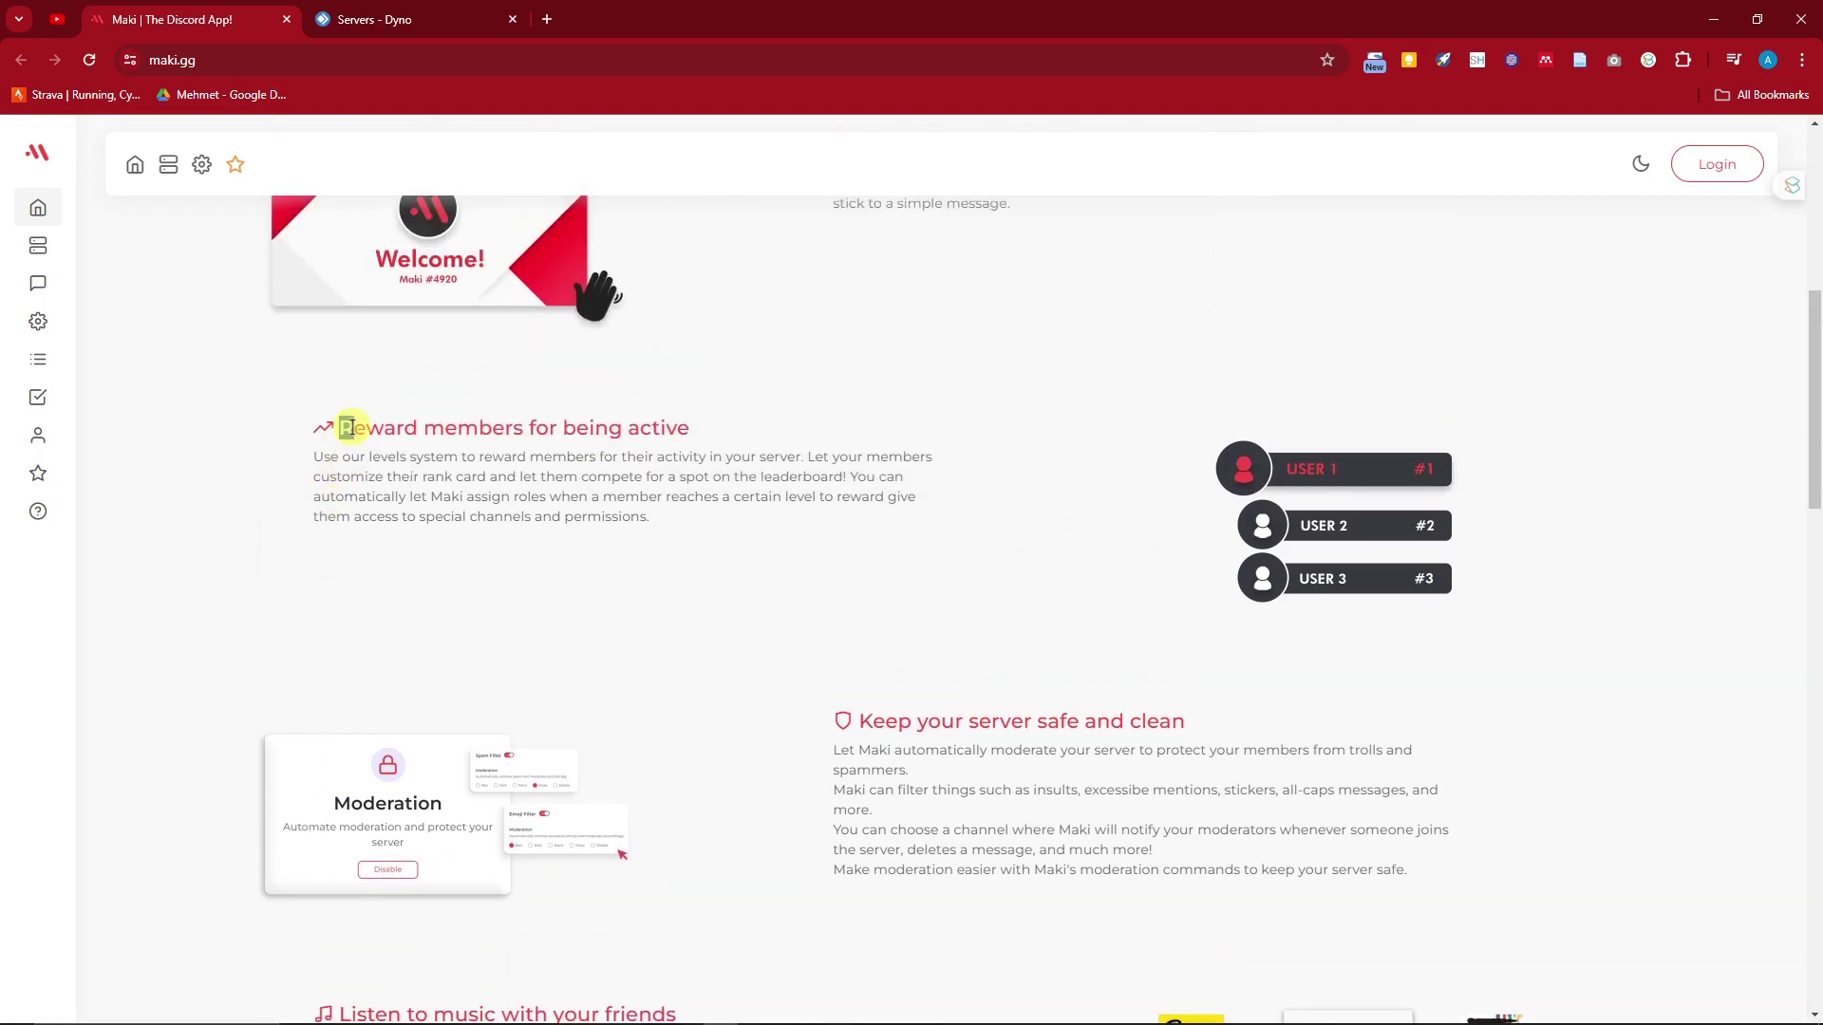
drag(347, 428, 668, 428)
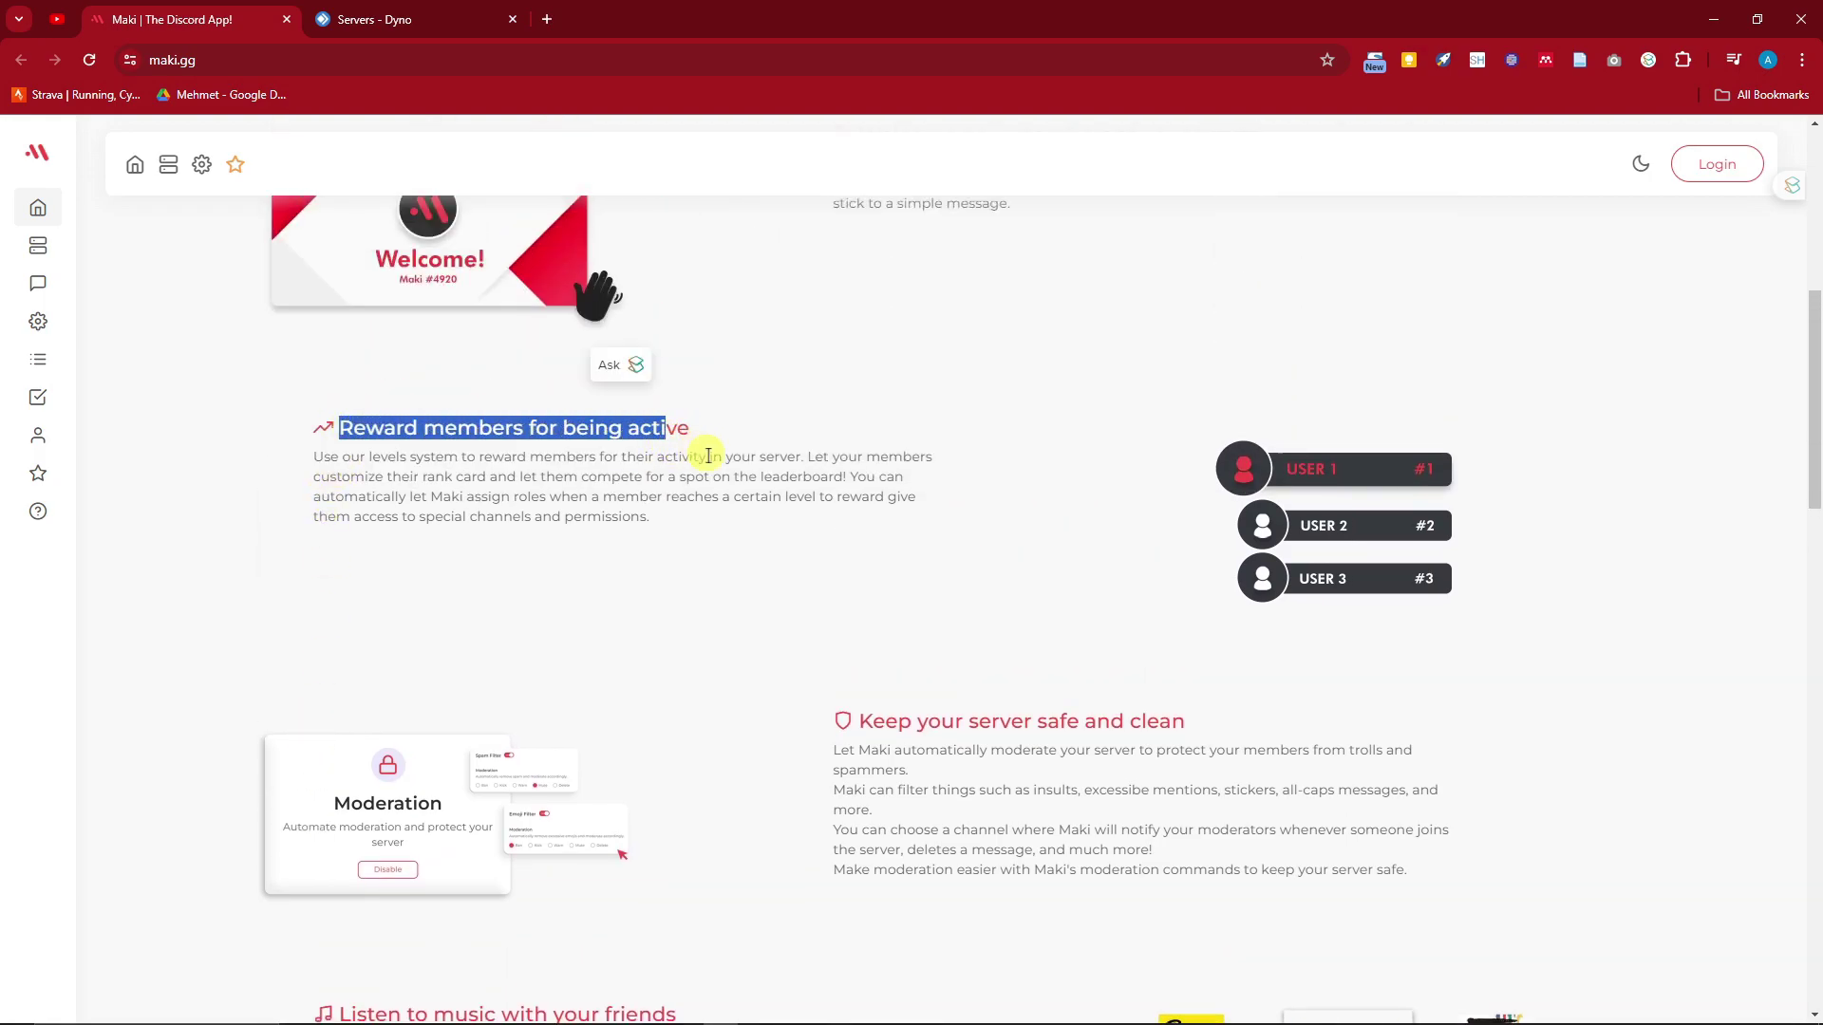
scroll(708, 456, down, 6)
drag(344, 444, 677, 444)
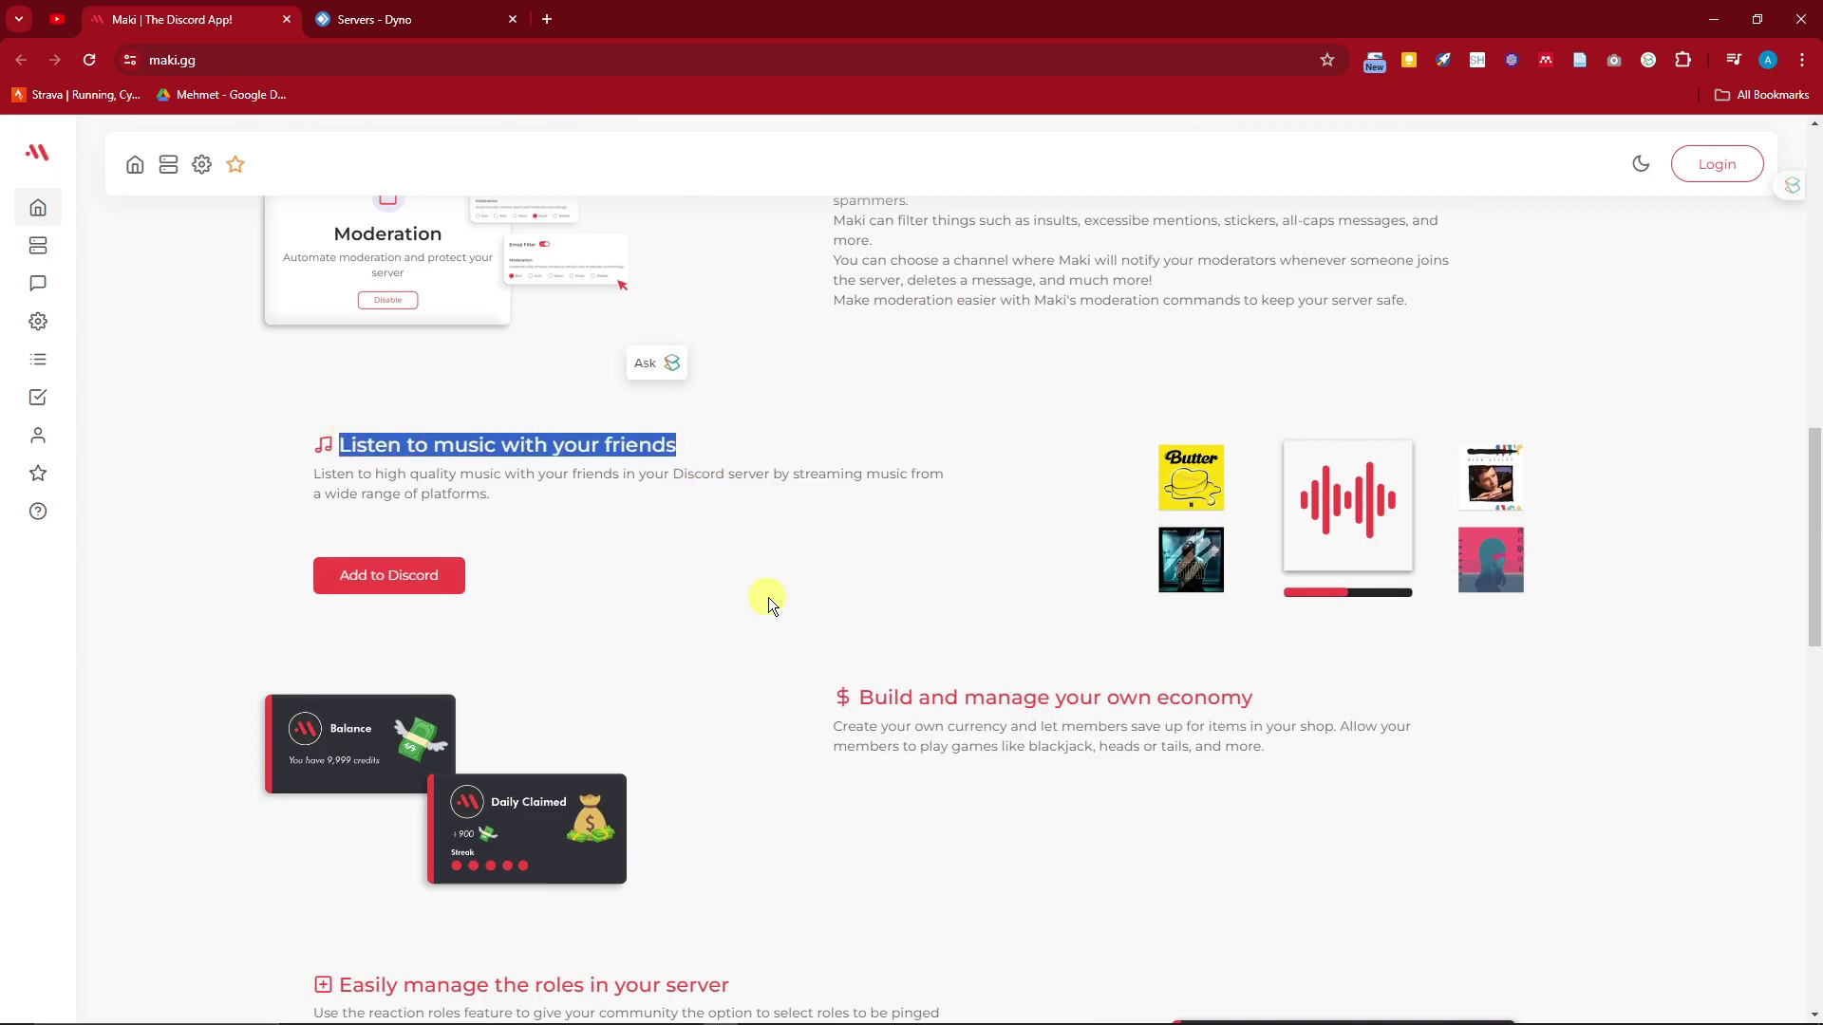
scroll(769, 598, down, 3)
drag(857, 412, 1223, 415)
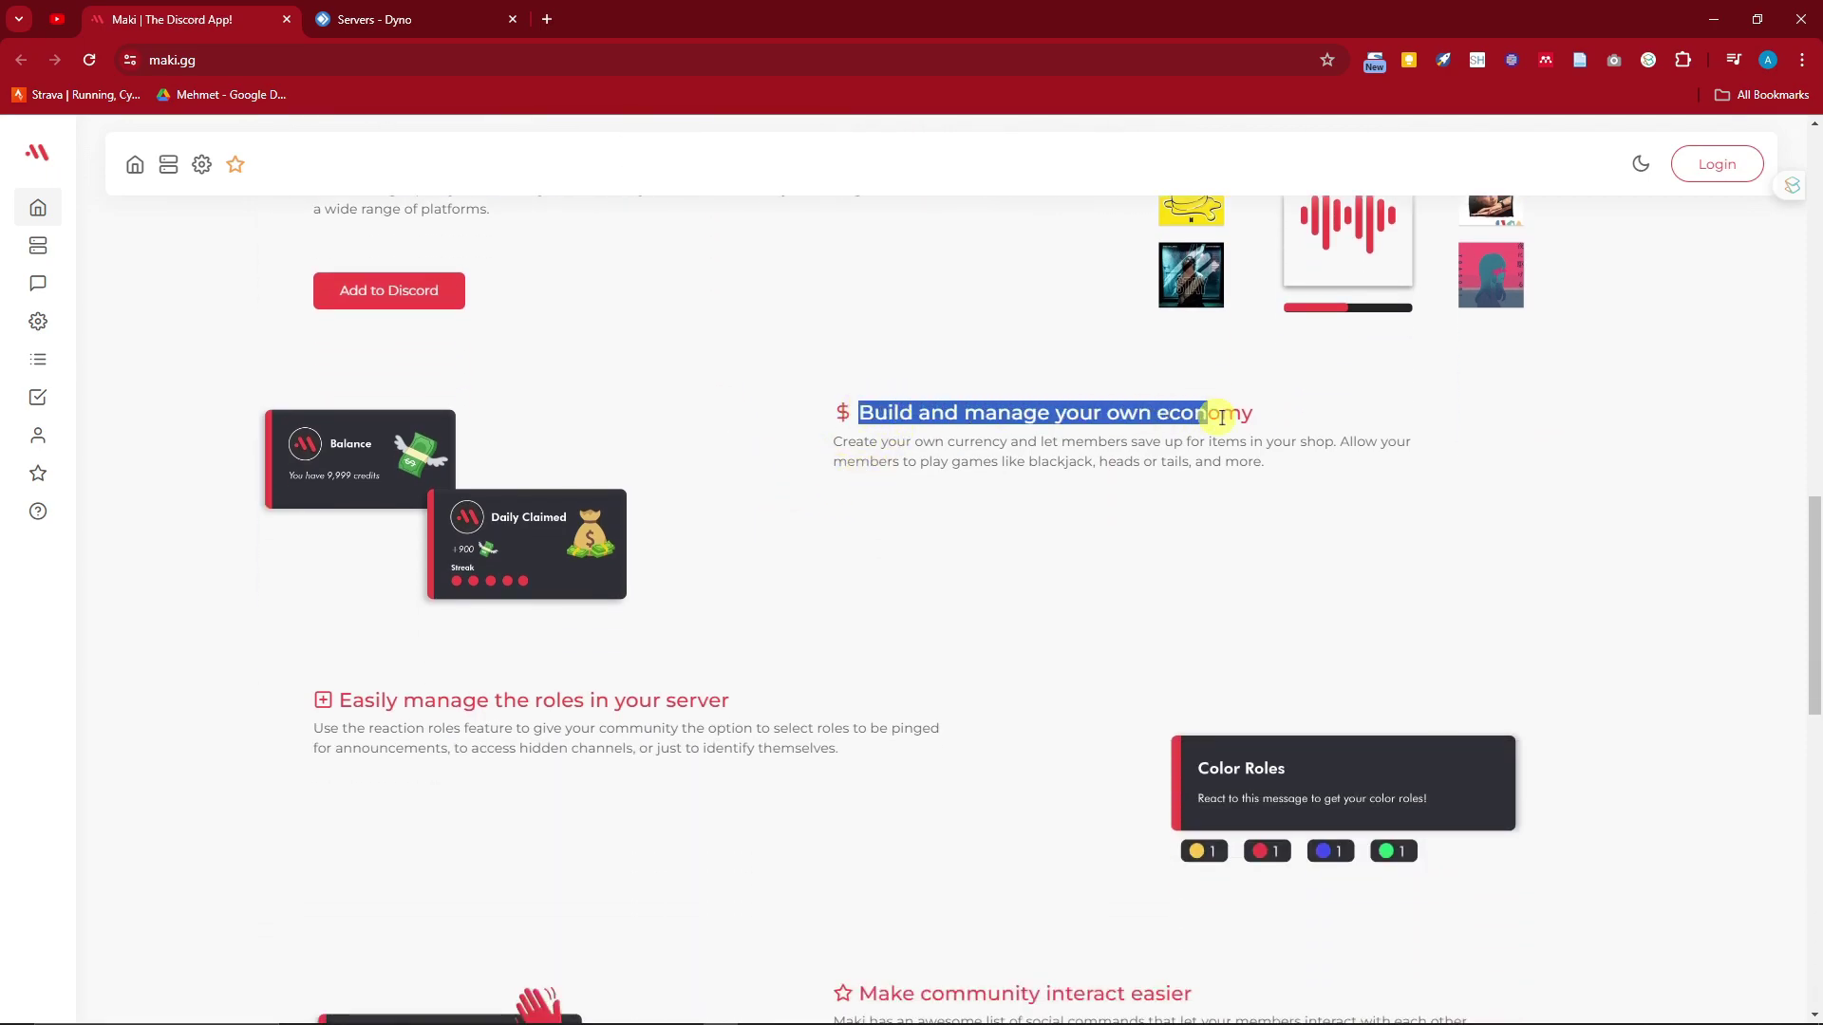
click(1250, 473)
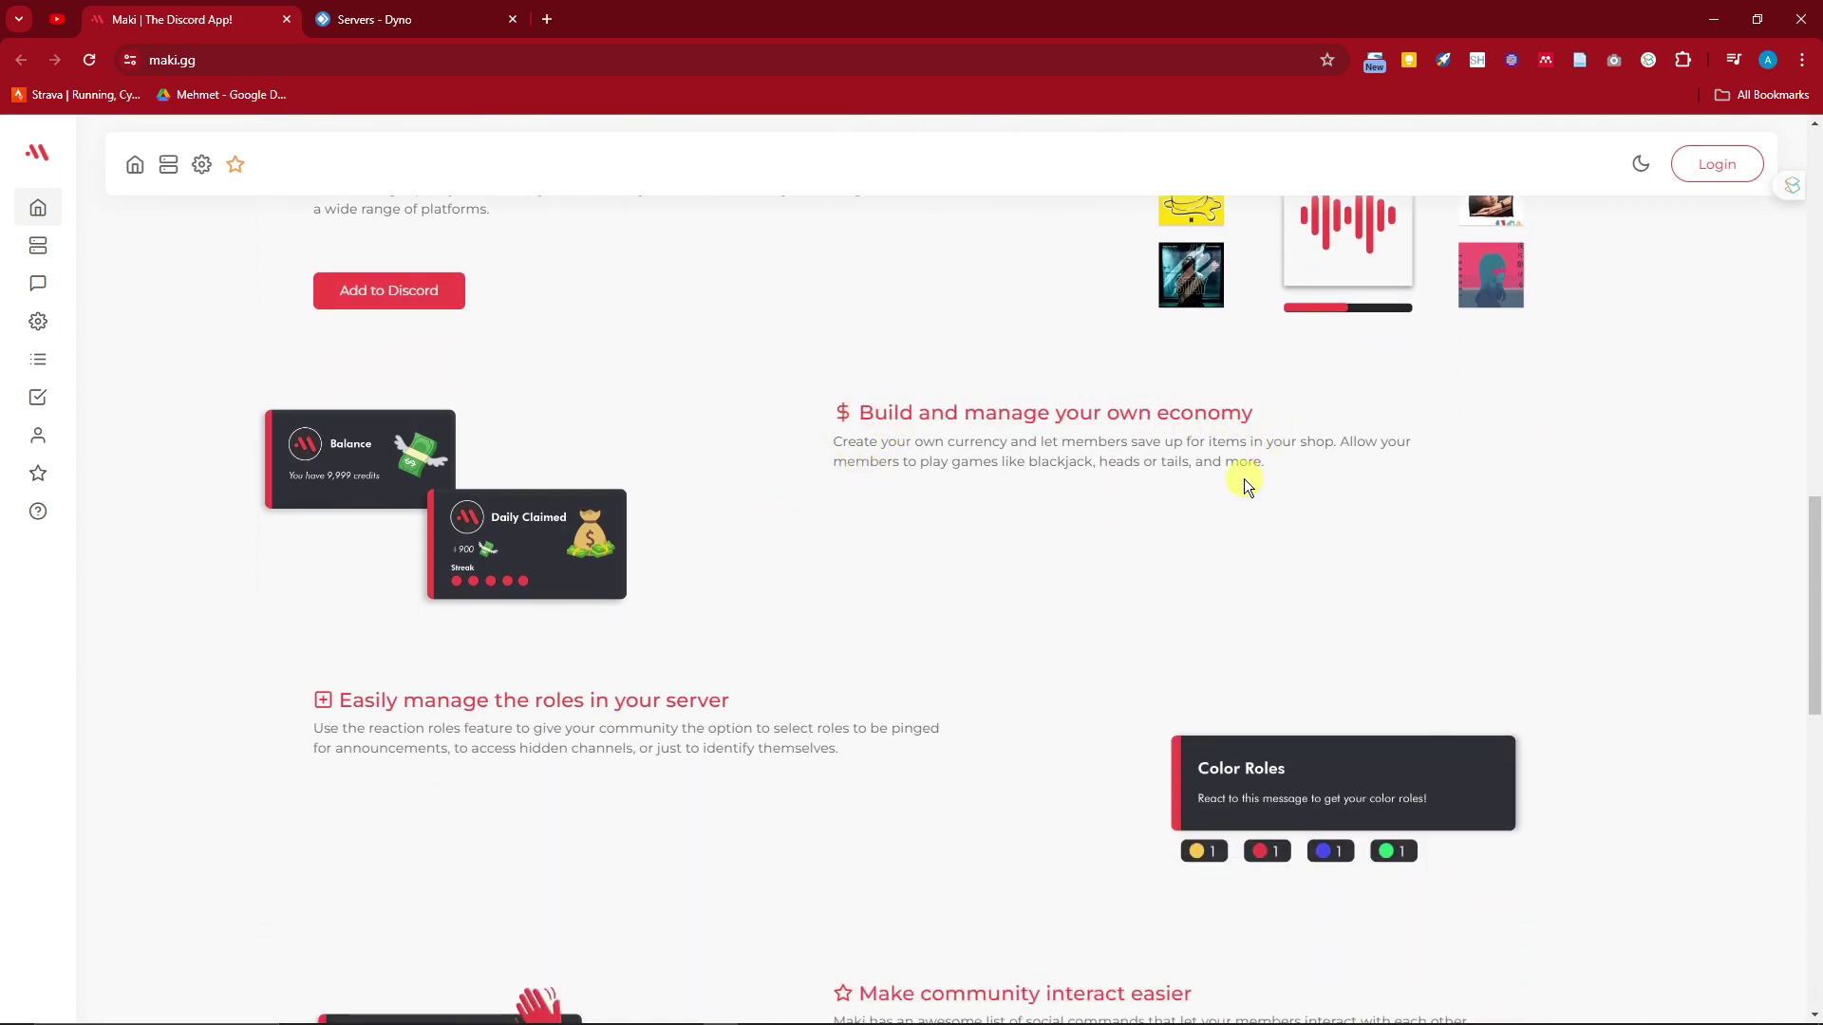
Highlight the economy, roles management and community interaction feature headings.
drag(1270, 467, 870, 420)
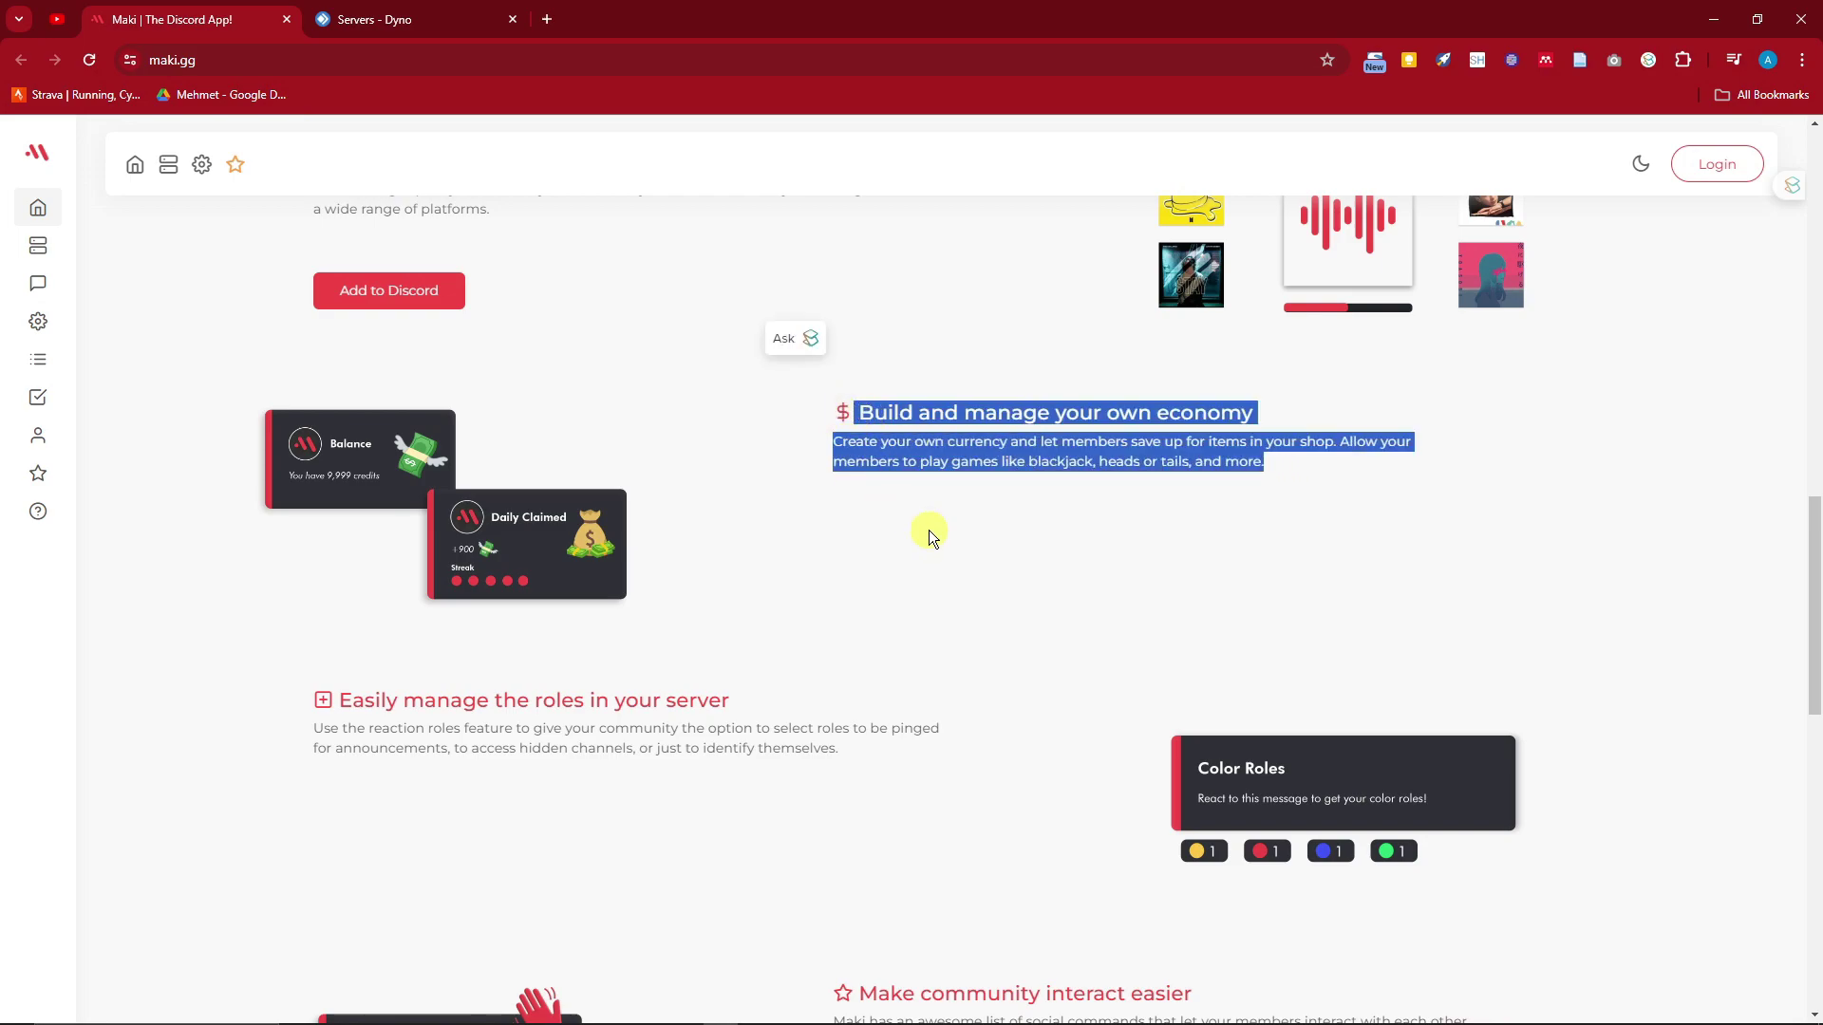
scroll(936, 541, down, 4)
drag(335, 320, 750, 330)
scroll(949, 463, down, 4)
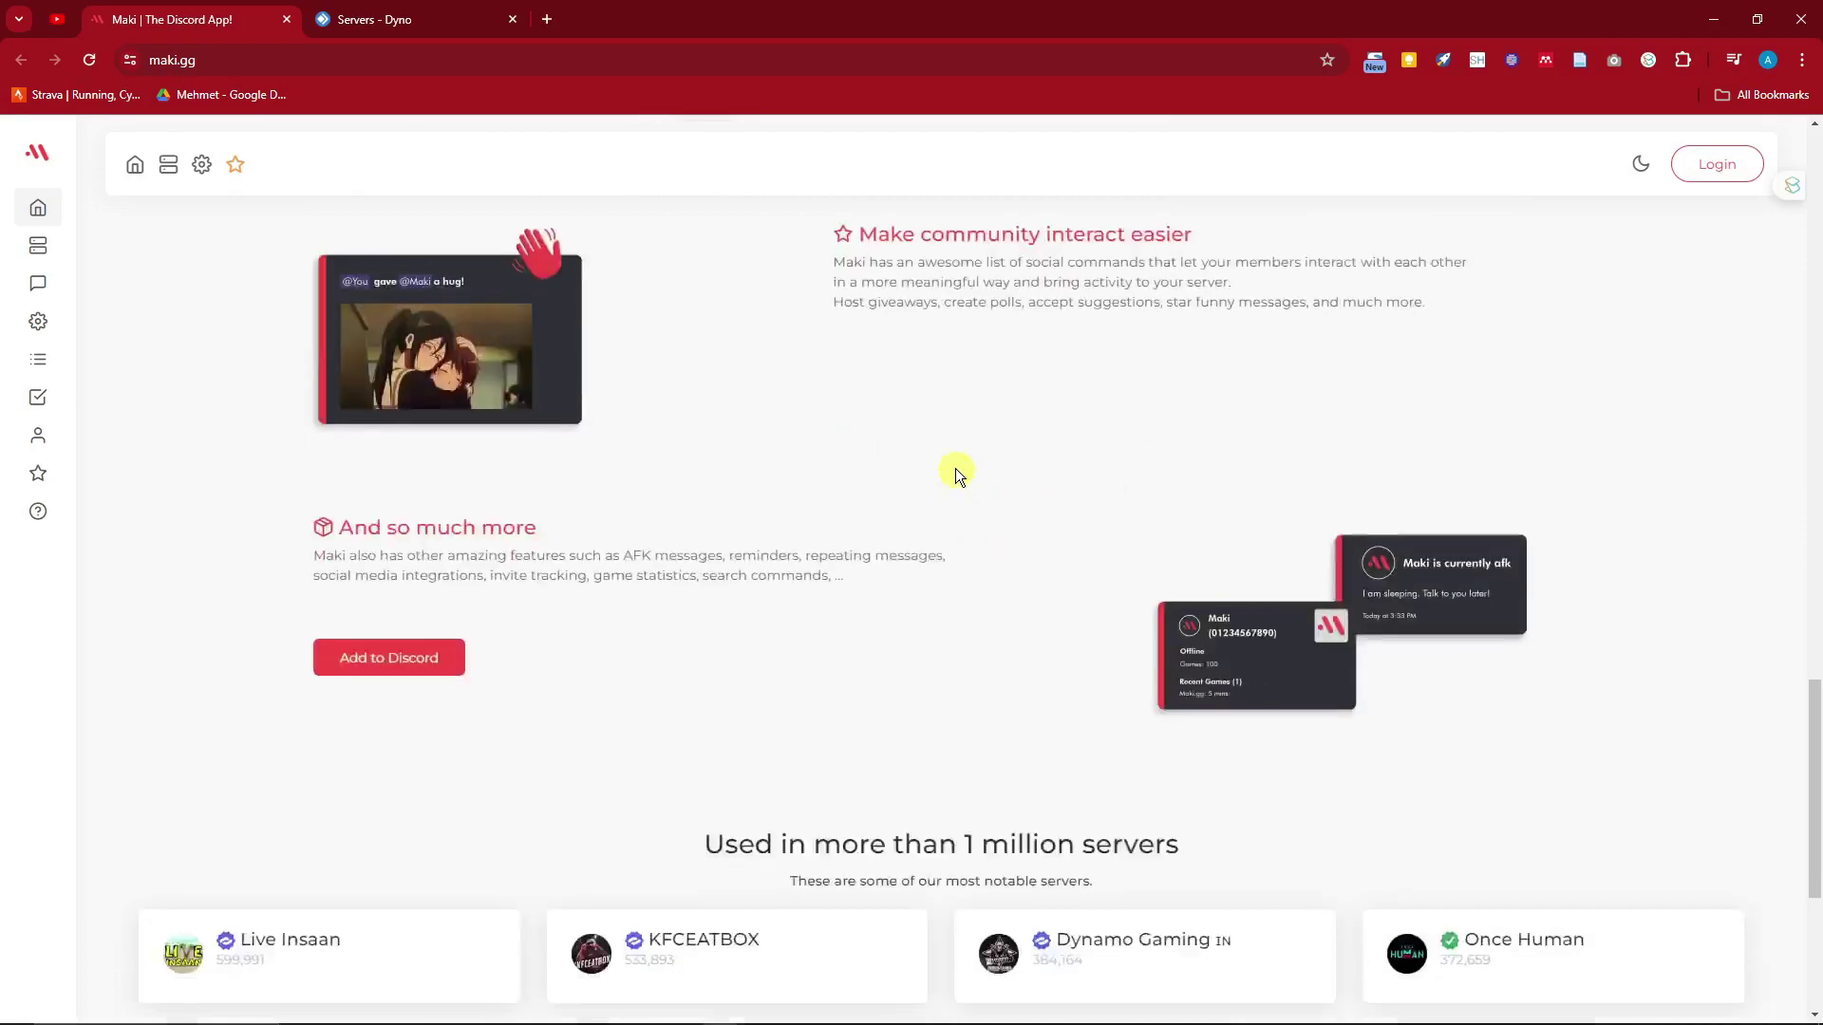
drag(875, 232, 1195, 234)
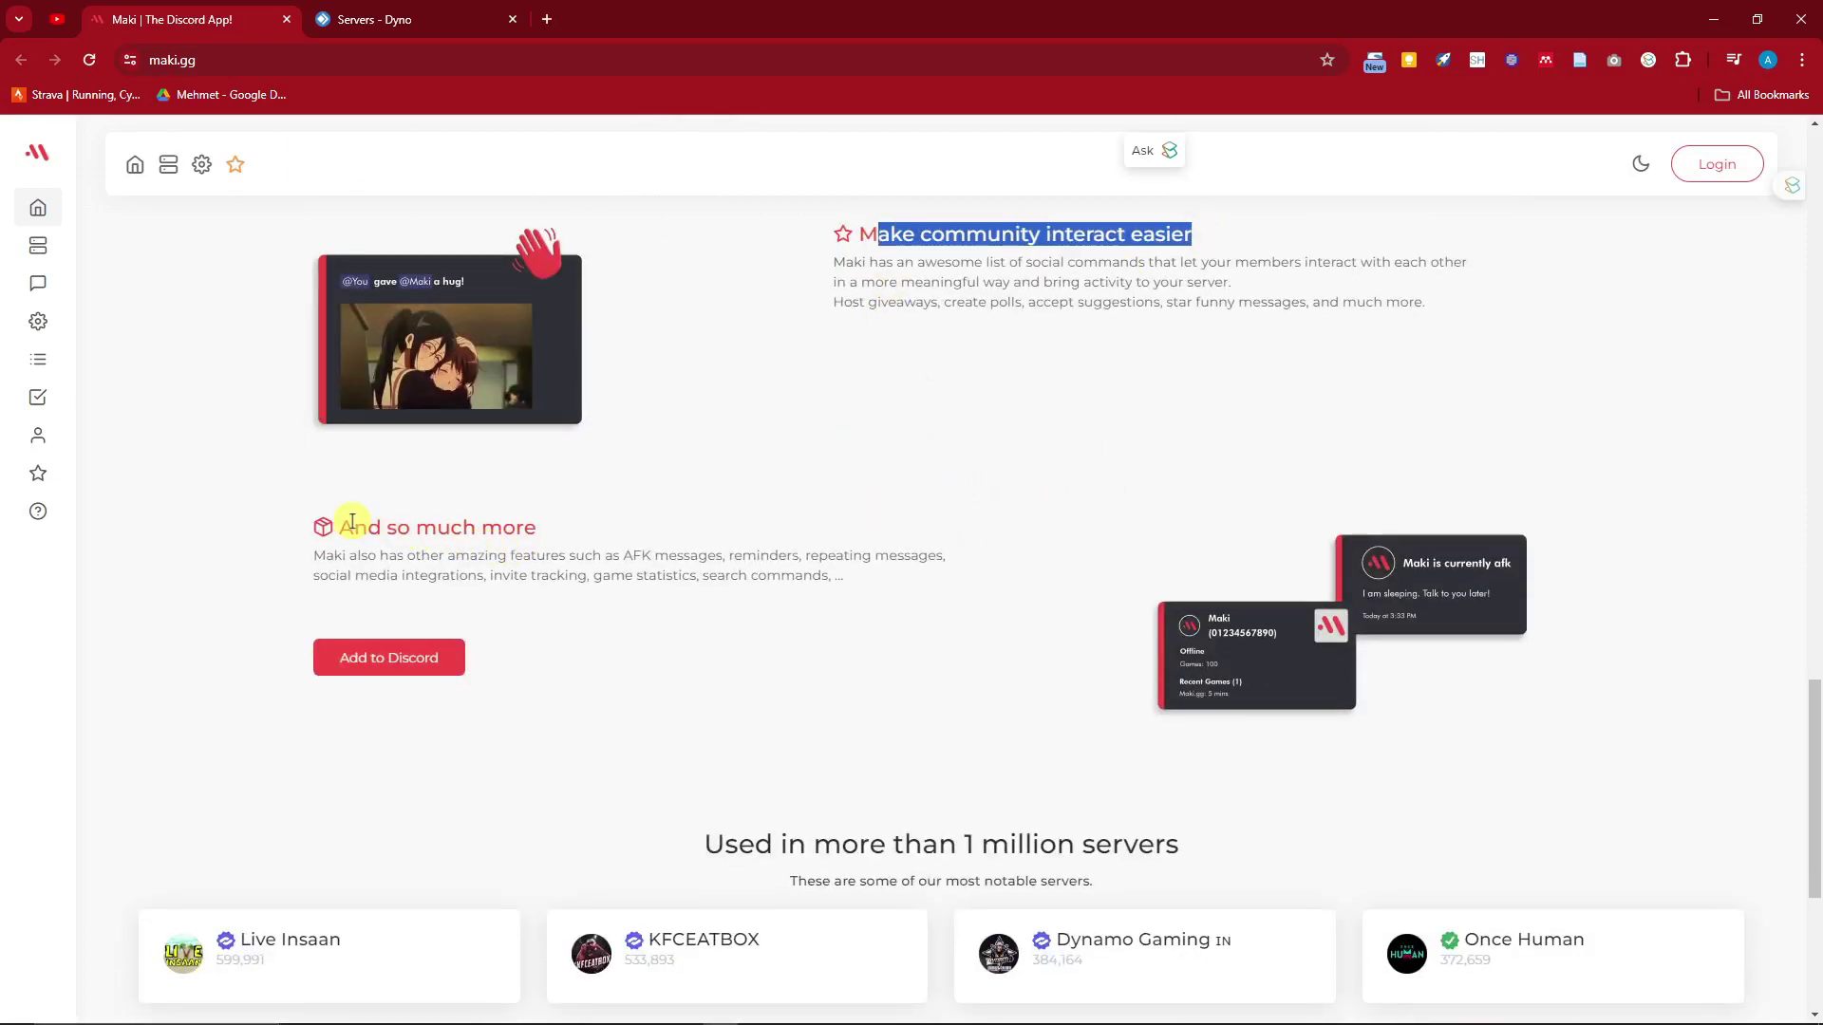
drag(342, 525, 630, 533)
scroll(877, 762, up, 20)
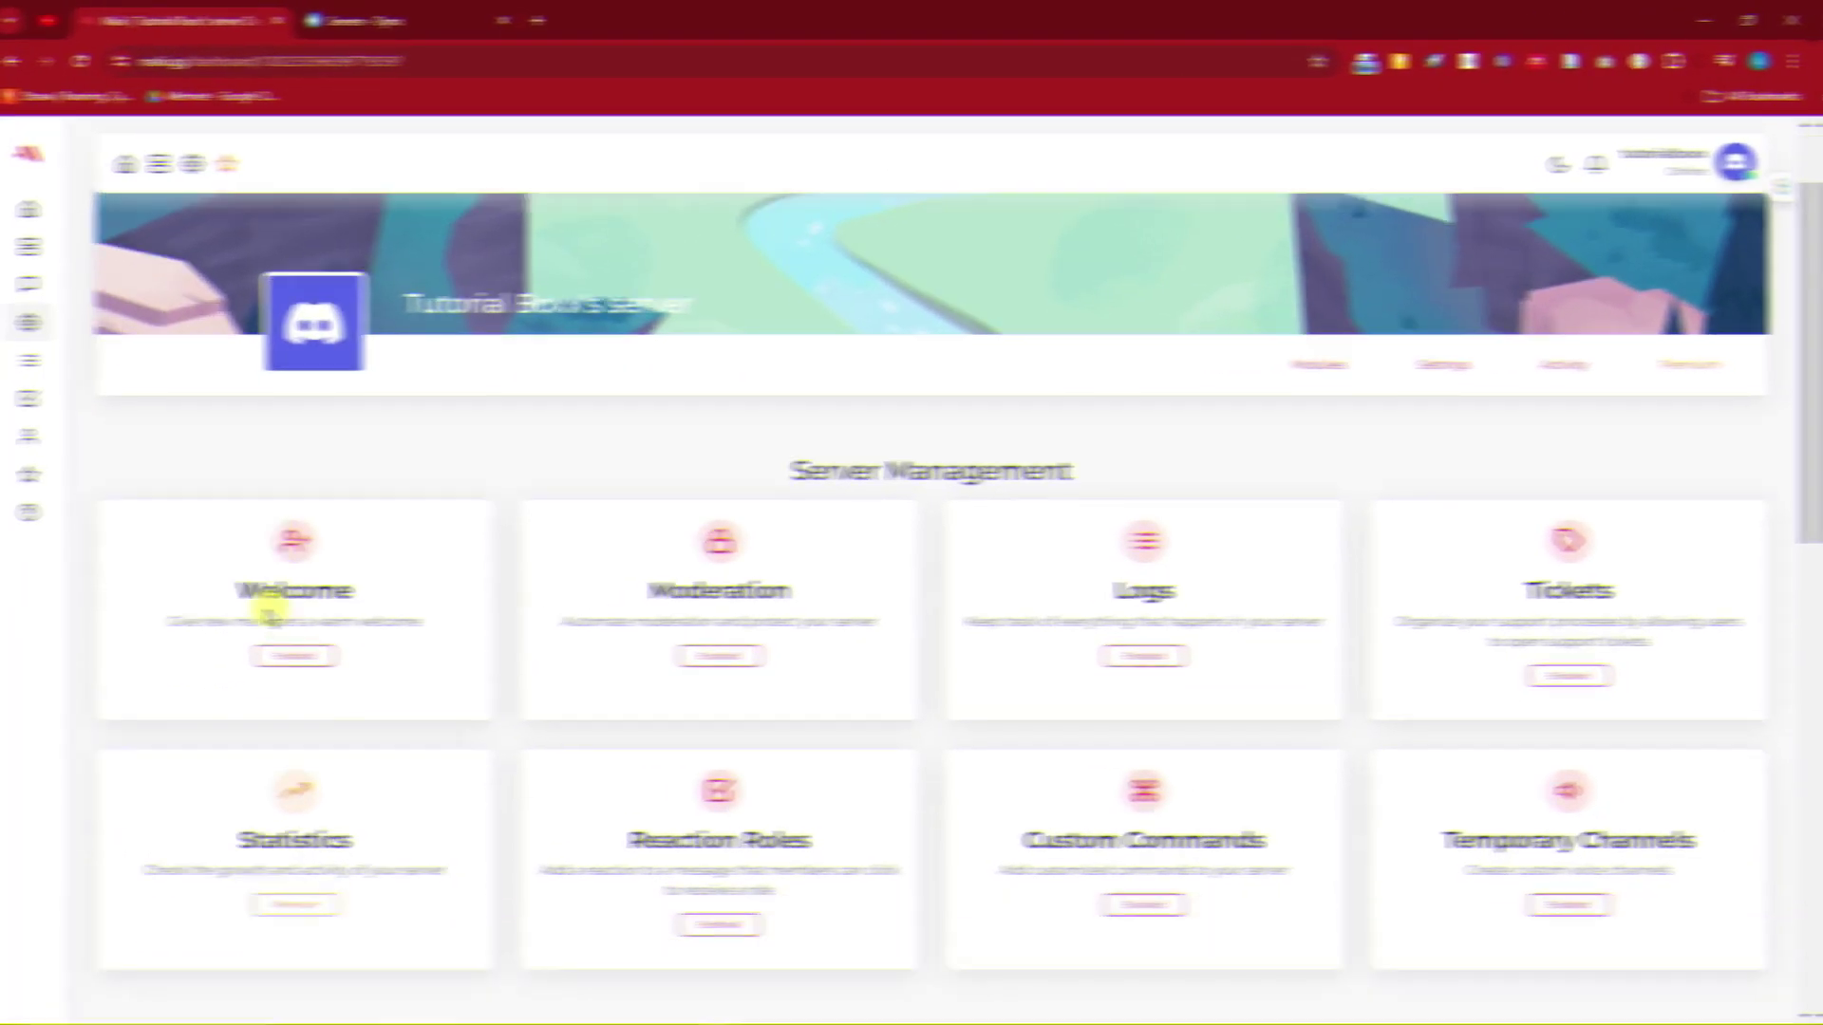
Switch the Maki dashboard to dark theme and look over the Server Management modules.
scroll(277, 608, down, 2)
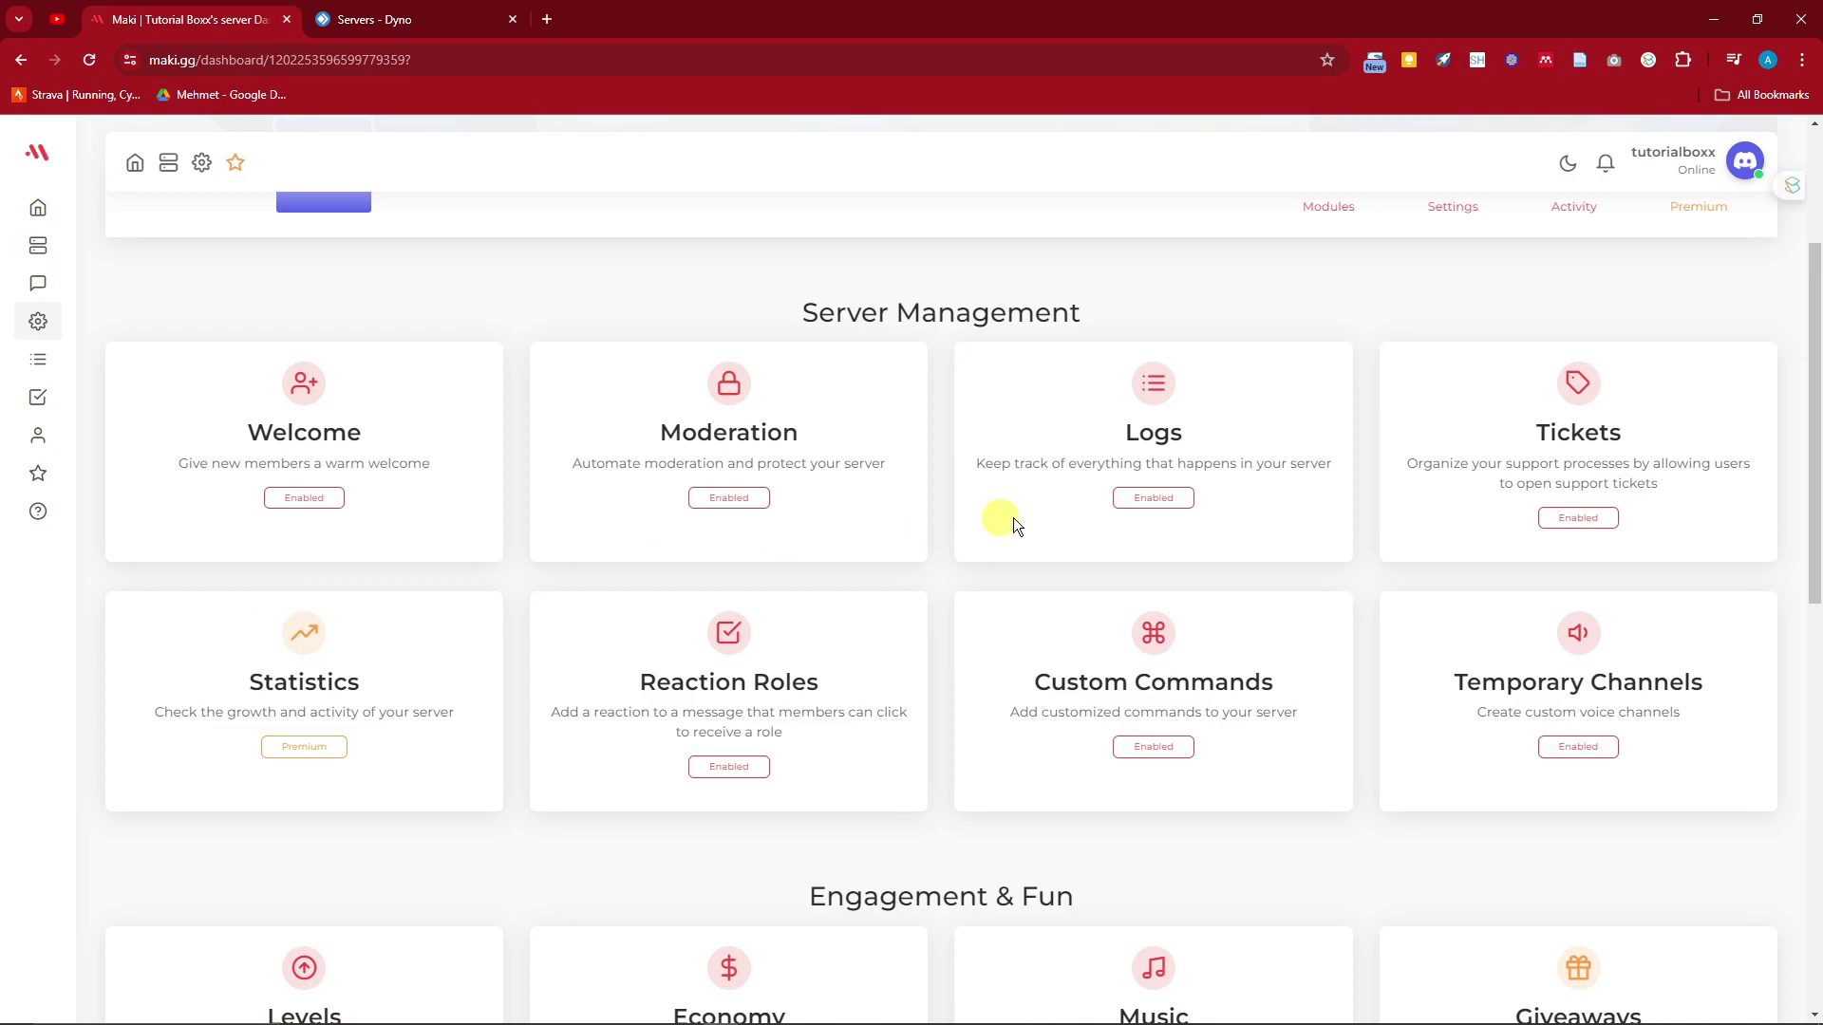
scroll(1160, 489, up, 3)
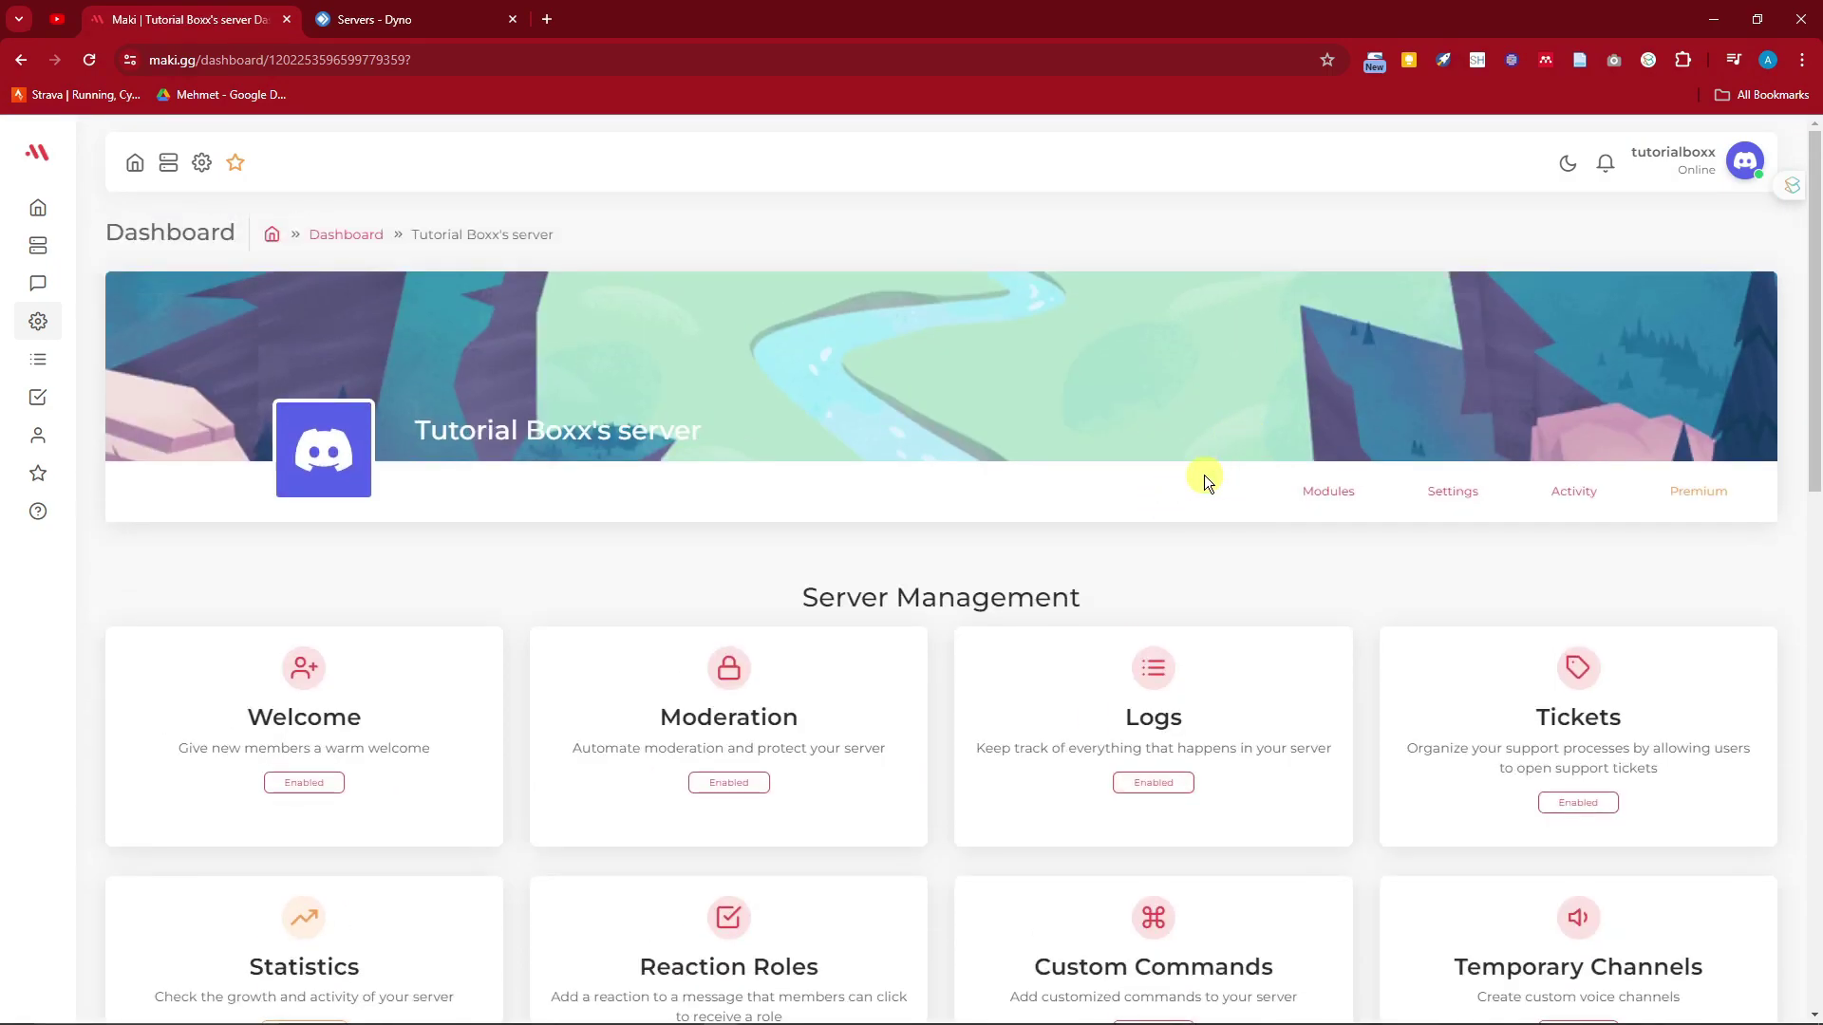
click(1569, 171)
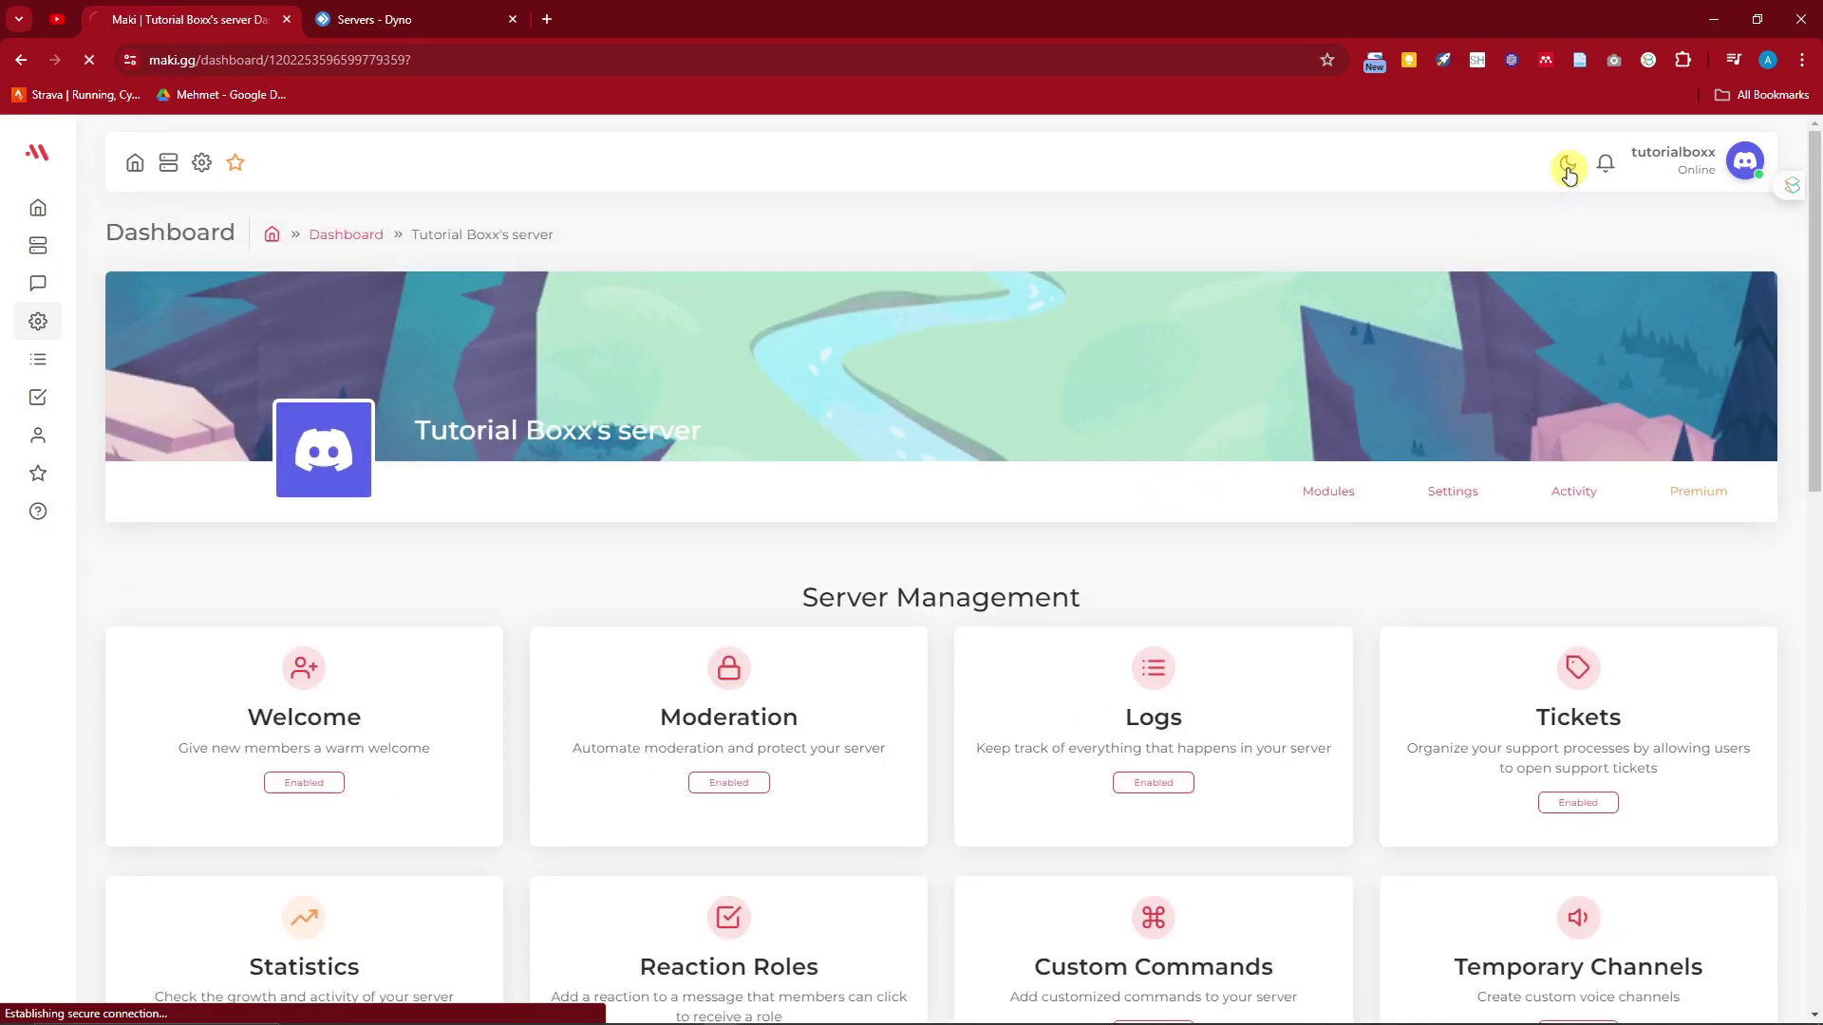
scroll(698, 464, down, 4)
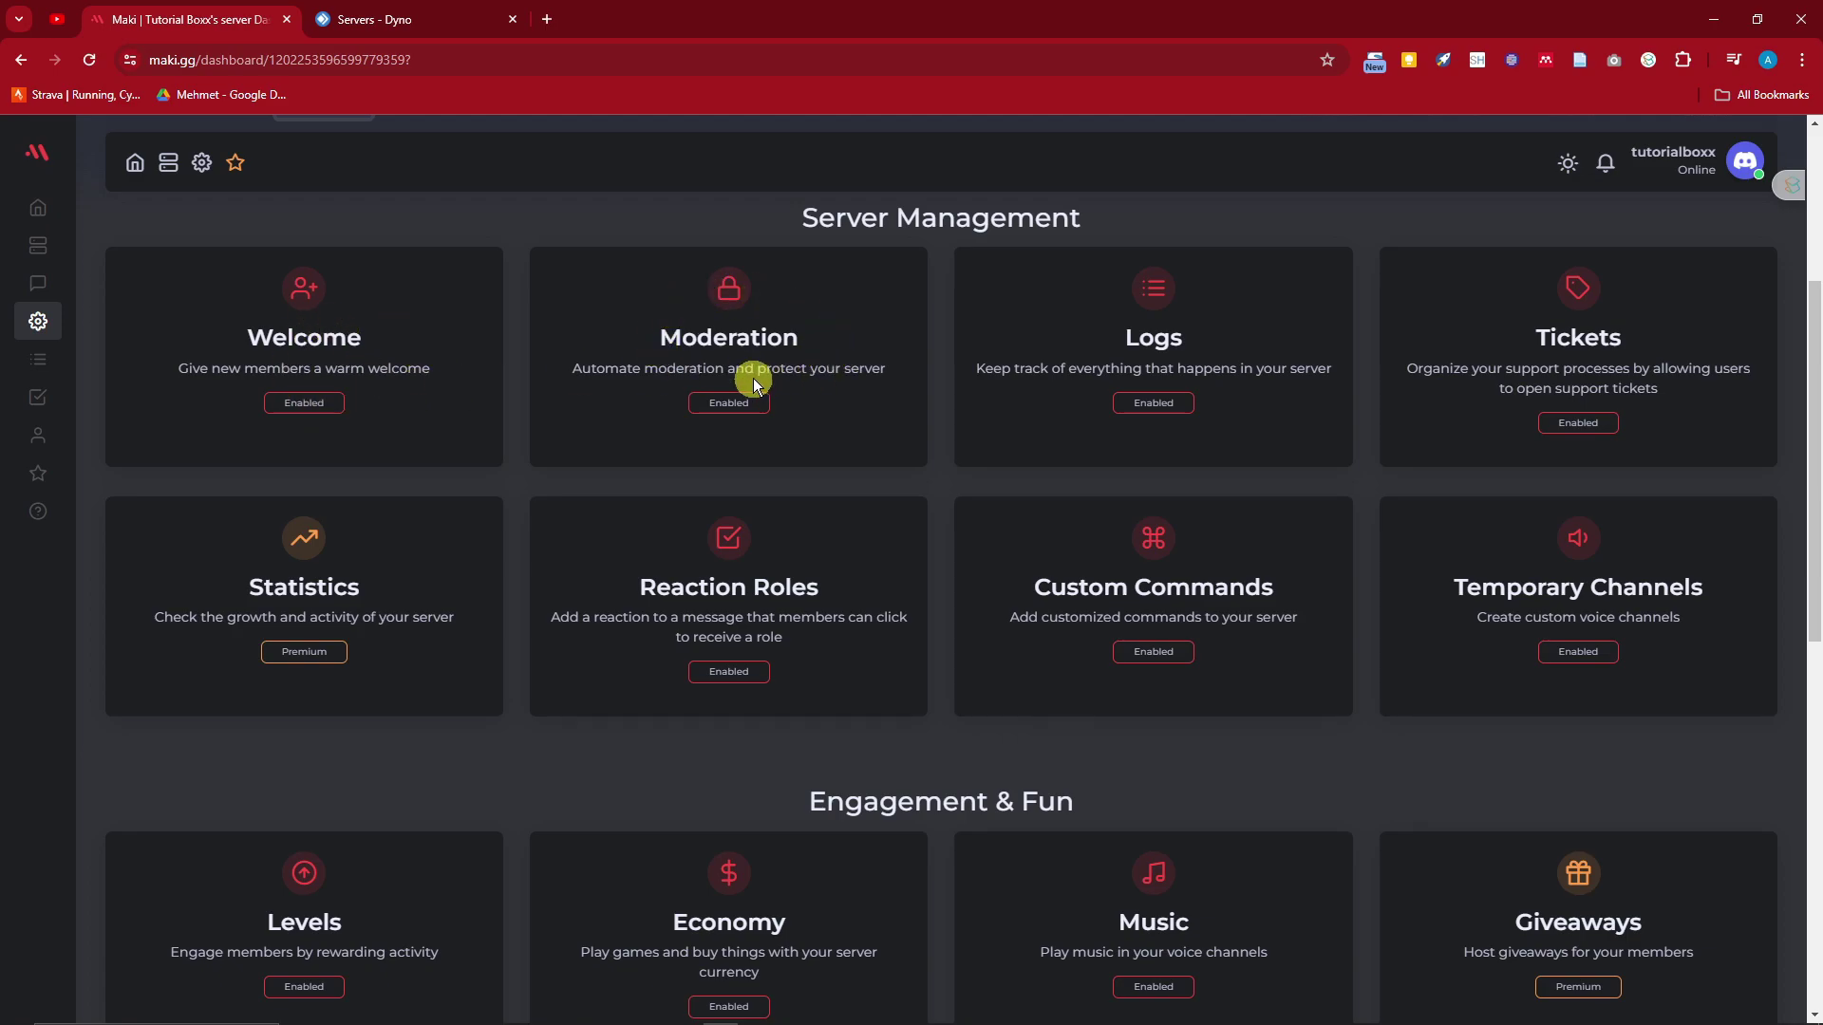
scroll(1528, 323, down, 8)
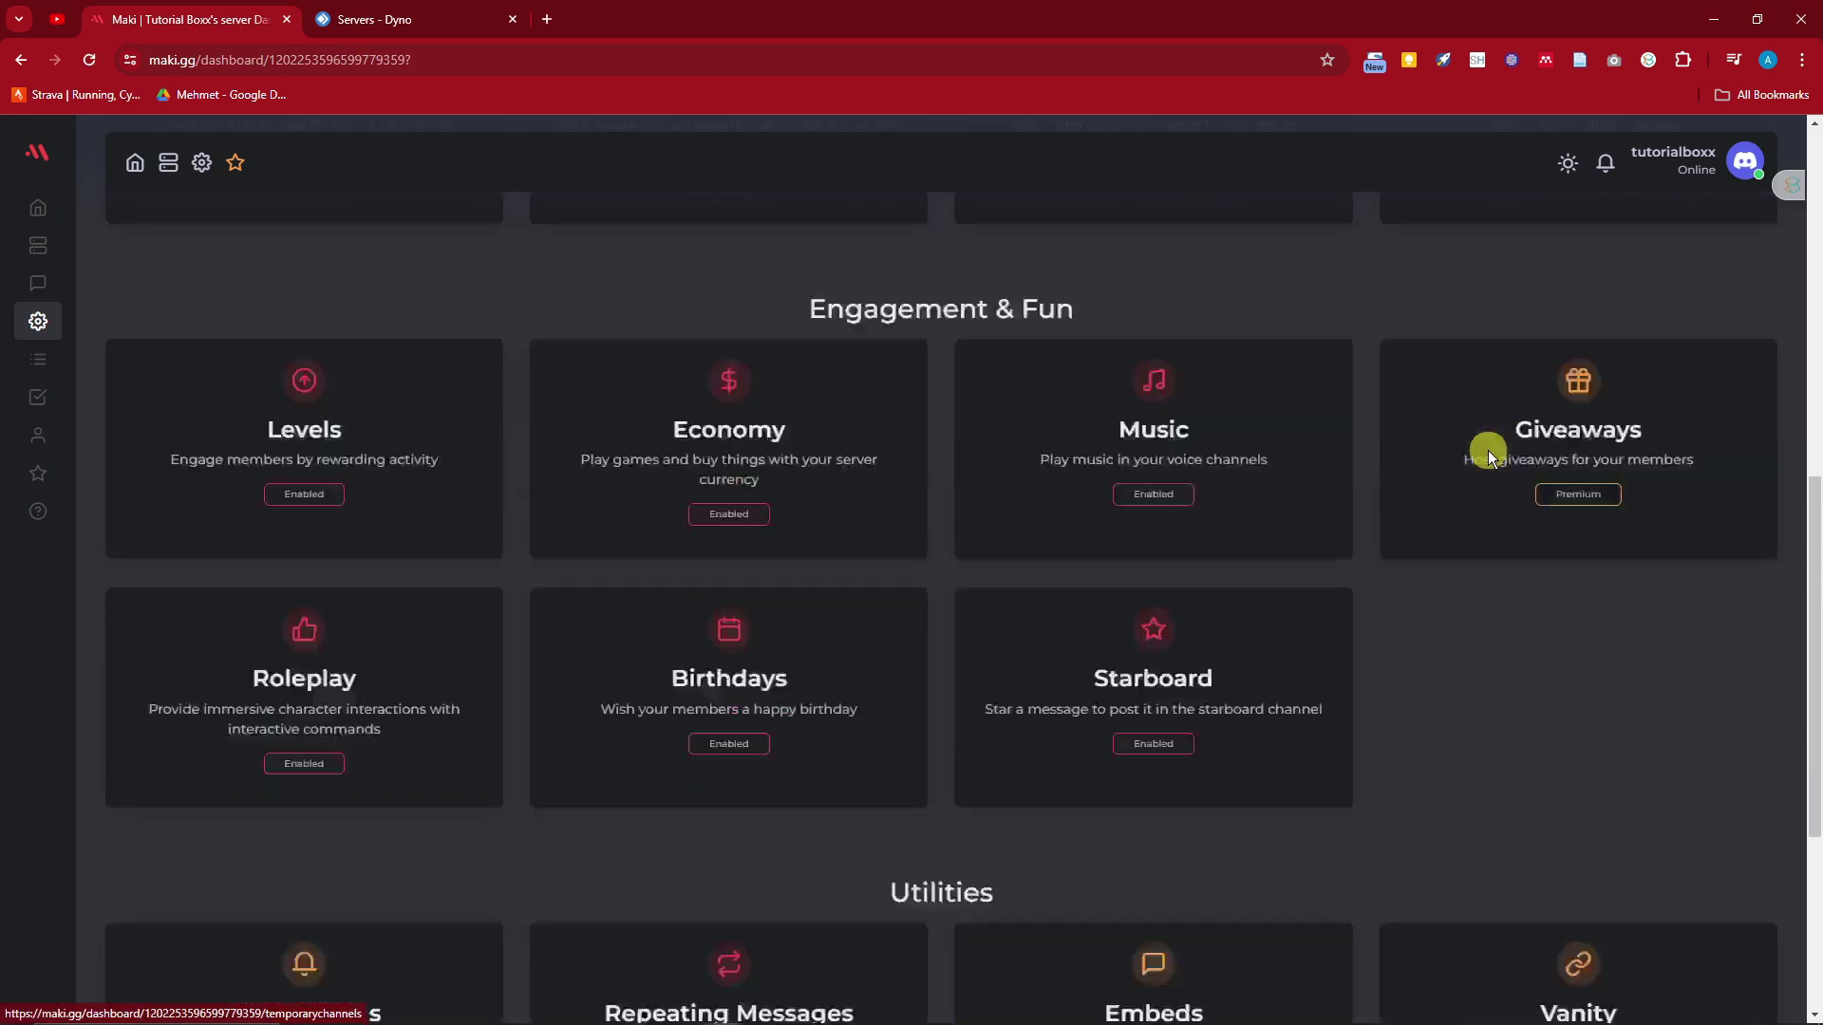
scroll(1249, 628, up, 8)
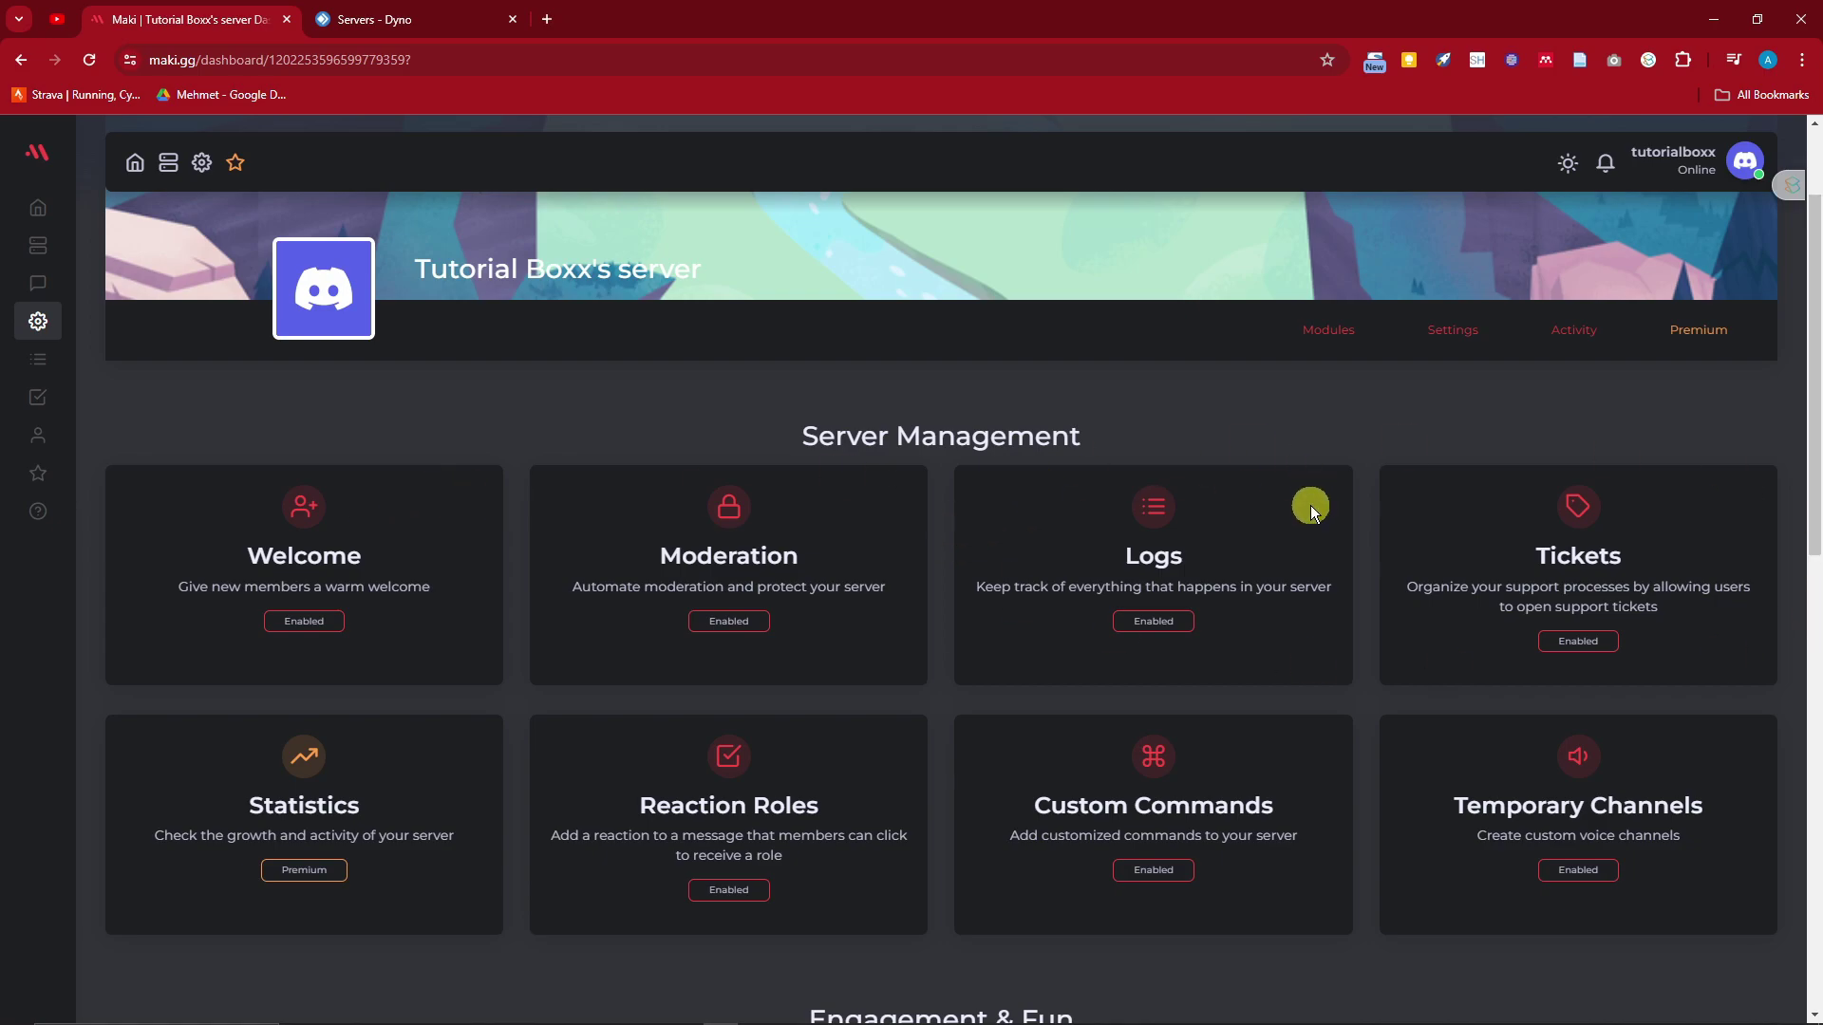
Highlight the Engagement & Fun heading and the Economy and Music module descriptions.
scroll(806, 561, down, 3)
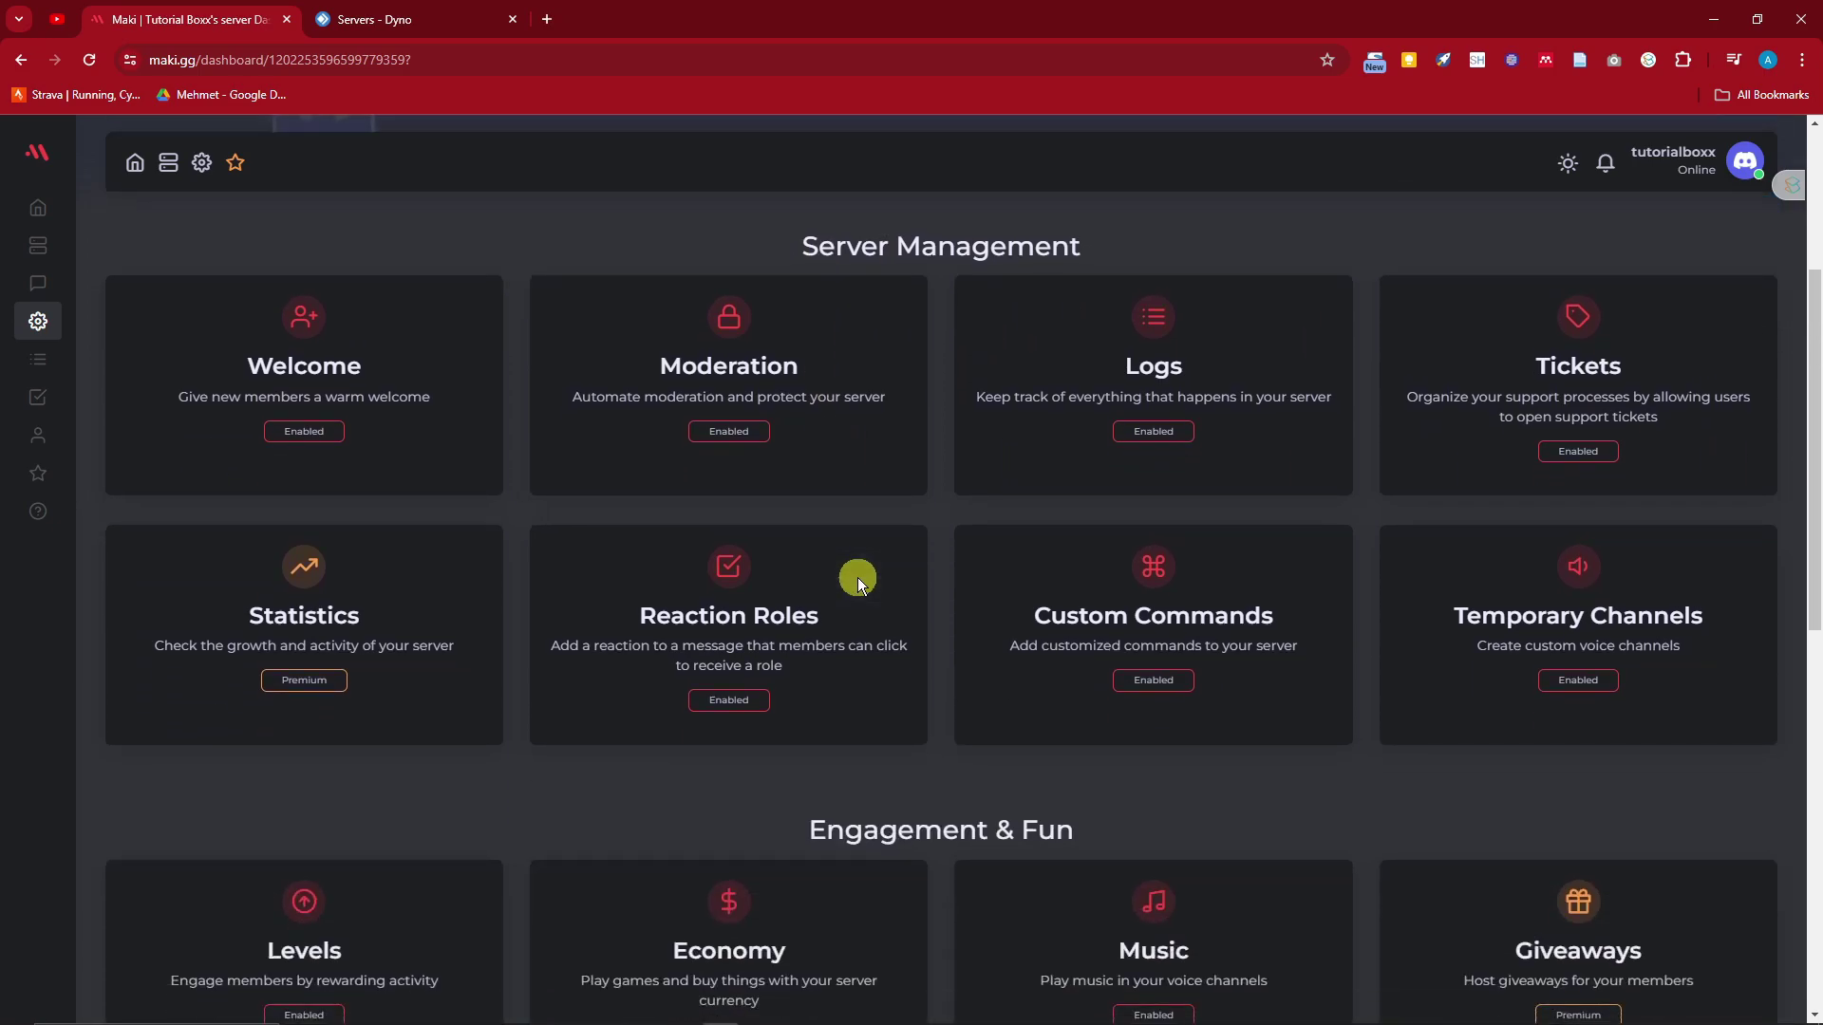
scroll(858, 575, down, 4)
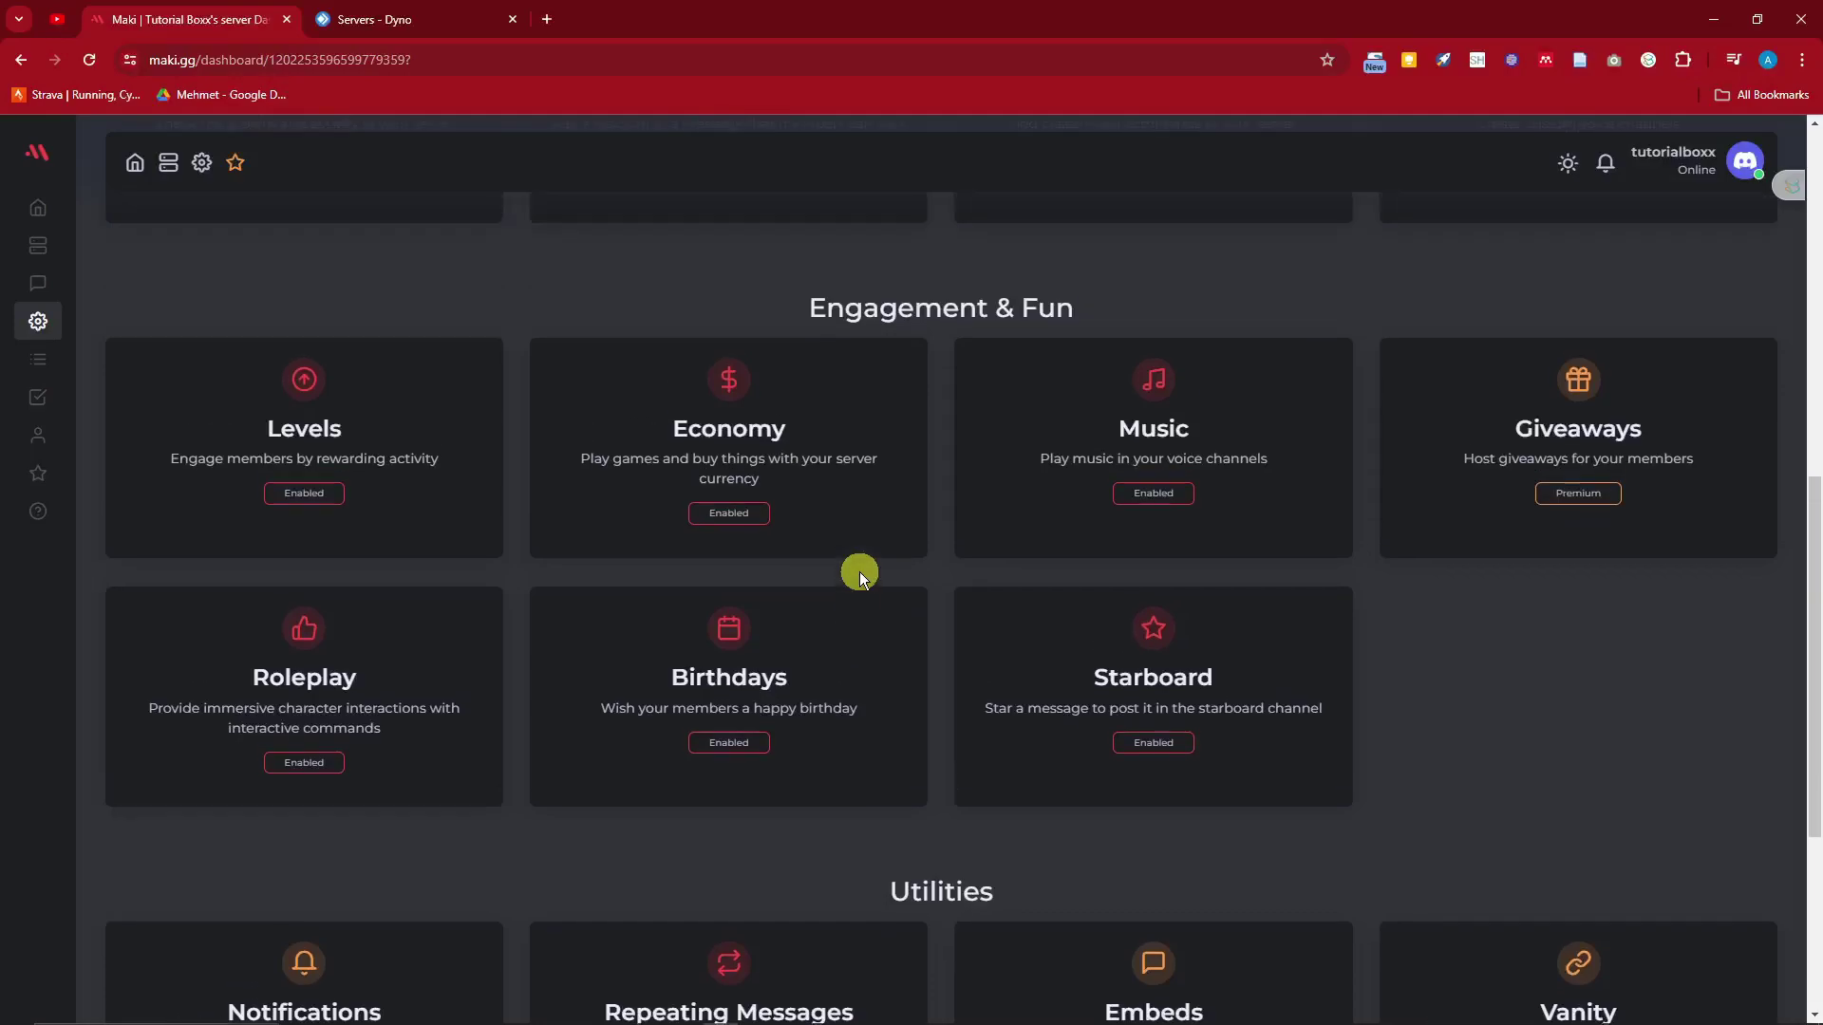
drag(840, 354, 1098, 351)
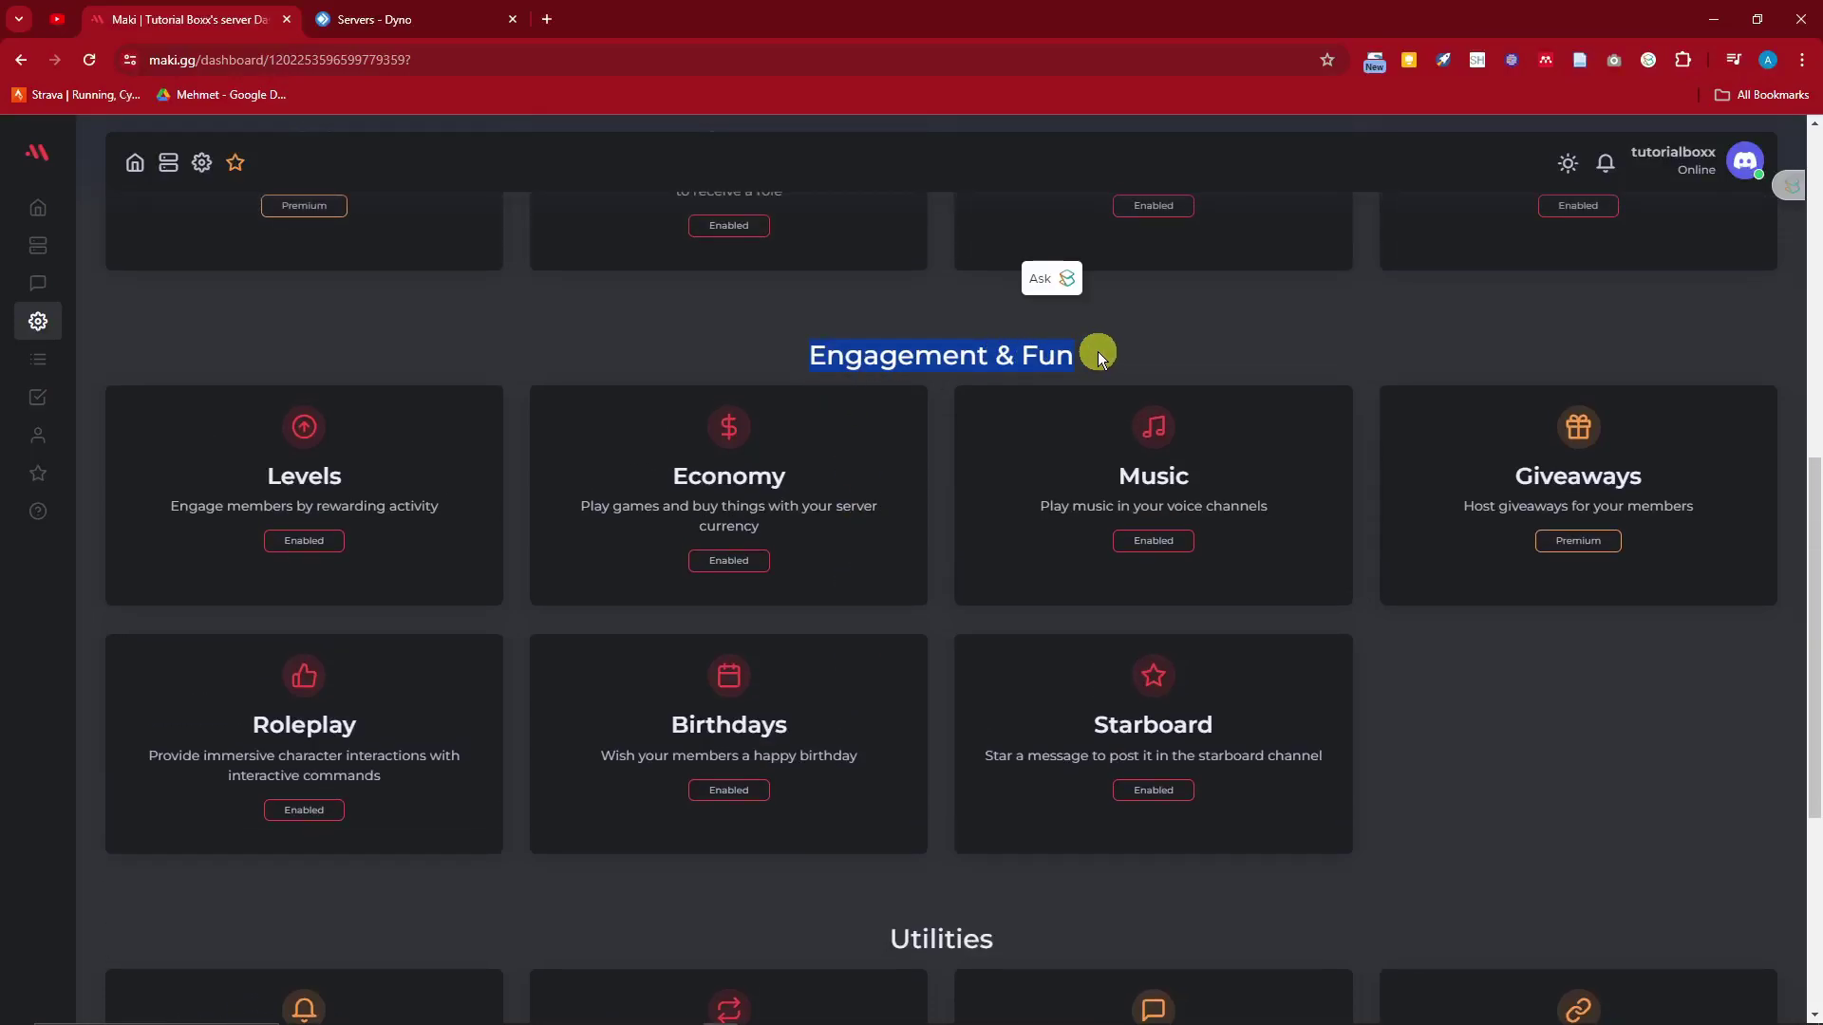
click(1097, 352)
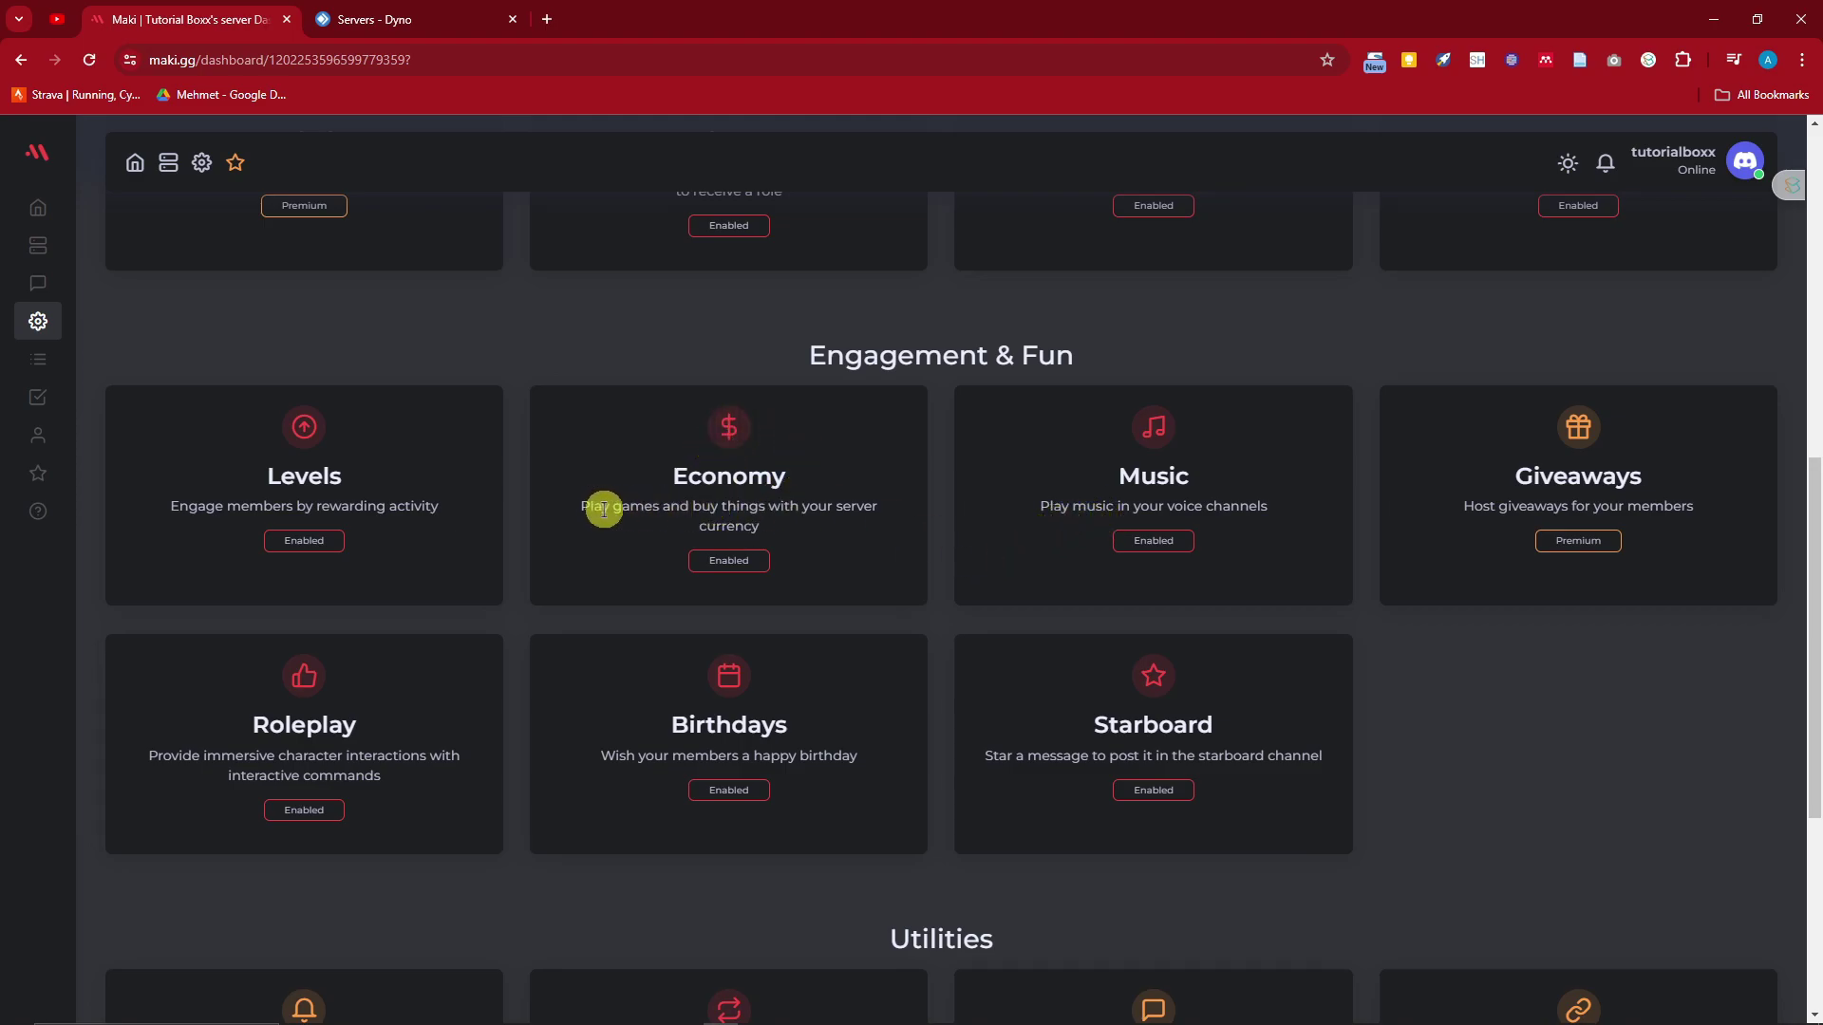
mouse_move(589, 507)
mouse_down()
mouse_move(778, 507)
mouse_move(778, 533)
mouse_move(573, 505)
mouse_up()
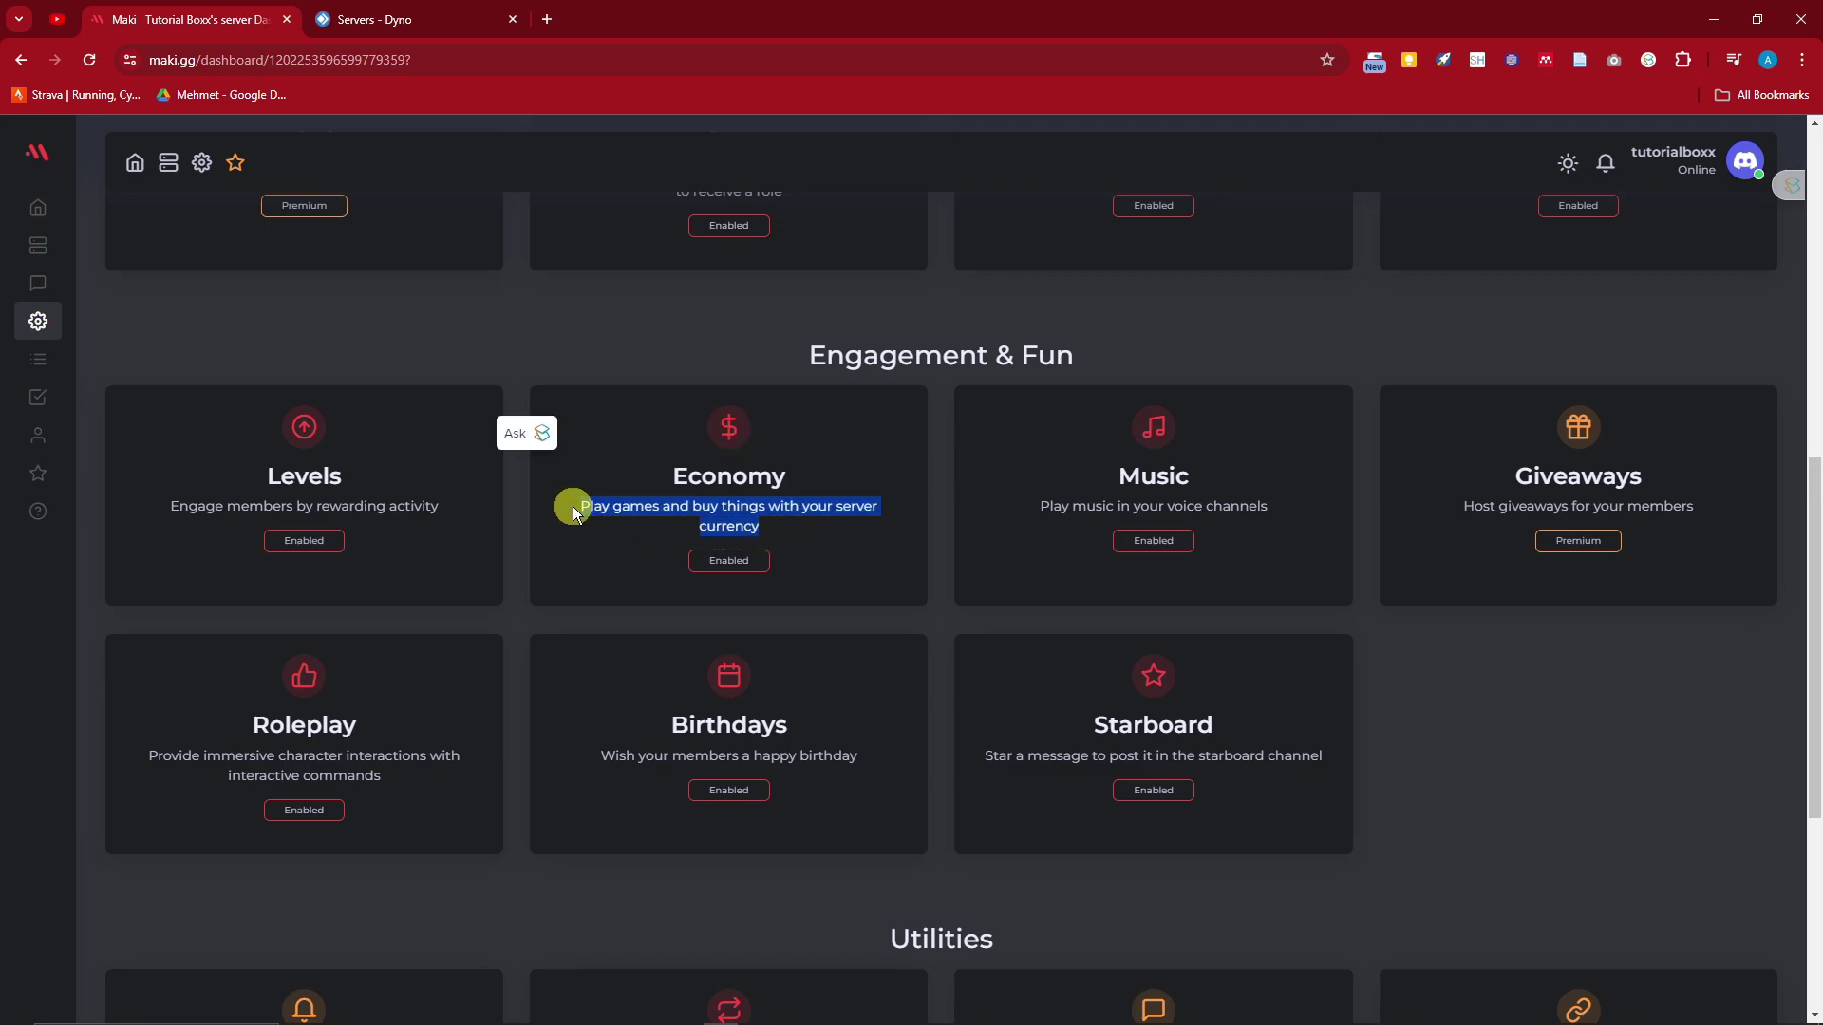
drag(1035, 496, 1272, 492)
click(1094, 504)
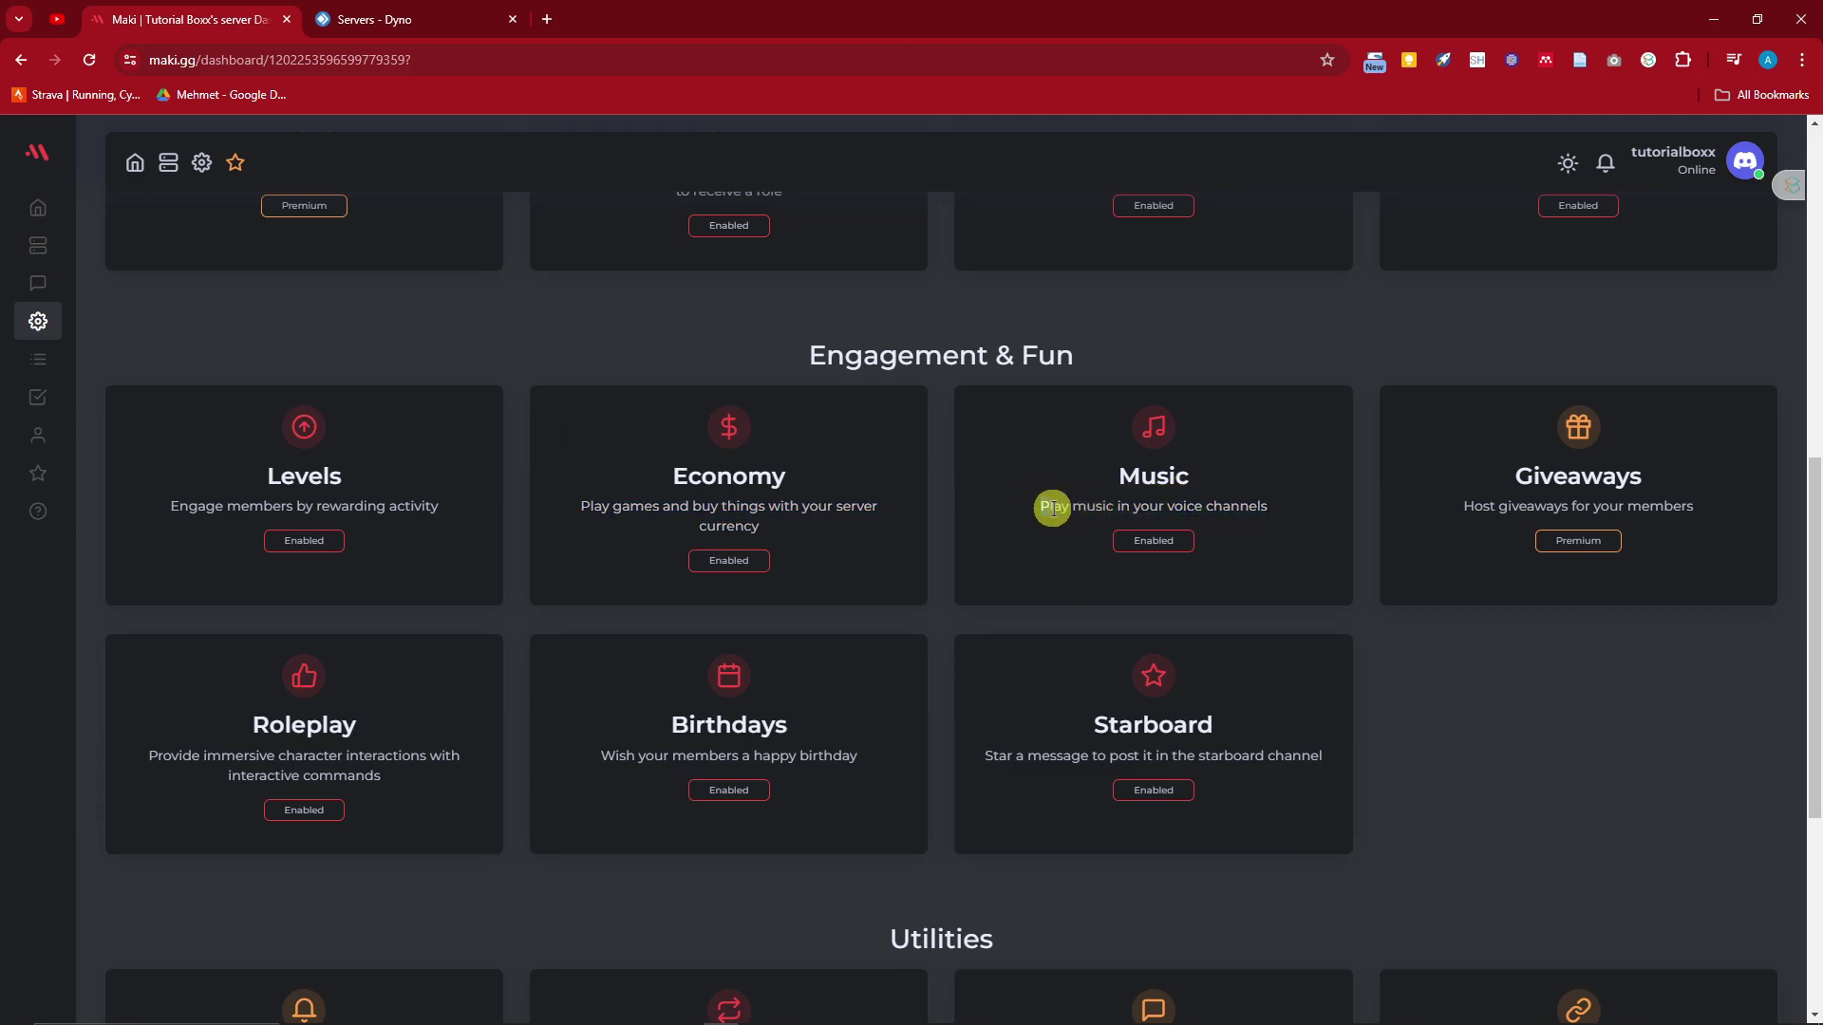